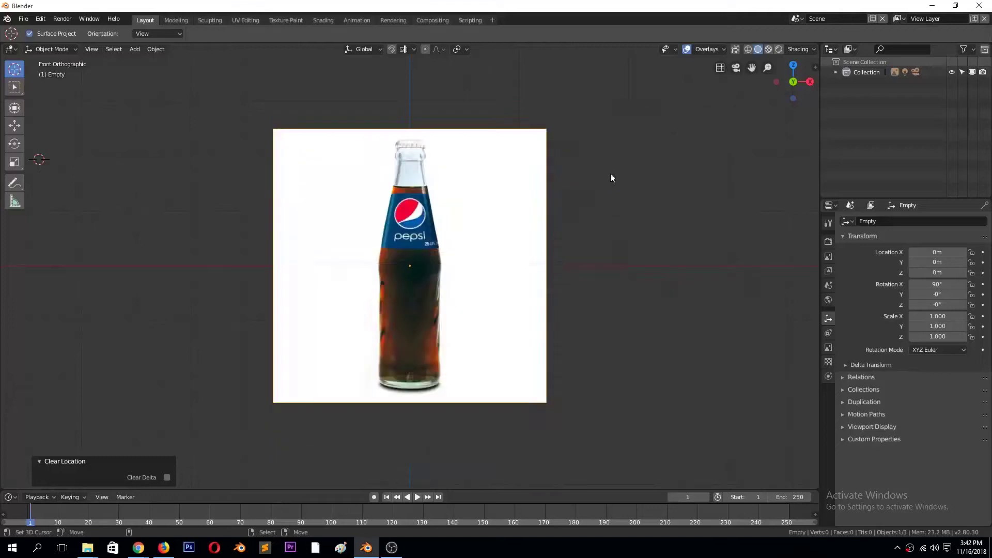
- Add a circle mesh scaled to the bottle base and make the Pepsi reference image semi-transparent
{"action": "key", "text": "shift+a"}
{"action": "left_click", "coordinate": [440, 361]}
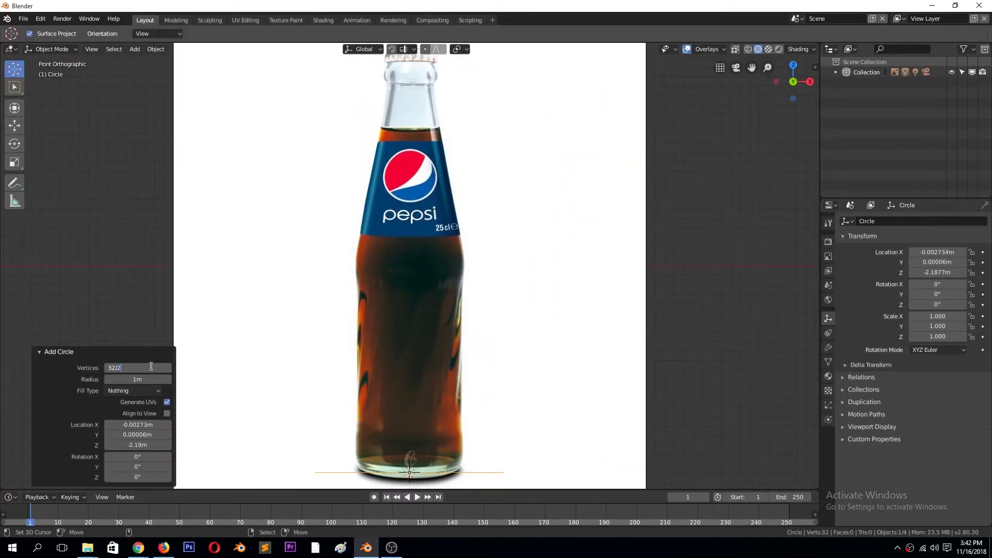
{"action": "left_click", "coordinate": [387, 404]}
{"action": "key", "text": "s"}
{"action": "left_click", "coordinate": [458, 480]}
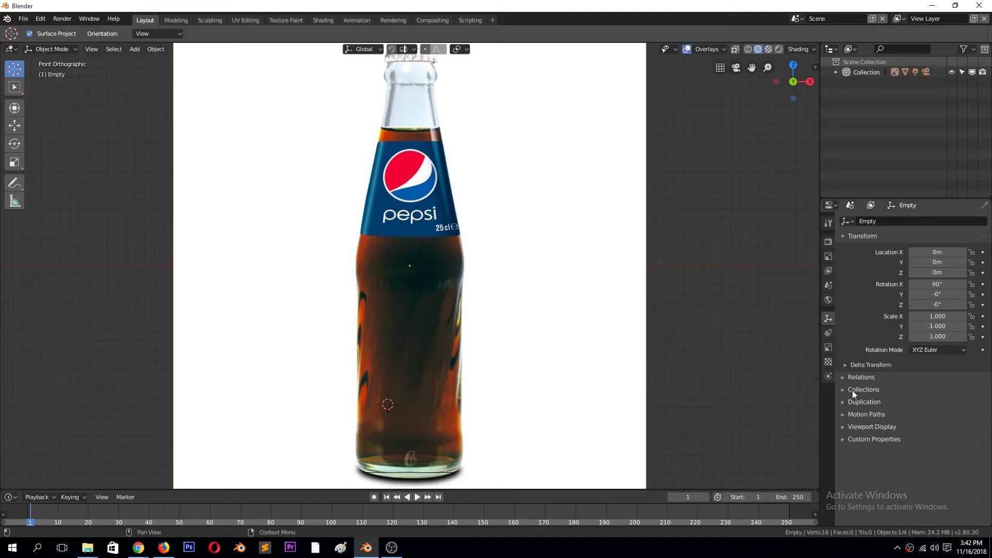
{"action": "left_click", "coordinate": [828, 347]}
{"action": "left_click_drag", "start_coordinate": [922, 325], "coordinate": [942, 325]}
- Move the circle vertically onto the bottle base and resize it to match
{"action": "left_click", "coordinate": [442, 480]}
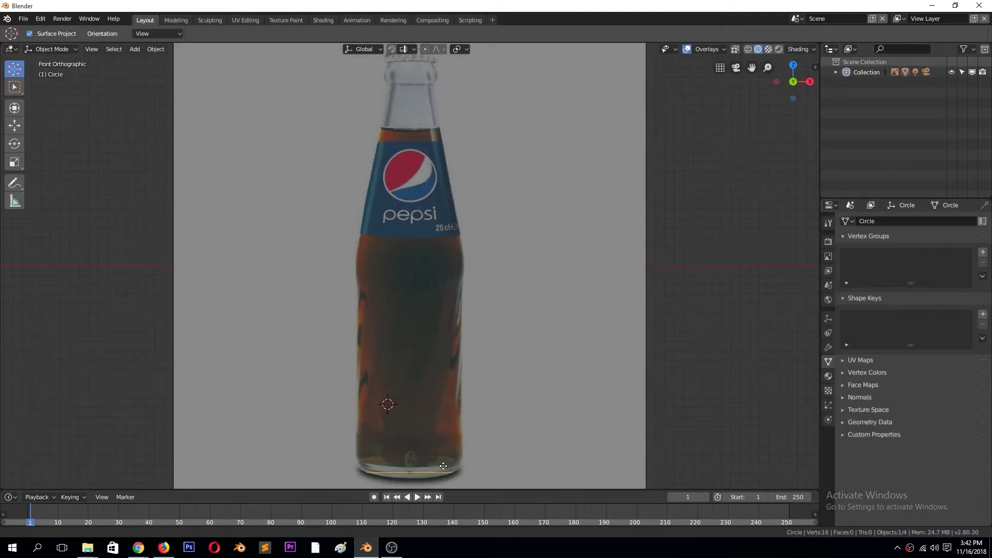
{"action": "key", "text": "g"}
{"action": "key", "text": "z"}
{"action": "left_click", "coordinate": [461, 466]}
{"action": "key", "text": "s"}
{"action": "left_click", "coordinate": [455, 466]}
- Extrude the circle upward into a band, recalculate normals, and switch to wireframe shading
{"action": "key", "text": "Tab"}
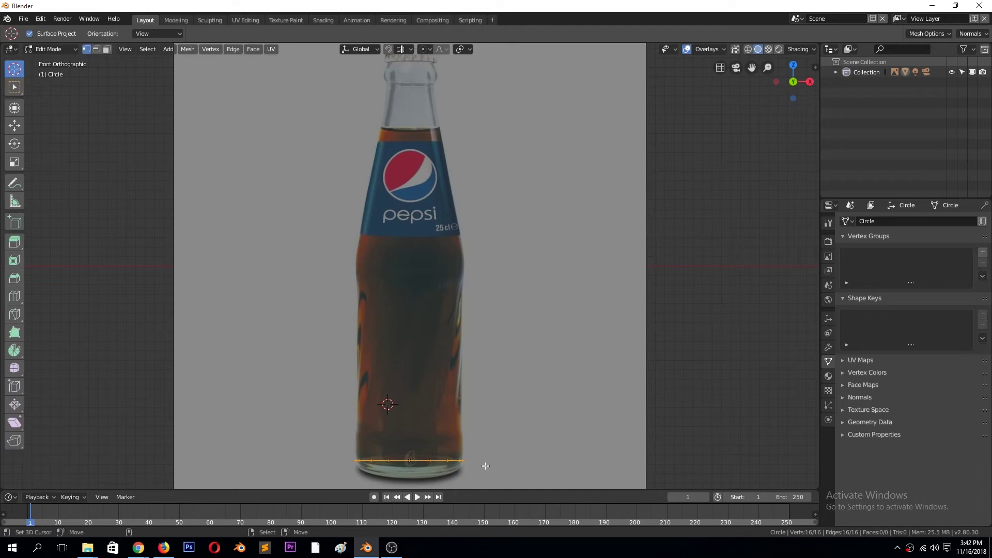
{"action": "key", "text": "e"}
{"action": "key", "text": "z"}
{"action": "left_click", "coordinate": [492, 438]}
{"action": "key", "text": "ctrl+n"}
{"action": "key", "text": "z"}
{"action": "left_click", "coordinate": [402, 488]}
- Lower the band's top loop slightly, then extrude it up the bottle body
{"action": "key", "text": "alt+a"}
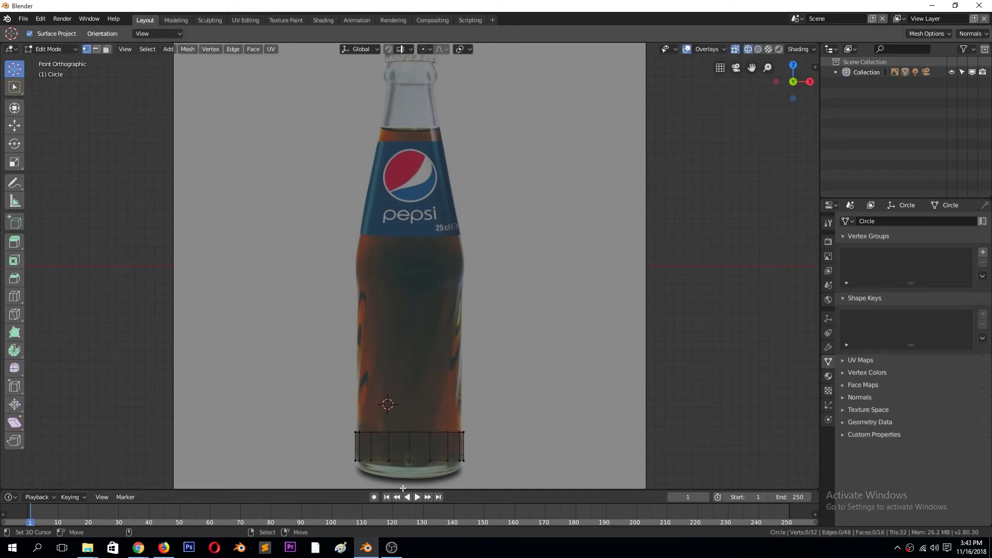
{"action": "left_click", "coordinate": [444, 431], "text": "alt"}
{"action": "scroll", "coordinate": [449, 436], "scroll_direction": "up", "scroll_amount": 1}
{"action": "key", "text": "g"}
{"action": "key", "text": "z"}
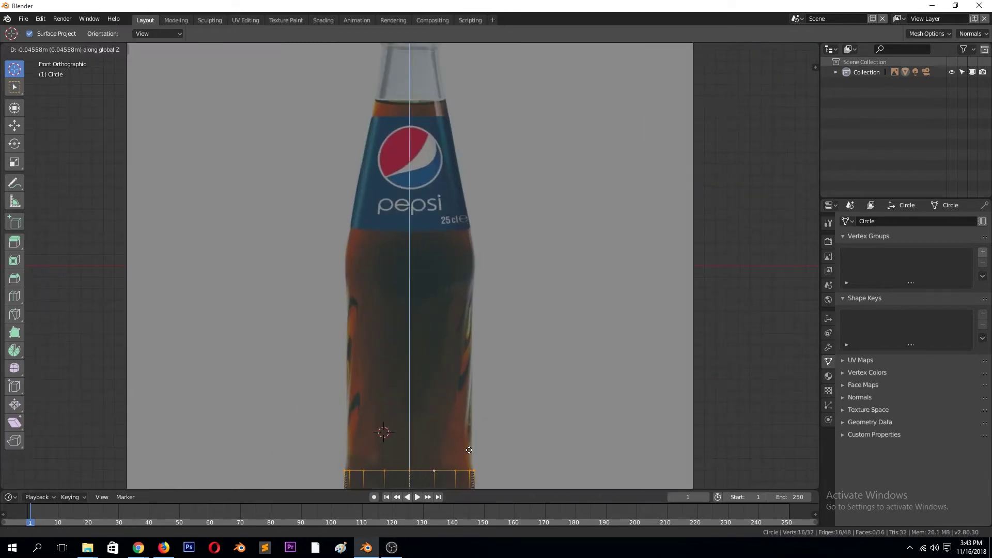
{"action": "left_click", "coordinate": [469, 450]}
{"action": "key", "text": "e"}
{"action": "key", "text": "z"}
{"action": "left_click", "coordinate": [475, 269]}
- Add loop cuts across the body below the label
{"action": "key", "text": "ctrl+r"}
{"action": "left_click", "coordinate": [482, 294]}
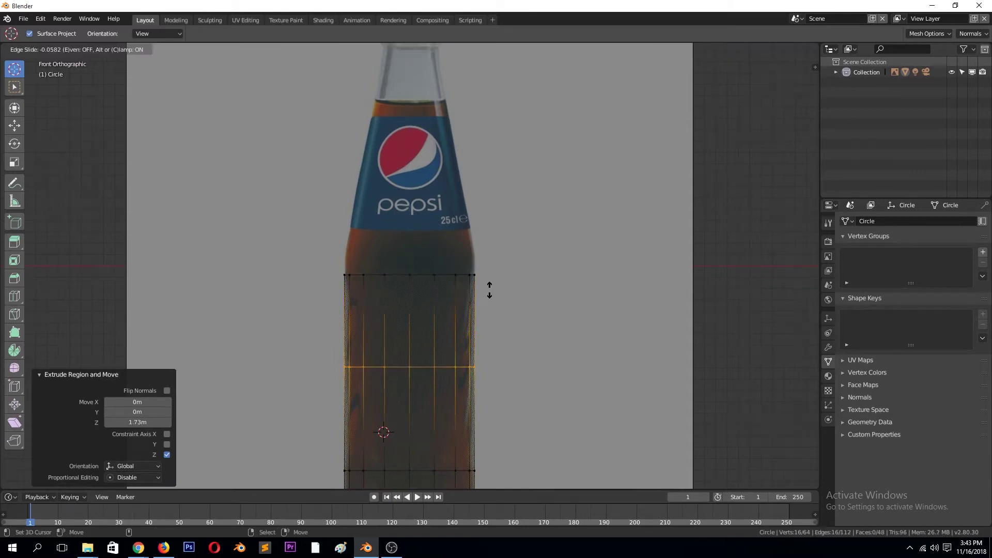
{"action": "left_click", "coordinate": [564, 277]}
{"action": "left_click", "coordinate": [469, 420]}
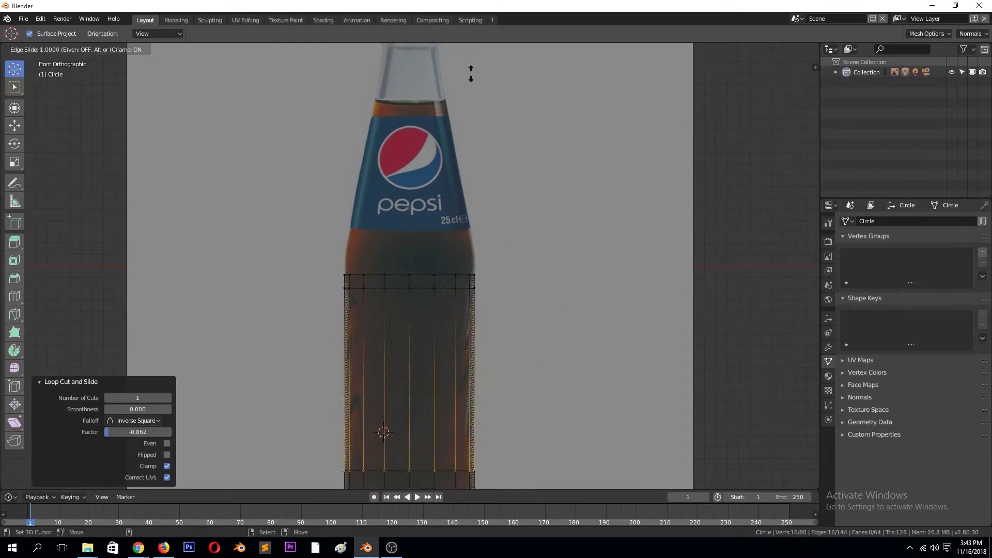
- Scale the middle ring slimmer horizontally, keeping its height fixed
{"action": "left_click", "coordinate": [473, 313], "text": "ctrl+alt"}
{"action": "key", "text": "s"}
{"action": "key", "text": "shift+z"}
{"action": "left_click", "coordinate": [502, 266]}
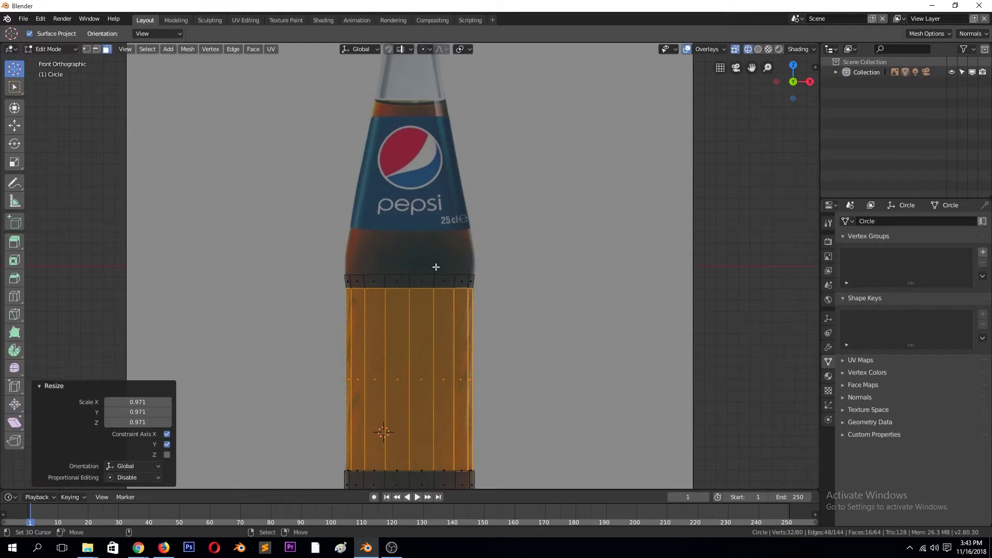
{"action": "left_click", "coordinate": [436, 274], "text": "alt"}
{"action": "scroll", "coordinate": [451, 253], "scroll_direction": "up", "scroll_amount": 3}
{"action": "scroll", "coordinate": [450, 259], "scroll_direction": "down", "scroll_amount": 4}
- Extrude the top loop, raise it to the label's top edge, and adjust its width
{"action": "key", "text": "e"}
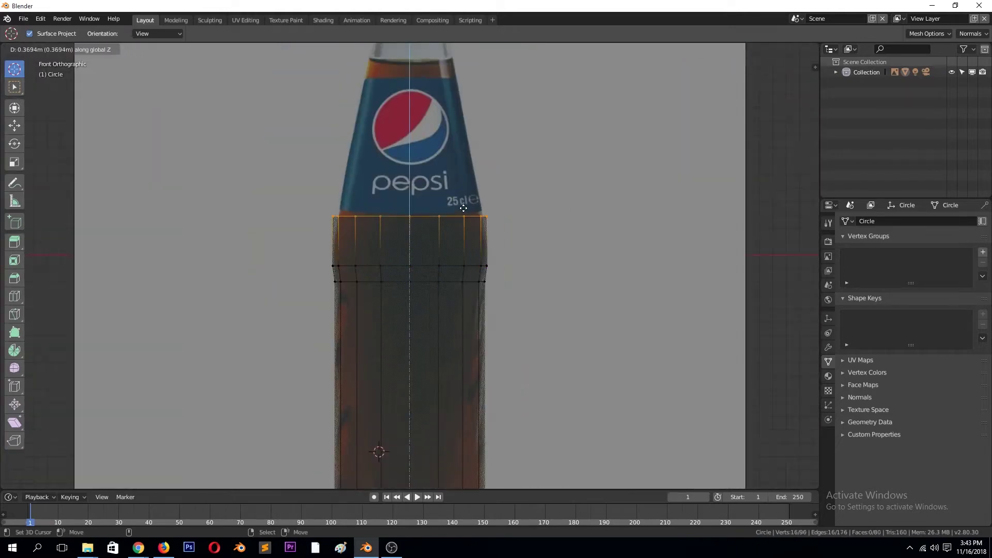
{"action": "left_click", "coordinate": [541, 246]}
{"action": "key", "text": "s"}
{"action": "scroll", "coordinate": [539, 259], "scroll_direction": "down", "scroll_amount": 4}
{"action": "key", "text": "g"}
{"action": "key", "text": "z"}
{"action": "left_click", "coordinate": [496, 166]}
{"action": "key", "text": "s"}
{"action": "left_click", "coordinate": [517, 155]}
{"action": "scroll", "coordinate": [537, 155], "scroll_direction": "up", "scroll_amount": 5}
{"action": "scroll", "coordinate": [565, 264], "scroll_direction": "down", "scroll_amount": 1}
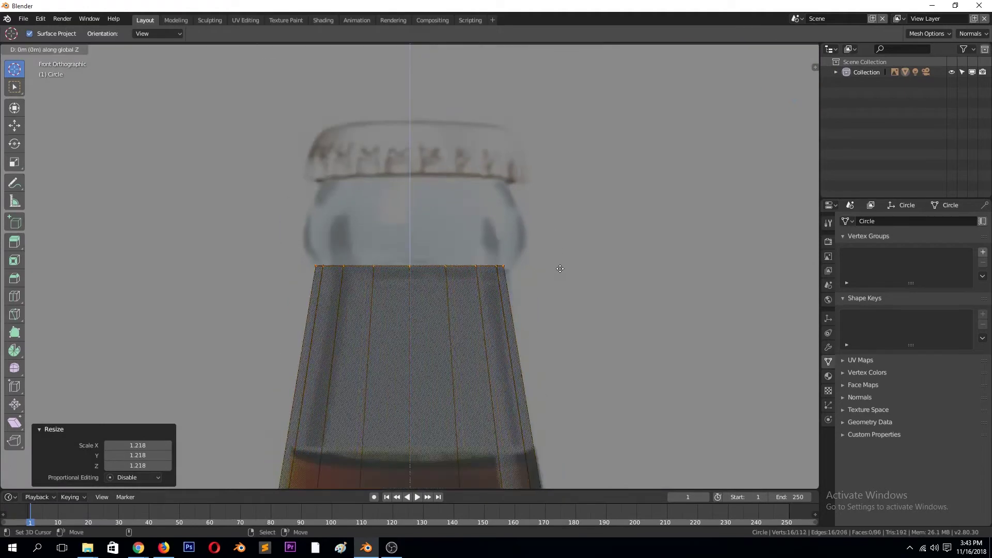
- Extrude and narrow the loops up through the shoulder to the neck width
{"action": "key", "text": "e"}
{"action": "left_click", "coordinate": [573, 248]}
{"action": "key", "text": "s"}
{"action": "left_click", "coordinate": [602, 255]}
{"action": "key", "text": "e"}
{"action": "left_click", "coordinate": [599, 224]}
{"action": "key", "text": "s"}
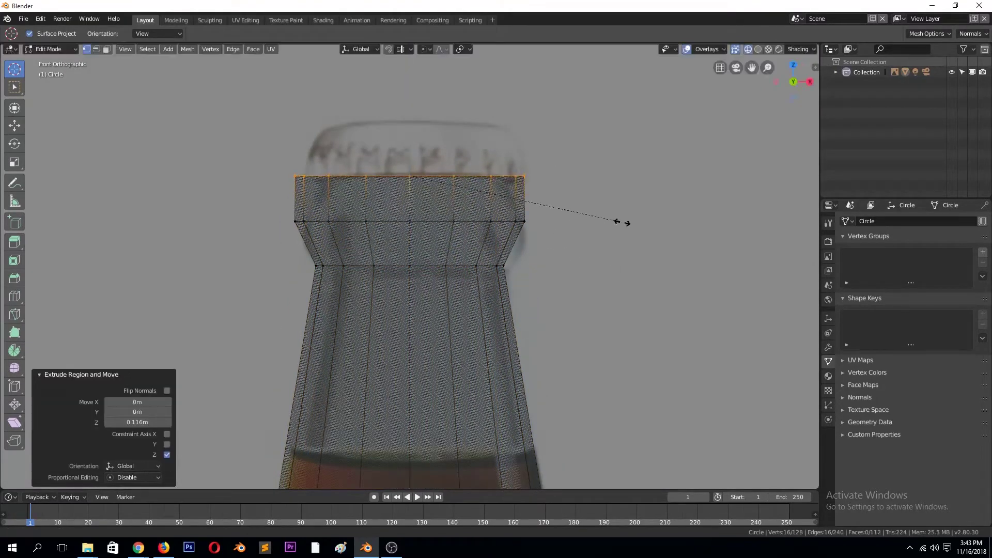
{"action": "left_click", "coordinate": [563, 201]}
- Extrude the lip and scale its band of faces horizontally
{"action": "key", "text": "e"}
{"action": "key", "text": "3"}
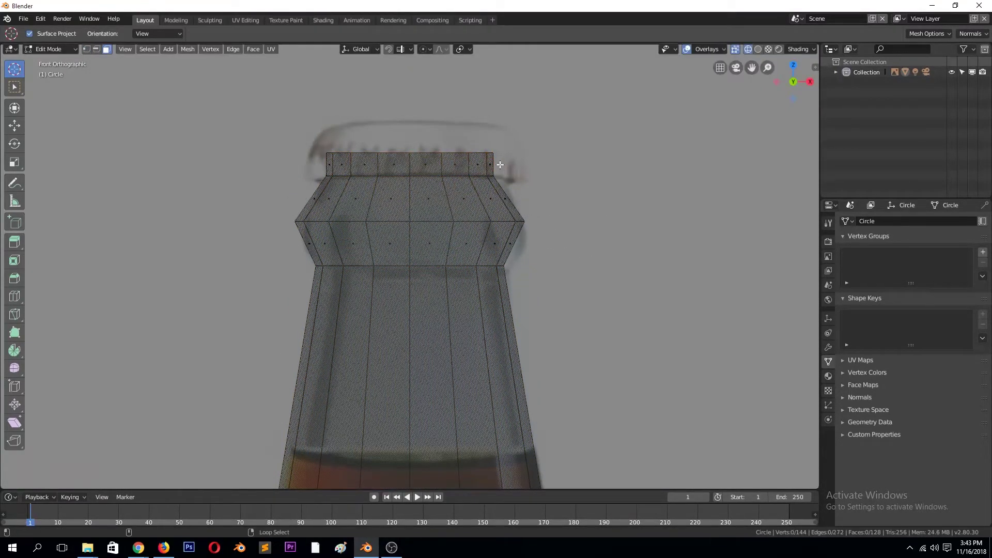
{"action": "key", "text": "s"}
{"action": "key", "text": "shift+z"}
{"action": "left_click", "coordinate": [594, 191]}
- Bevel the lip's middle edge loop
{"action": "left_click", "coordinate": [523, 223], "text": "alt"}
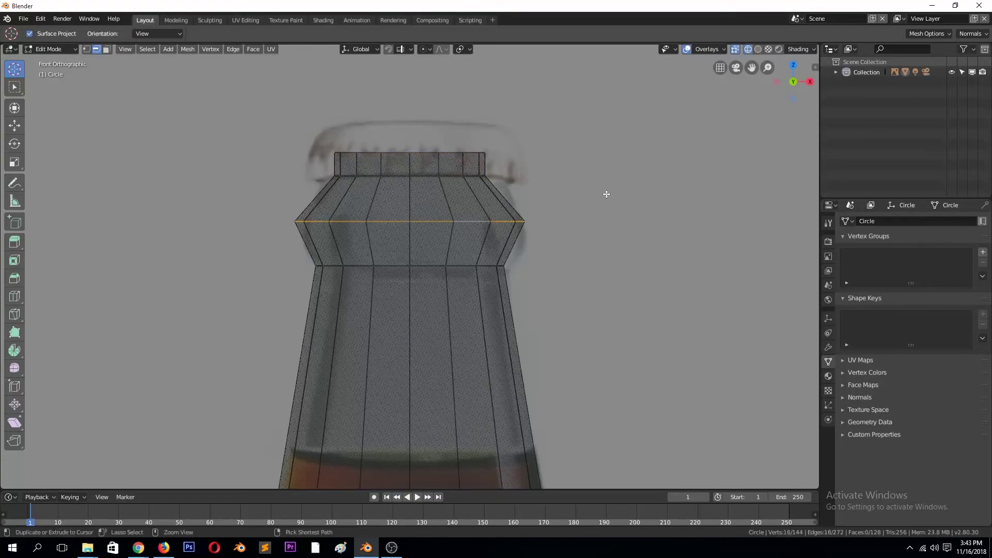
{"action": "key", "text": "ctrl+b"}
{"action": "left_click", "coordinate": [641, 173]}
{"action": "scroll", "coordinate": [631, 182], "scroll_direction": "down", "scroll_amount": 5}
{"action": "middle_click_drag", "start_coordinate": [631, 182], "coordinate": [520, 312]}
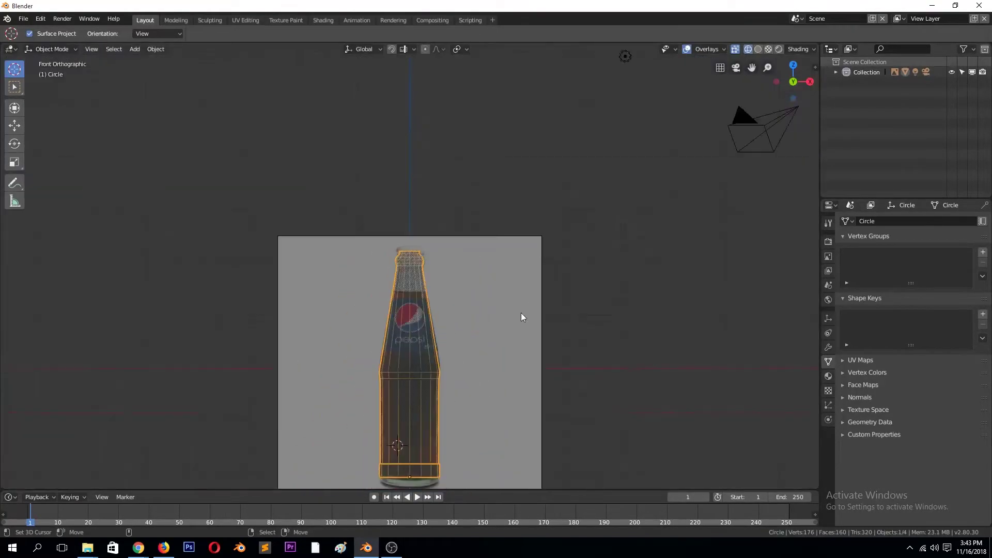
- Add a loop cut on the shoulder and scale it to the reference
{"action": "left_click", "coordinate": [419, 375], "text": "alt"}
{"action": "scroll", "coordinate": [414, 368], "scroll_direction": "up", "scroll_amount": 5}
{"action": "key", "text": "1"}
{"action": "key", "text": "s"}
{"action": "left_click", "coordinate": [529, 184]}
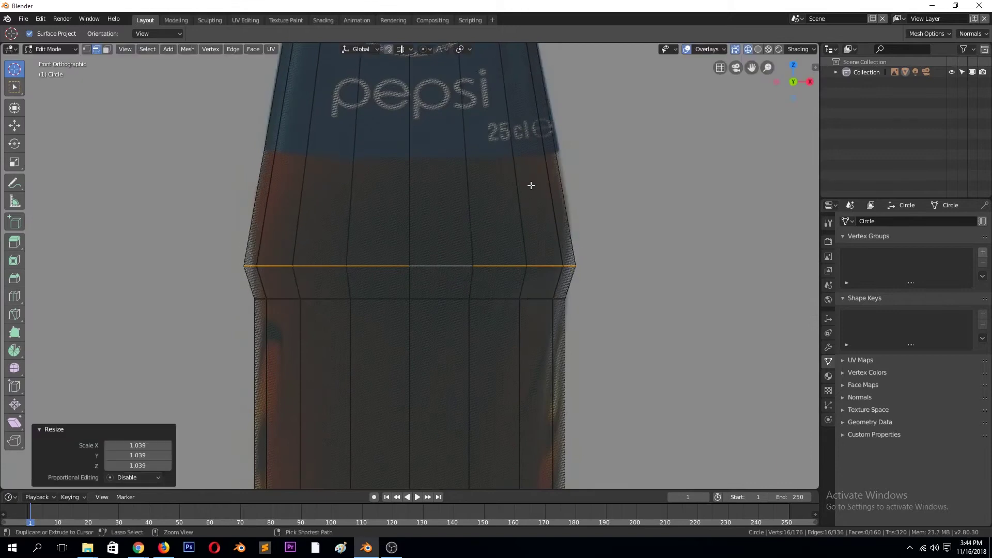
{"action": "key", "text": "ctrl+r"}
{"action": "left_click_drag", "start_coordinate": [527, 277], "coordinate": [547, 323]}
{"action": "key", "text": "s"}
{"action": "left_click", "coordinate": [548, 325]}
- Extrude the bottom loop in place and shrink it inward
{"action": "left_click", "coordinate": [534, 301], "text": "alt"}
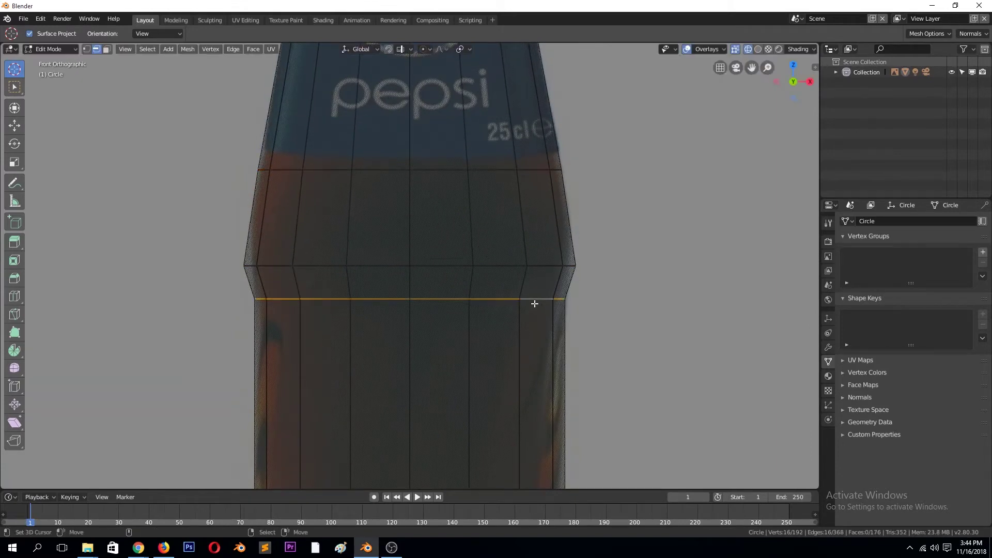
{"action": "scroll", "coordinate": [536, 331], "scroll_direction": "down", "scroll_amount": 6}
{"action": "key", "text": "KP_Decimal"}
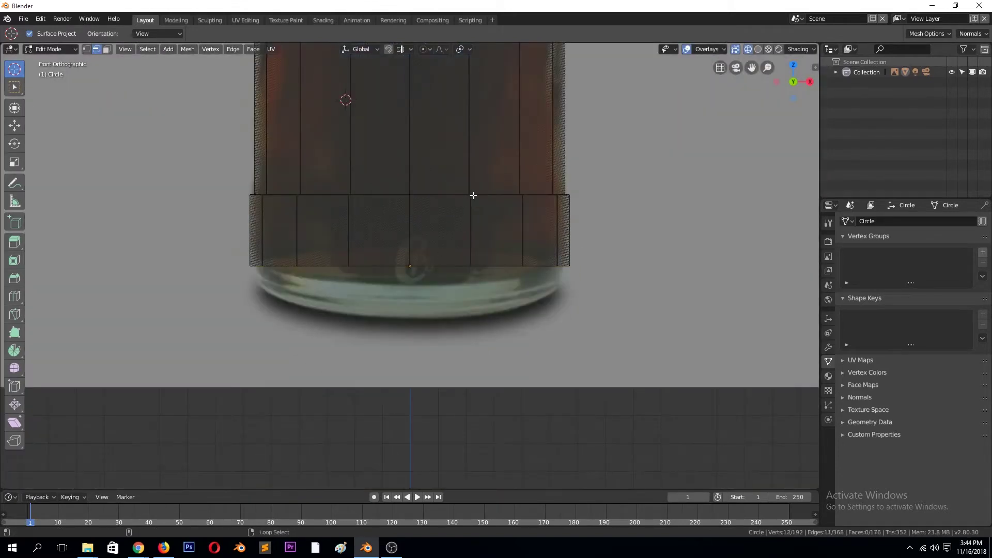
{"action": "key", "text": "e"}
{"action": "left_click", "coordinate": [516, 207]}
{"action": "key", "text": "s"}
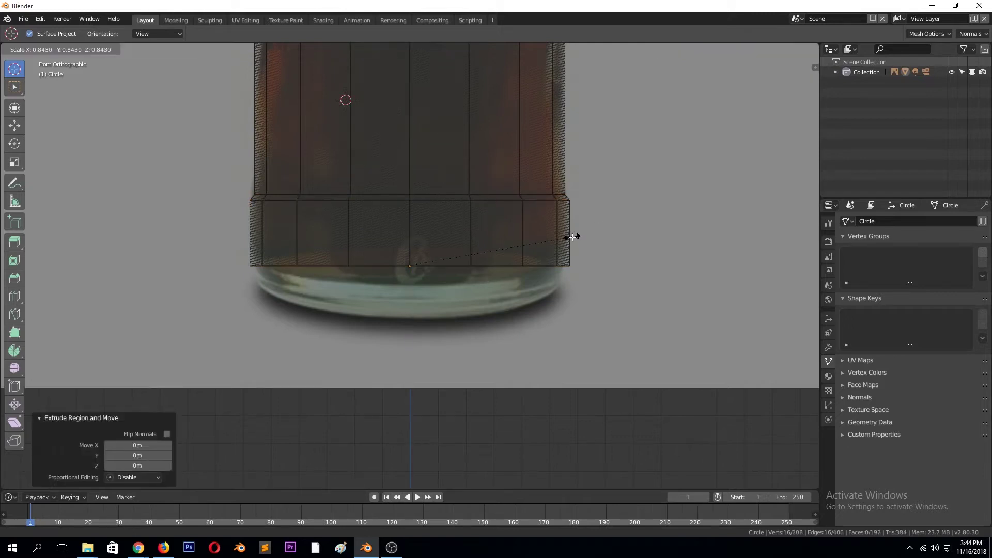
{"action": "left_click", "coordinate": [570, 237]}
- Lower the new bottom loop slightly and rescale it to round the base
{"action": "key", "text": "g"}
{"action": "key", "text": "z"}
{"action": "left_click", "coordinate": [577, 254]}
{"action": "key", "text": "s"}
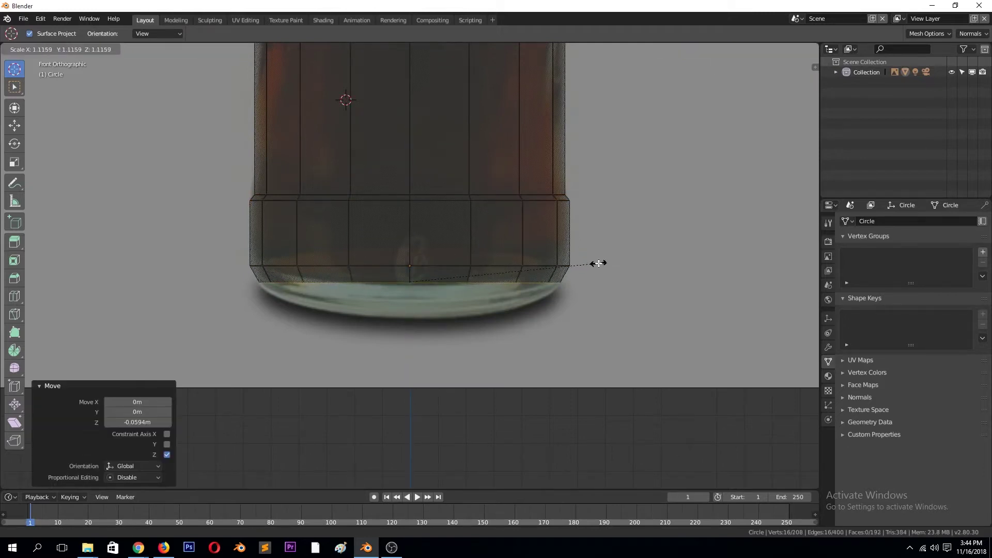
{"action": "left_click", "coordinate": [598, 263]}
- Extrude the bottom loop again and scale it inward toward the base centre
{"action": "key", "text": "e"}
{"action": "left_click", "coordinate": [591, 268]}
{"action": "key", "text": "h"}
{"action": "key", "text": "ctrl+z"}
{"action": "key", "text": "e"}
{"action": "right_click", "coordinate": [598, 259]}
{"action": "key", "text": "s"}
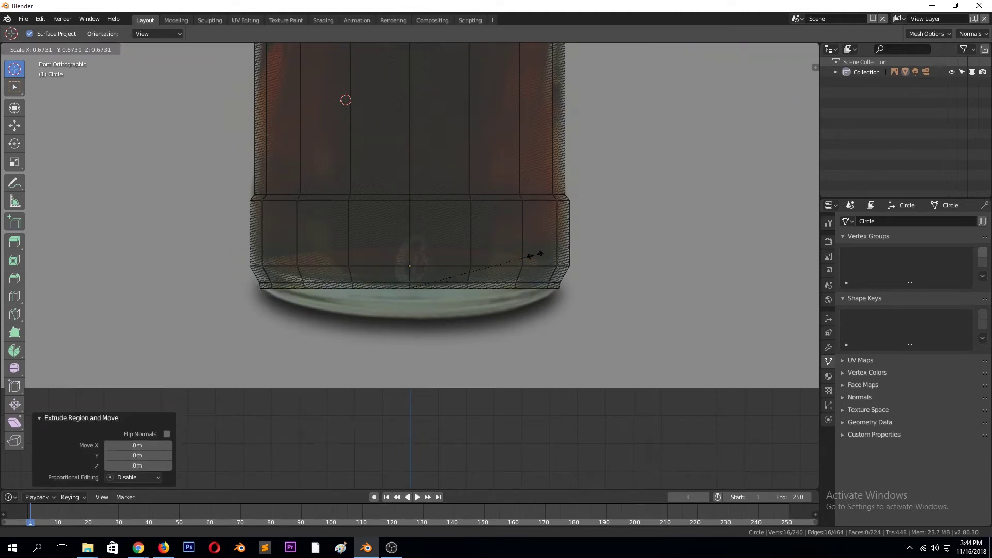
{"action": "left_click", "coordinate": [535, 255]}
{"action": "middle_click_drag", "start_coordinate": [534, 255], "coordinate": [548, 217]}
{"action": "key", "text": "s"}
{"action": "left_click", "coordinate": [576, 200]}
- Add a small raised step on the base and close it with Merge at Center
{"action": "key", "text": "s"}
{"action": "key", "text": "e"}
{"action": "left_click", "coordinate": [594, 232]}
{"action": "key", "text": "e"}
{"action": "key", "text": "alt+m"}
{"action": "left_click", "coordinate": [445, 243]}
- Return to Object Mode with solid shading and smooth the bottle with subdivision level 2
{"action": "key", "text": "Tab"}
{"action": "key", "text": "shift+z"}
{"action": "scroll", "coordinate": [621, 230], "scroll_direction": "down", "scroll_amount": 3}
{"action": "key", "text": "ctrl+2"}
{"action": "mouse_move", "coordinate": [535, 236]}
{"action": "middle_mouse_down"}
{"action": "mouse_move", "coordinate": [624, 234]}
{"action": "mouse_move", "coordinate": [441, 227]}
{"action": "middle_mouse_up"}
{"action": "left_click", "coordinate": [155, 49]}
{"action": "key", "text": "Escape"}
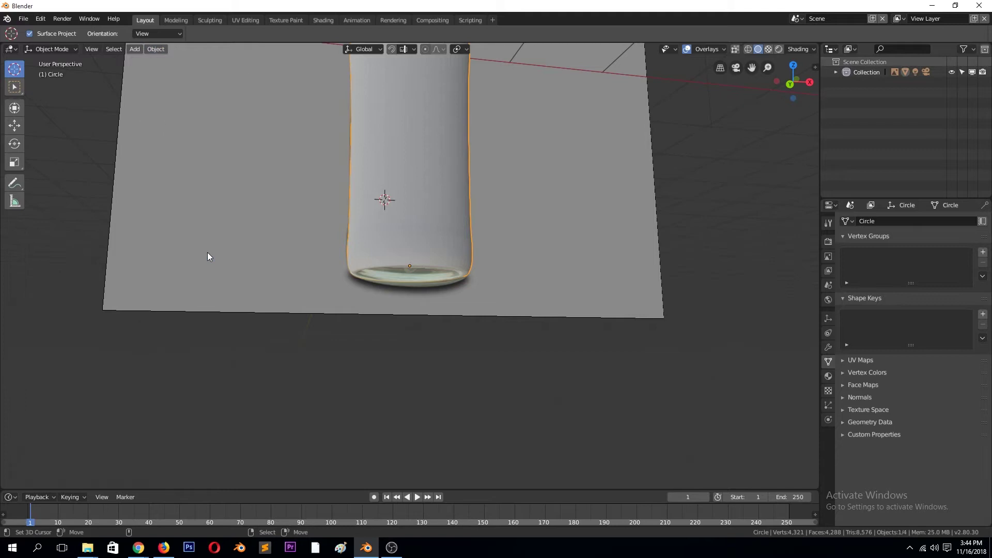
{"action": "key", "text": "ctrl+s"}
- Create a 'pepsi bottle small' folder and save the bottle there as pepsi bottle small.blend
{"action": "left_click", "coordinate": [145, 87]}
{"action": "left_click", "coordinate": [75, 49]}
{"action": "type", "text": "pepsi bottle small"}
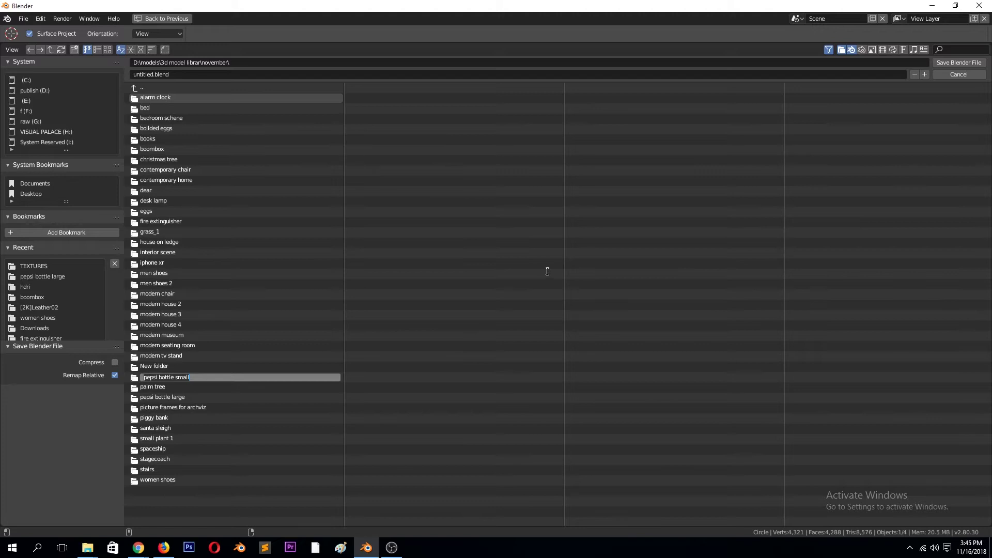
{"action": "key", "text": "Return"}
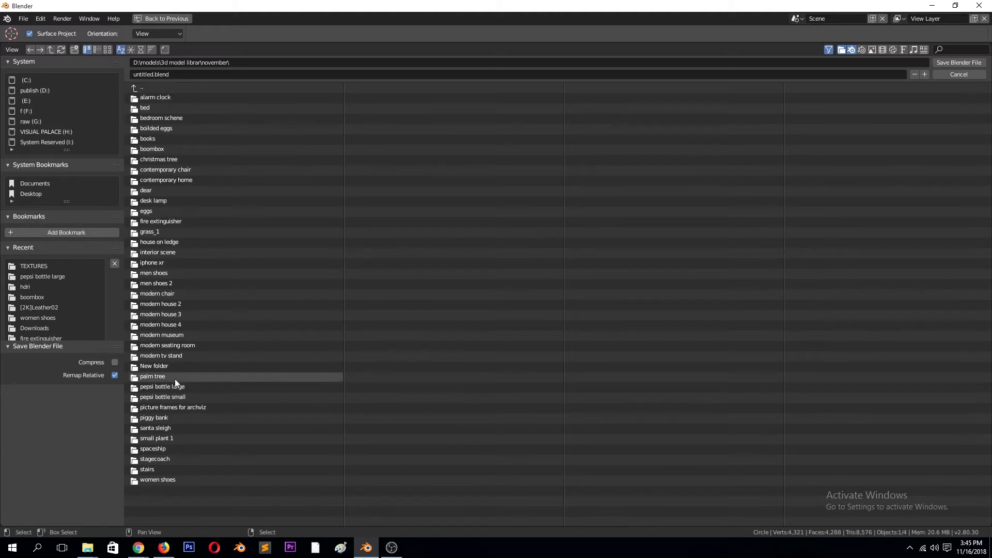
{"action": "double_click", "coordinate": [170, 396]}
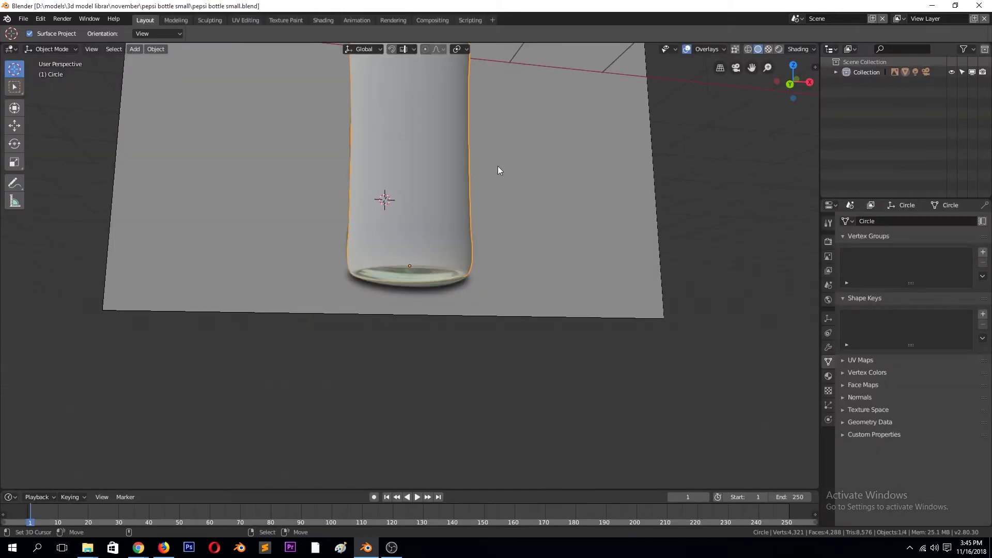
{"action": "scroll", "coordinate": [491, 165], "scroll_direction": "up", "scroll_amount": 5}
{"action": "scroll", "coordinate": [468, 165], "scroll_direction": "up", "scroll_amount": 2}
{"action": "key", "text": "Tab"}
- Add a Bevel modifier to the bottle alongside its subdivision
{"action": "key", "text": "Tab"}
{"action": "left_click", "coordinate": [829, 347]}
{"action": "left_click", "coordinate": [915, 222]}
{"action": "left_click", "coordinate": [770, 257]}
- Move the Bevel modifier above Subsurf, limit it to weight, and bevel-weight the selected loop
{"action": "left_click", "coordinate": [952, 321]}
{"action": "left_click", "coordinate": [930, 335]}
{"action": "key", "text": "Tab"}
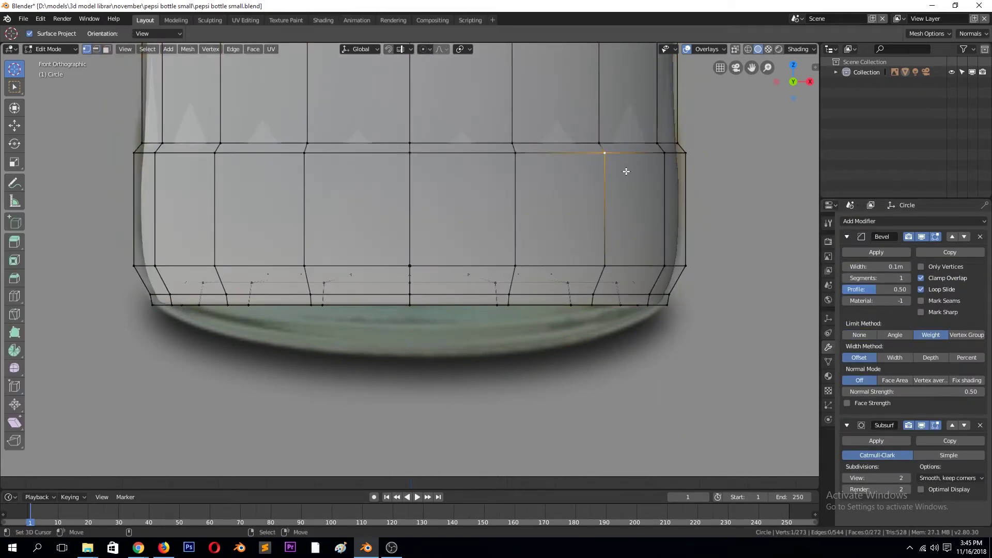
{"action": "key", "text": "ctrl+e"}
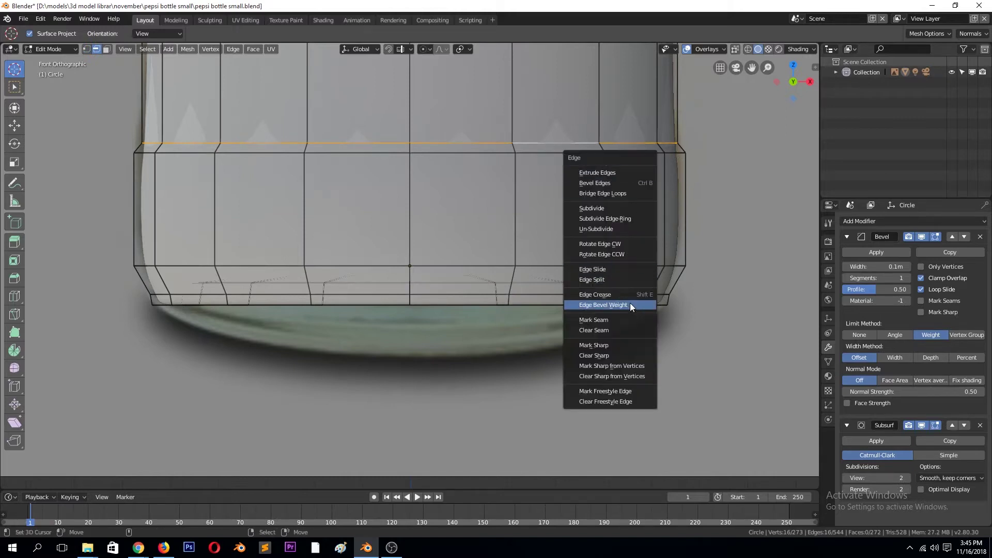
{"action": "left_click", "coordinate": [597, 304]}
{"action": "left_click", "coordinate": [588, 181]}
{"action": "middle_click_drag", "start_coordinate": [588, 181], "coordinate": [585, 225]}
- Select the loop near the bottle's base and give those base edges a bevel weight
{"action": "left_click", "coordinate": [543, 259]}
{"action": "scroll", "coordinate": [542, 259], "scroll_direction": "down", "scroll_amount": 3}
{"action": "key", "text": "Tab"}
{"action": "key", "text": "Tab"}
{"action": "scroll", "coordinate": [507, 219], "scroll_direction": "up", "scroll_amount": 3}
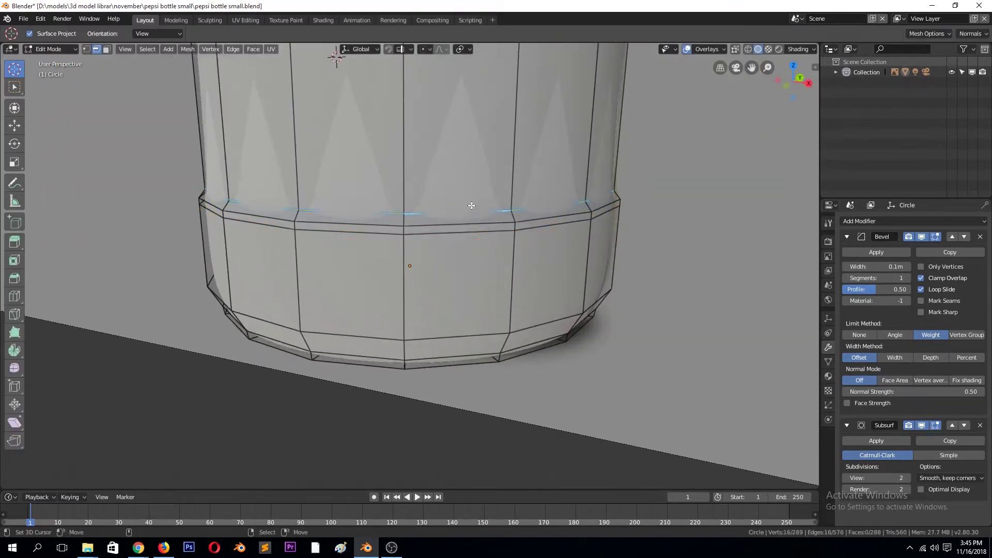
{"action": "key", "text": "ctrl+e"}
{"action": "left_click", "coordinate": [471, 223]}
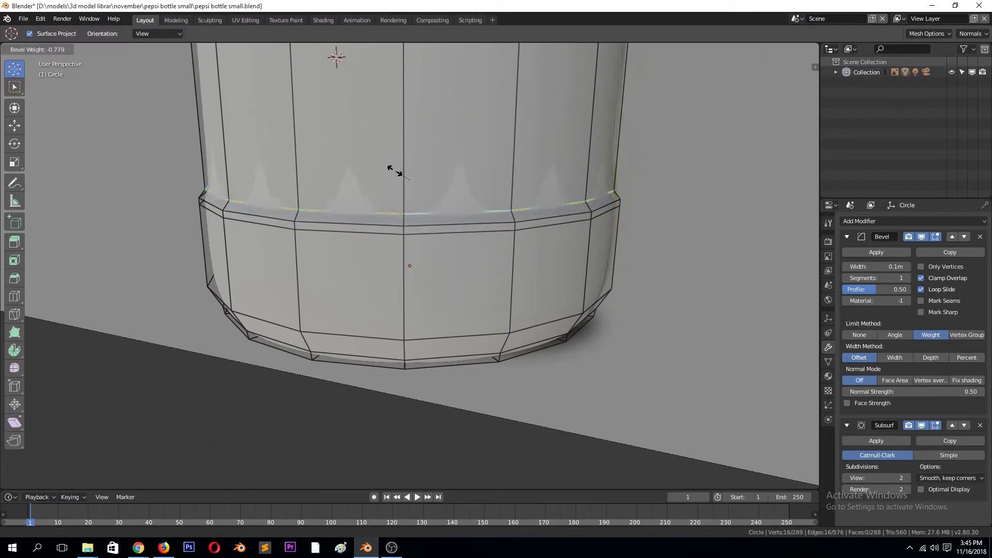
{"action": "left_click", "coordinate": [412, 196]}
- Cut a new edge loop just above the base, then leave Edit Mode in front view
{"action": "key", "text": "ctrl+e"}
{"action": "key", "text": "a"}
{"action": "key", "text": "alt+a"}
{"action": "key", "text": "ctrl+r"}
{"action": "left_click", "coordinate": [549, 330]}
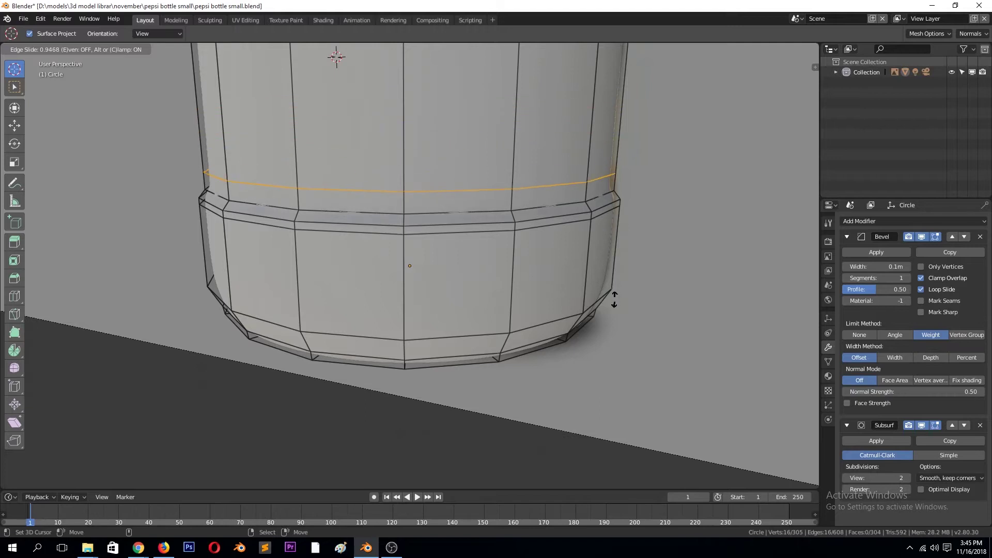
{"action": "left_click", "coordinate": [614, 299]}
{"action": "key", "text": "KP_1"}
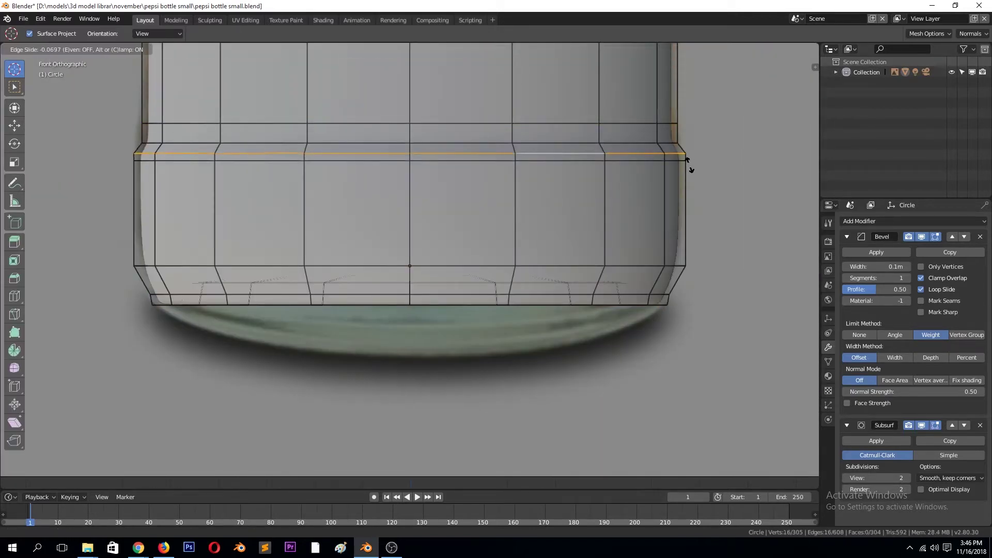
{"action": "key", "text": "Tab"}
{"action": "scroll", "coordinate": [586, 176], "scroll_direction": "down", "scroll_amount": 8}
- Move the bottle along X to sit beside the reference photo
{"action": "key", "text": "g"}
{"action": "key", "text": "x"}
{"action": "left_click", "coordinate": [608, 179]}
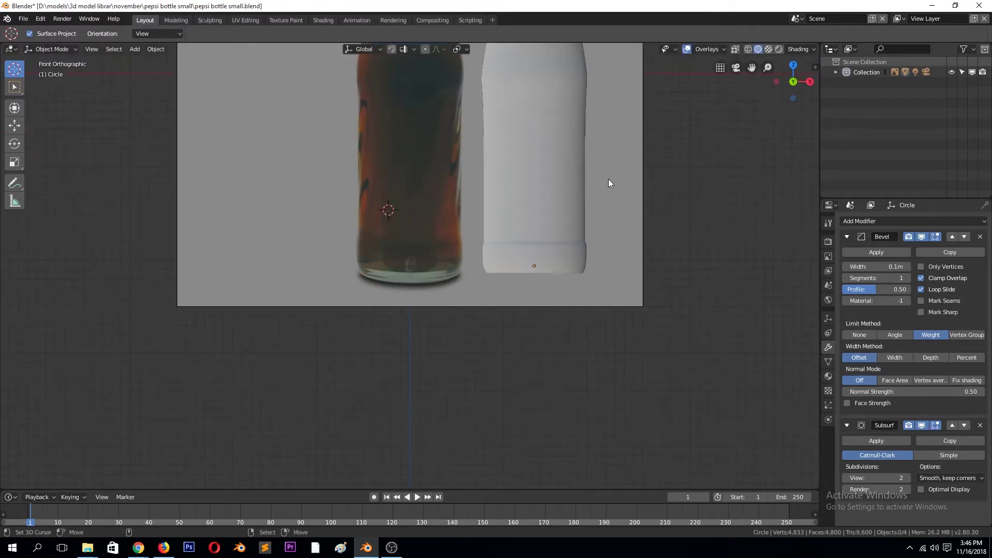
{"action": "scroll", "coordinate": [580, 259], "scroll_direction": "up", "scroll_amount": 4}
- Add a shoulder edge loop, slide it down to the shoulder corner and scale it
{"action": "key", "text": "Tab"}
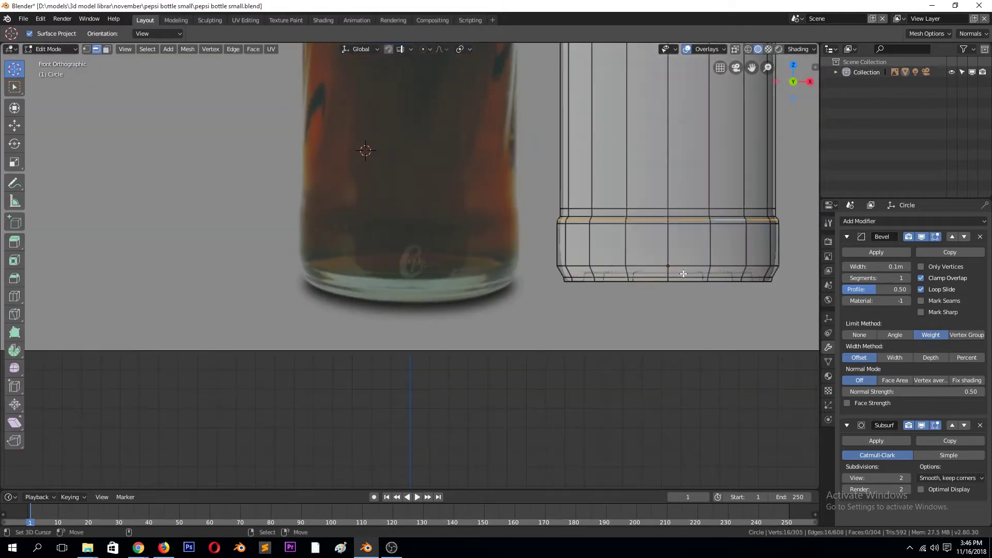
{"action": "scroll", "coordinate": [667, 258], "scroll_direction": "down", "scroll_amount": 5}
{"action": "scroll", "coordinate": [551, 163], "scroll_direction": "up", "scroll_amount": 2}
{"action": "scroll", "coordinate": [538, 139], "scroll_direction": "down", "scroll_amount": 3}
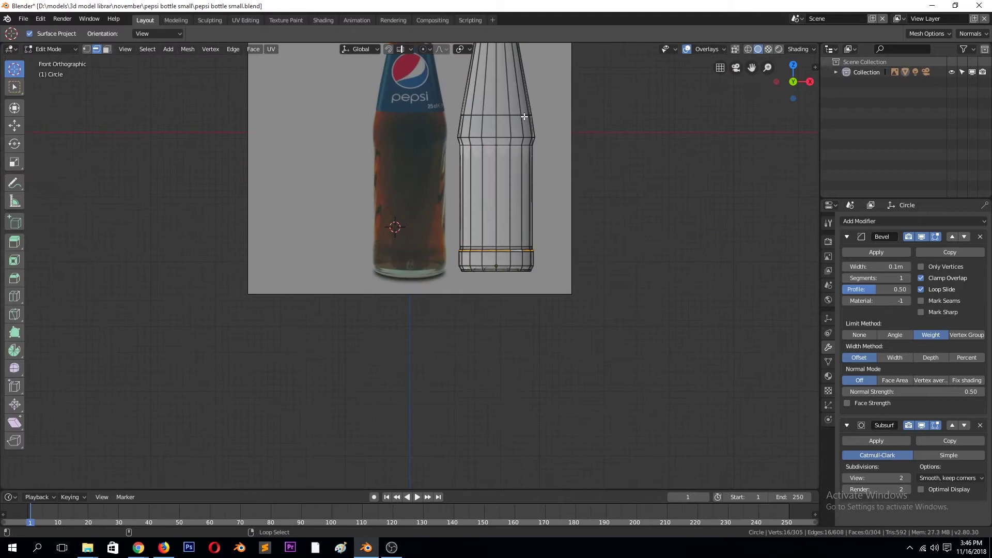
{"action": "scroll", "coordinate": [573, 197], "scroll_direction": "up", "scroll_amount": 4}
{"action": "scroll", "coordinate": [538, 283], "scroll_direction": "down", "scroll_amount": 1}
{"action": "left_click", "coordinate": [538, 284]}
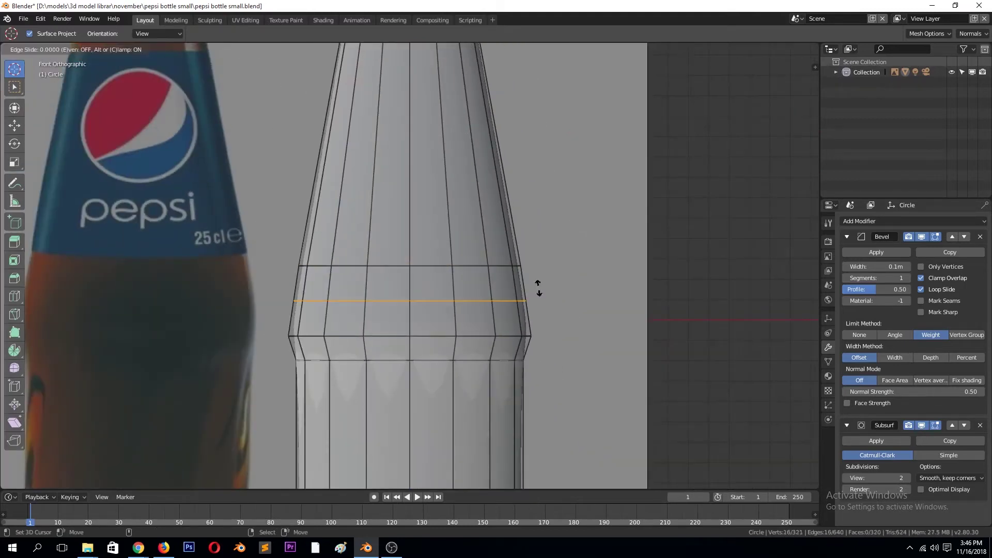
{"action": "left_click", "coordinate": [542, 294]}
{"action": "key", "text": "g"}
{"action": "key", "text": "g"}
{"action": "left_click", "coordinate": [545, 317]}
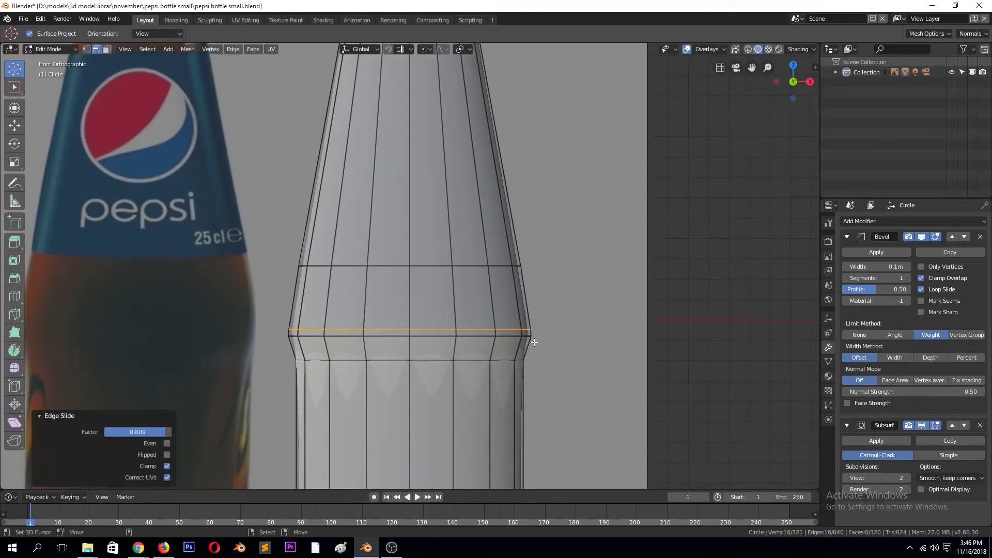
{"action": "key", "text": "s"}
{"action": "left_click", "coordinate": [536, 305]}
- Toggle to Object Mode to check the new shoulder shape, then return to Edit Mode
{"action": "key", "text": "Tab"}
{"action": "scroll", "coordinate": [542, 315], "scroll_direction": "down", "scroll_amount": 3}
{"action": "scroll", "coordinate": [542, 315], "scroll_direction": "up", "scroll_amount": 1}
{"action": "key", "text": "Tab"}
{"action": "scroll", "coordinate": [519, 248], "scroll_direction": "down", "scroll_amount": 2}
- In wireframe, select the base loops, cancel a trial rotation, and deselect them
{"action": "key", "text": "z"}
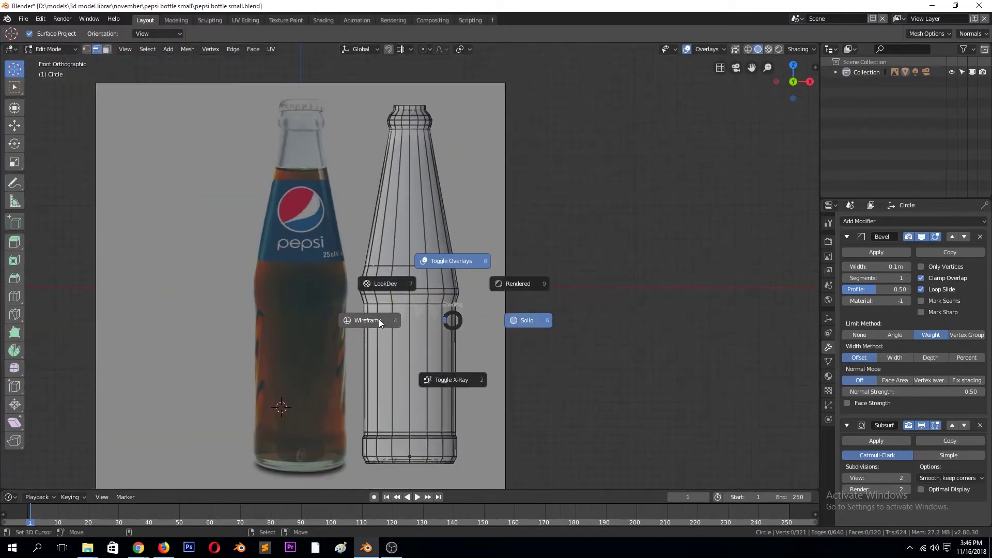
{"action": "left_click", "coordinate": [380, 321]}
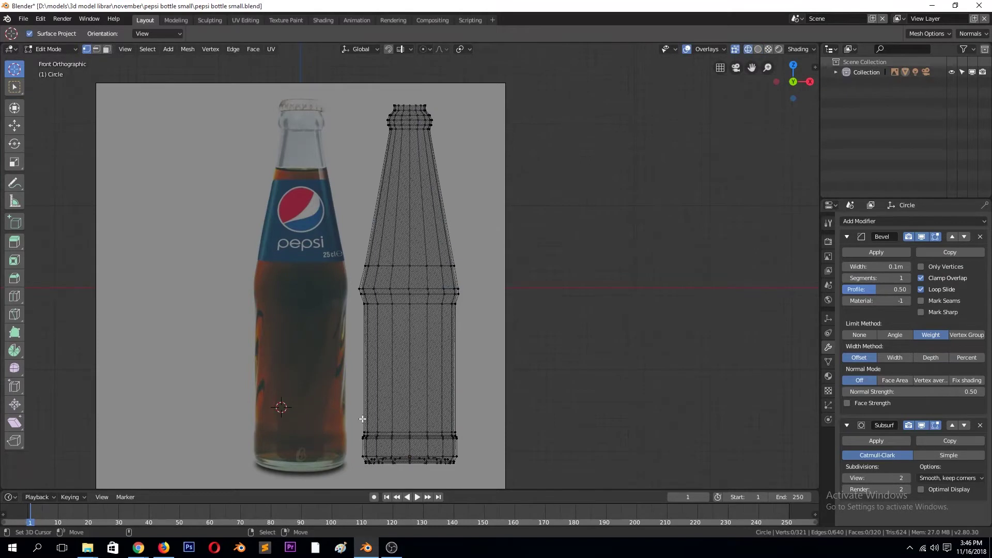
{"action": "left_click_drag", "start_coordinate": [359, 421], "coordinate": [503, 486]}
{"action": "key", "text": "r"}
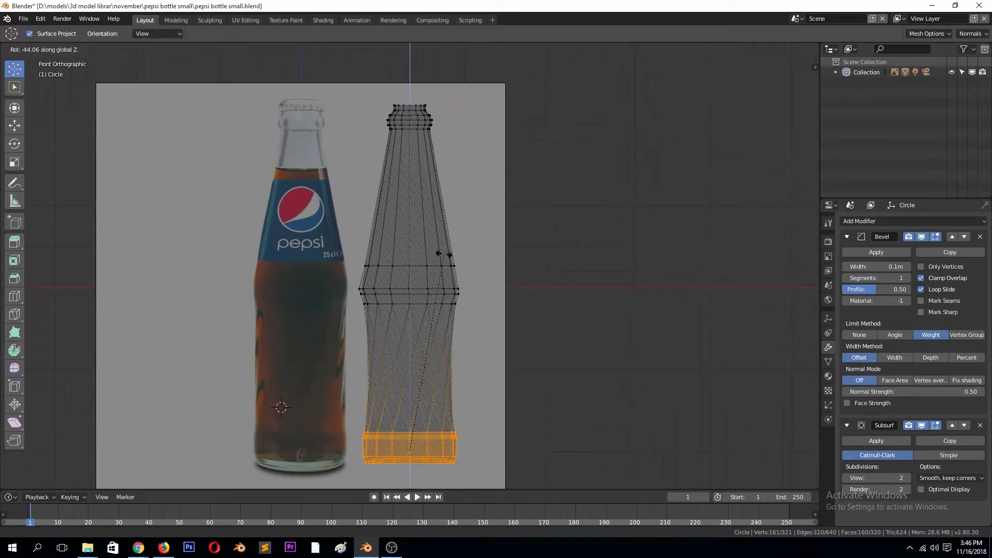
{"action": "key", "text": "Escape"}
{"action": "key", "text": "alt+a"}
- In solid shading, box-select the front body faces and switch to vertex selection
{"action": "key", "text": "z"}
{"action": "left_click", "coordinate": [492, 312]}
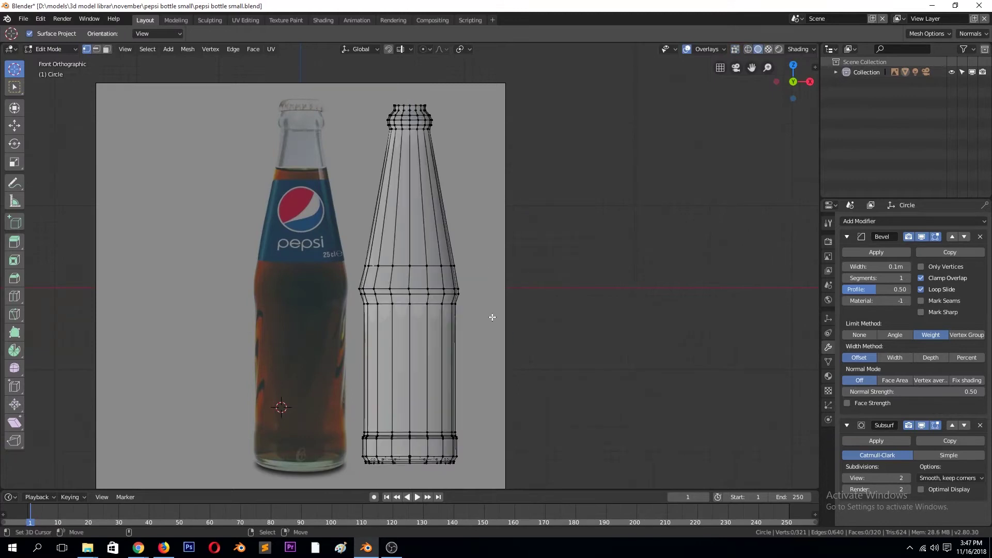
{"action": "left_click_drag", "start_coordinate": [374, 356], "coordinate": [572, 391]}
{"action": "key", "text": "1"}
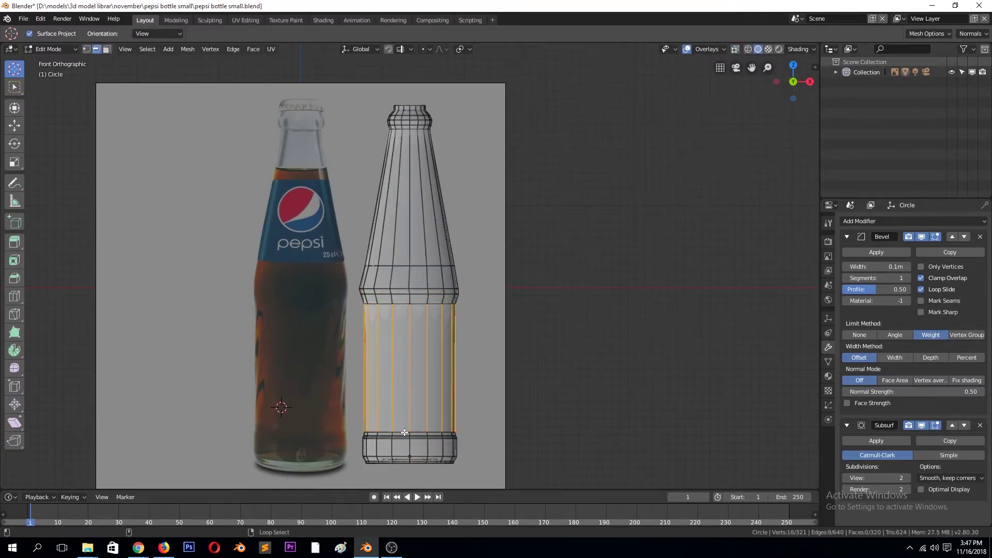
{"action": "scroll", "coordinate": [496, 392], "scroll_direction": "up", "scroll_amount": 4}
{"action": "scroll", "coordinate": [527, 351], "scroll_direction": "down", "scroll_amount": 3, "text": "shift"}
- Bevel the selected vertical edges into narrow 2-segment strips and preview in Object Mode
{"action": "key", "text": "ctrl+b"}
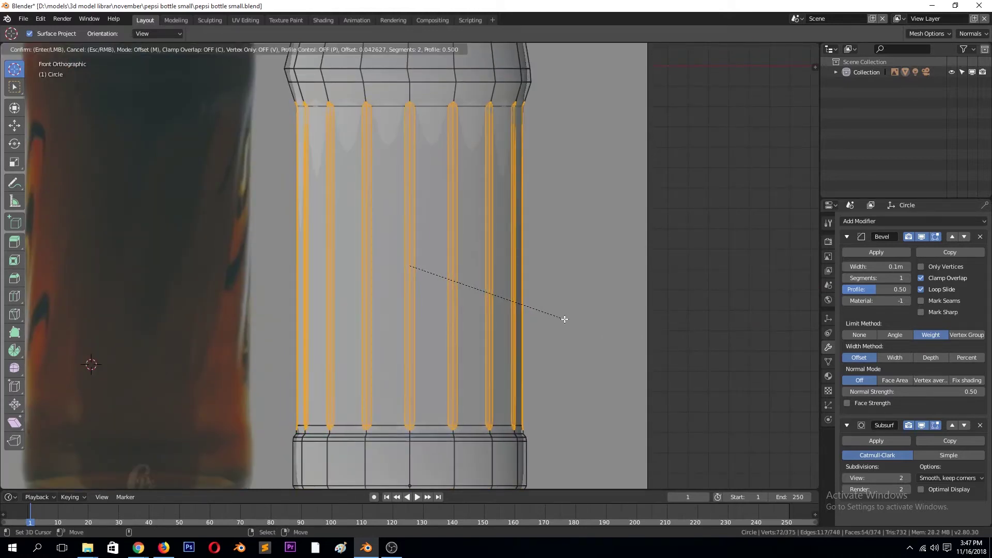
{"action": "left_click", "coordinate": [564, 318]}
{"action": "mouse_move", "coordinate": [215, 362]}
{"action": "middle_mouse_down"}
{"action": "mouse_move", "coordinate": [458, 243]}
{"action": "mouse_move", "coordinate": [388, 283]}
{"action": "mouse_move", "coordinate": [411, 247]}
{"action": "middle_mouse_up"}
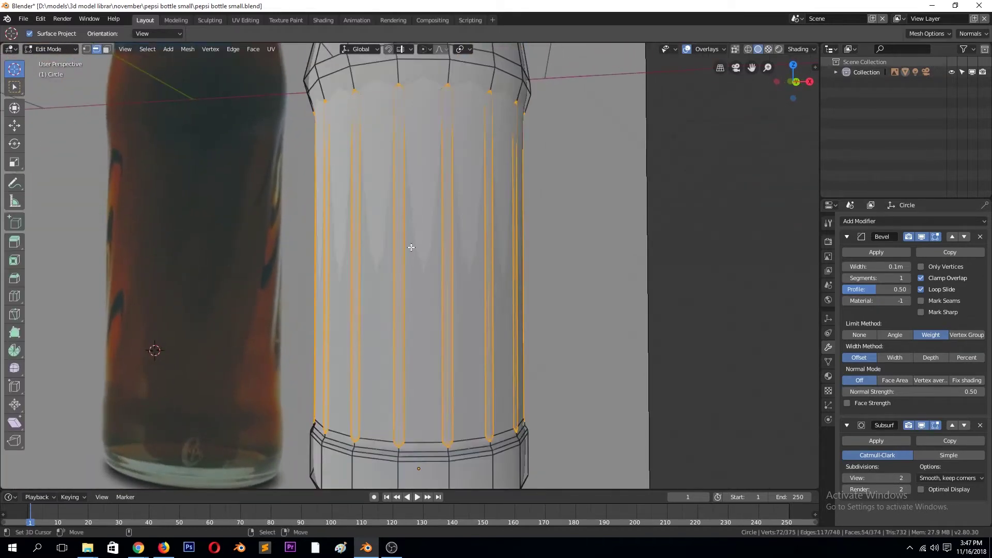
{"action": "key", "text": "Tab"}
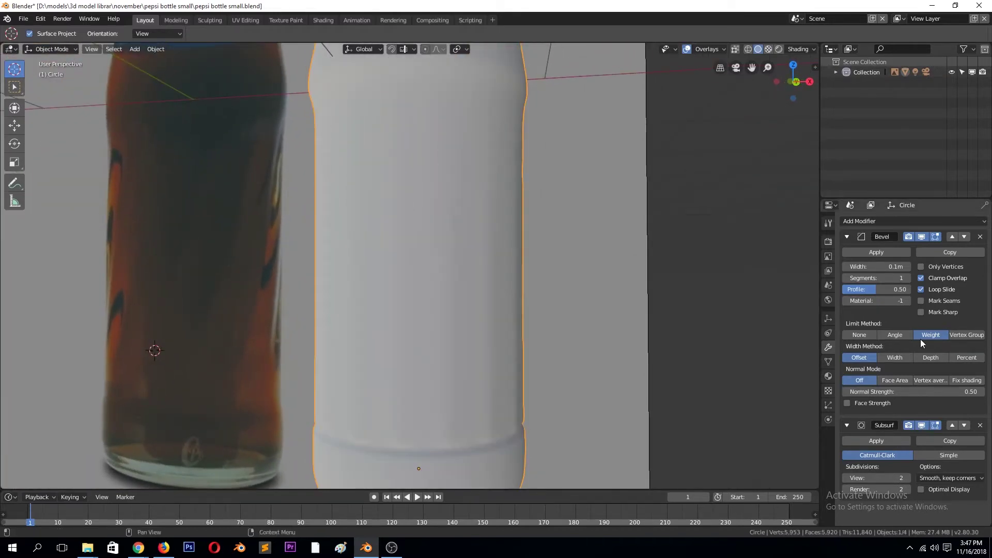
{"action": "key", "text": "Tab"}
- Select vertical groove edges on different sides of the bottle
{"action": "left_click", "coordinate": [451, 258]}
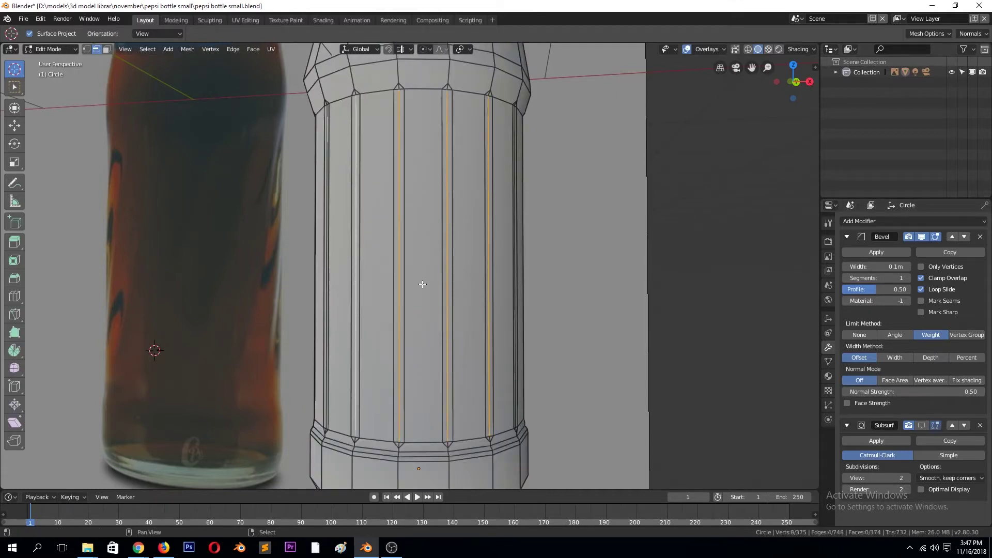
{"action": "middle_click_drag", "start_coordinate": [422, 283], "coordinate": [407, 266]}
{"action": "left_click", "coordinate": [338, 265], "text": "shift"}
{"action": "mouse_move", "coordinate": [338, 265]}
{"action": "middle_mouse_down"}
{"action": "mouse_move", "coordinate": [368, 254]}
{"action": "mouse_move", "coordinate": [307, 250]}
{"action": "middle_mouse_up"}
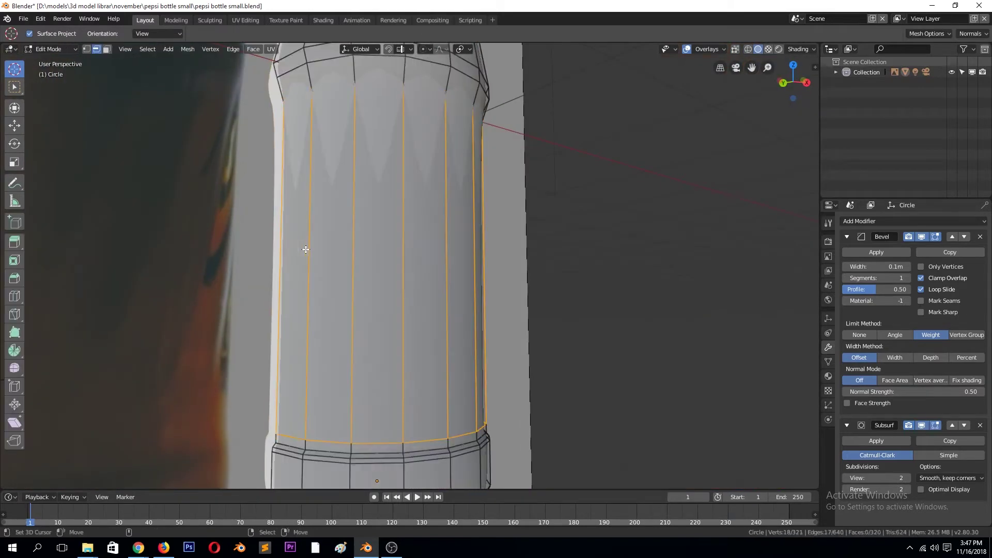
- In right-side wireframe view, box-select the bottle body edges, excluding the top ring
{"action": "key", "text": "KP_3"}
{"action": "key", "text": "shift+z"}
{"action": "key", "text": "b"}
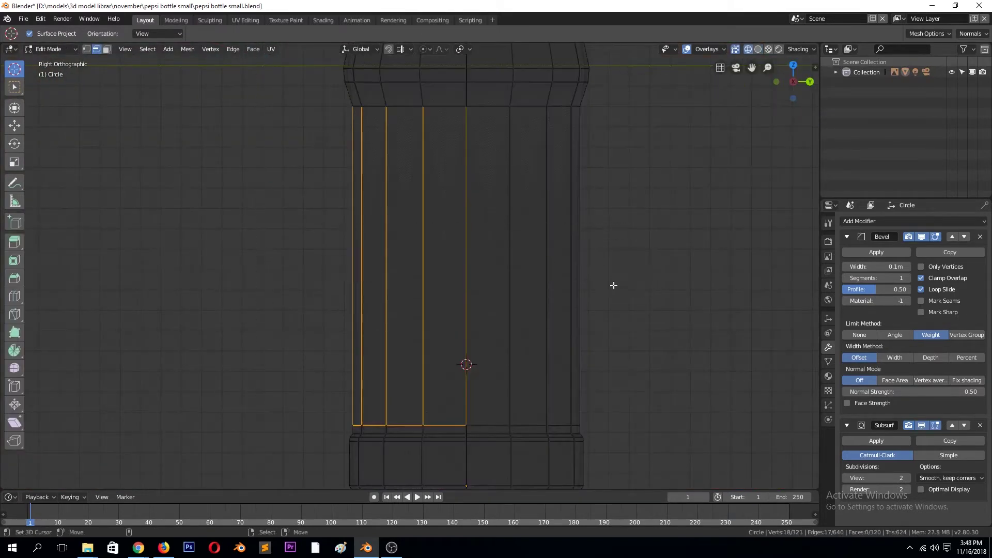
{"action": "key", "text": "alt+a"}
{"action": "key", "text": "n"}
{"action": "left_click_drag", "start_coordinate": [280, 98], "coordinate": [676, 432]}
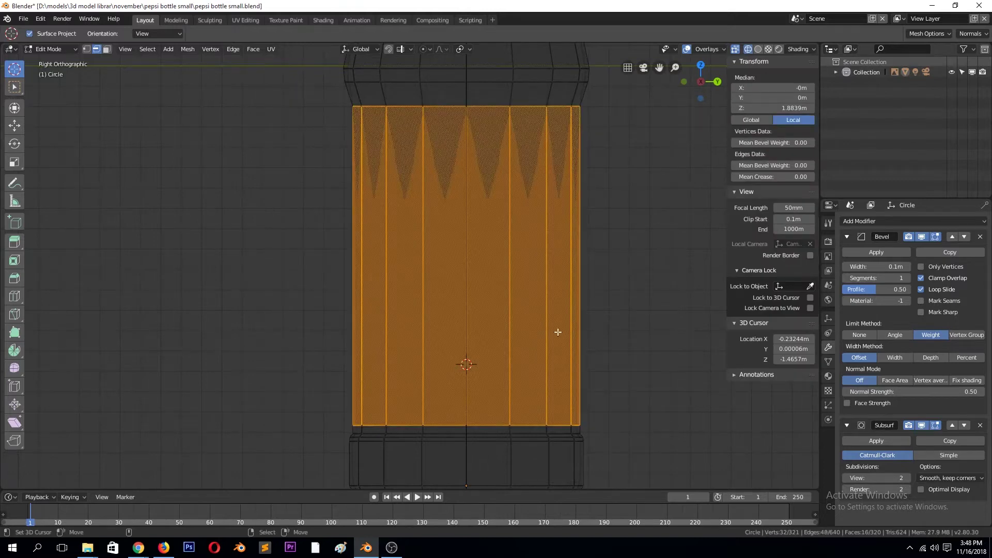
{"action": "left_click", "coordinate": [451, 108], "text": "alt+shift"}
- Bevel the selected body edges in solid shading
{"action": "middle_click_drag", "start_coordinate": [489, 389], "coordinate": [553, 386]}
{"action": "key", "text": "z"}
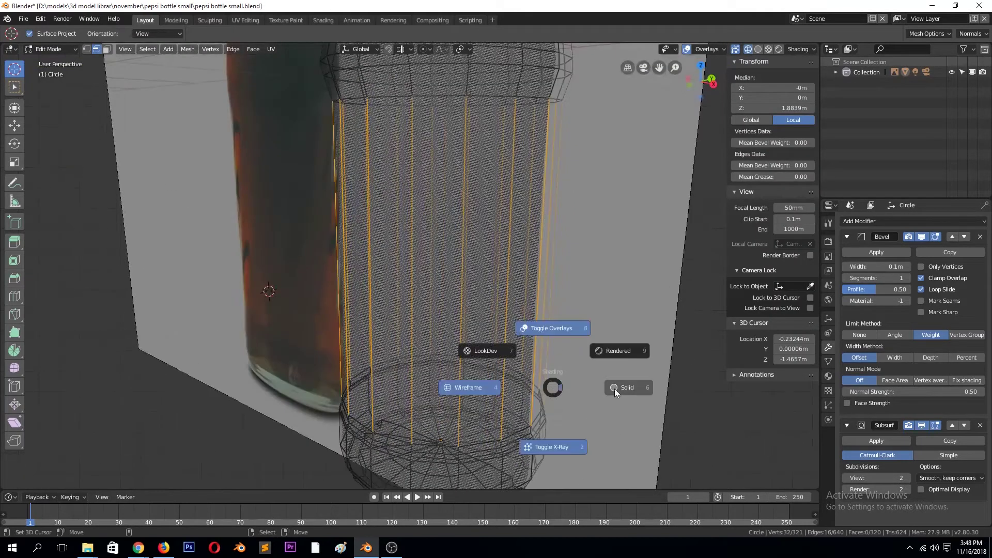
{"action": "left_click", "coordinate": [615, 388]}
{"action": "scroll", "coordinate": [591, 363], "scroll_direction": "up", "scroll_amount": 3}
{"action": "key", "text": "ctrl+b"}
{"action": "left_click", "coordinate": [607, 424]}
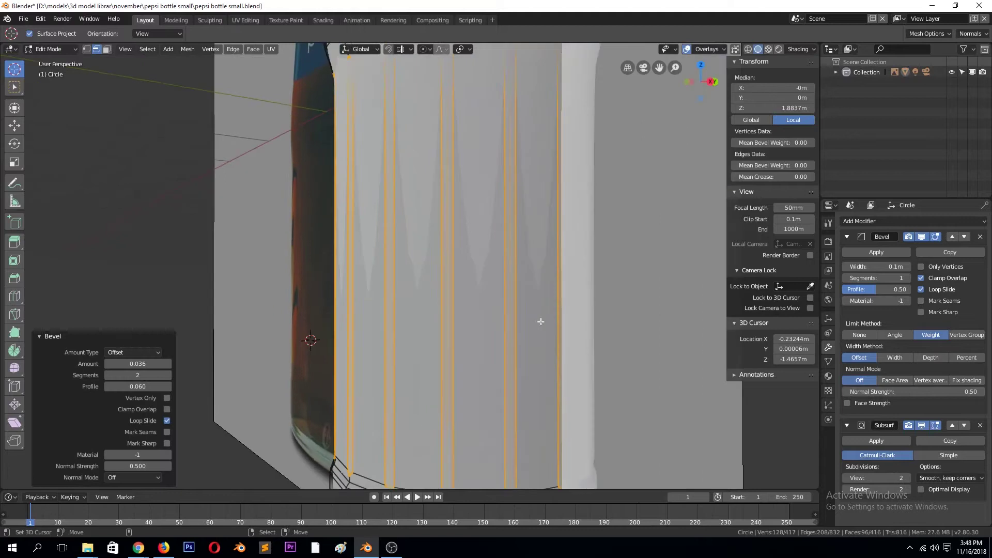
{"action": "key", "text": "Tab"}
{"action": "key", "text": "Tab"}
- Hide Subsurf in the viewport and select the groove centre edges around the body
{"action": "left_click", "coordinate": [508, 298]}
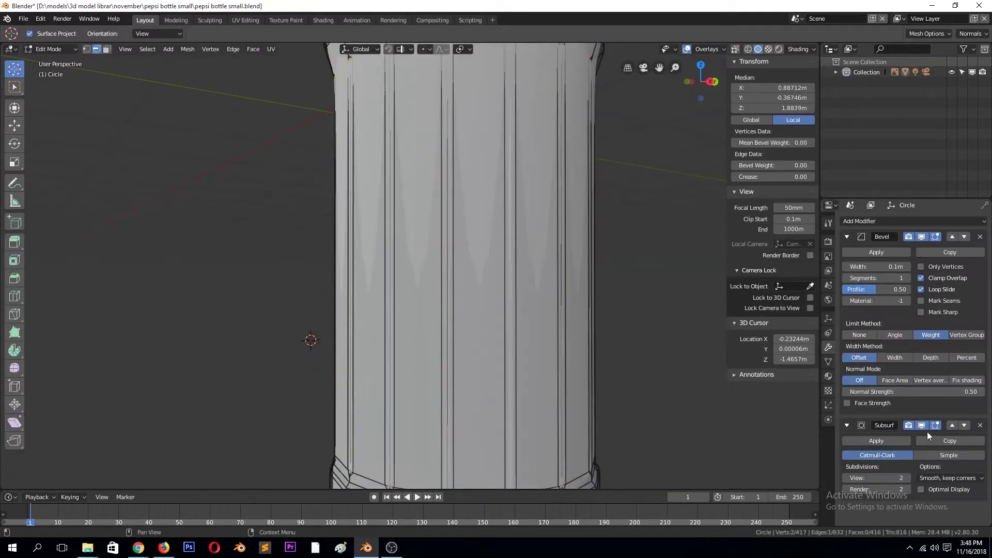
{"action": "left_click", "coordinate": [922, 426]}
{"action": "middle_click_drag", "start_coordinate": [381, 324], "coordinate": [424, 371]}
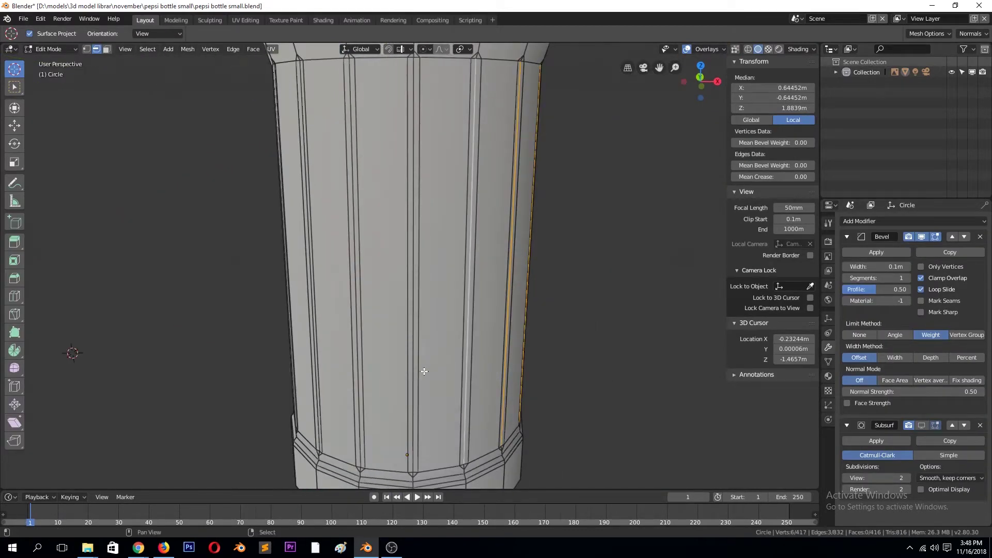
{"action": "left_click", "coordinate": [355, 370], "text": "shift"}
{"action": "middle_click_drag", "start_coordinate": [356, 370], "coordinate": [434, 380]}
{"action": "left_click", "coordinate": [326, 364], "text": "shift"}
{"action": "mouse_move", "coordinate": [326, 364]}
{"action": "middle_mouse_down"}
{"action": "mouse_move", "coordinate": [427, 350]}
{"action": "mouse_move", "coordinate": [389, 346]}
{"action": "middle_mouse_up"}
{"action": "left_click", "coordinate": [292, 349], "text": "shift"}
{"action": "middle_click_drag", "start_coordinate": [292, 350], "coordinate": [511, 333]}
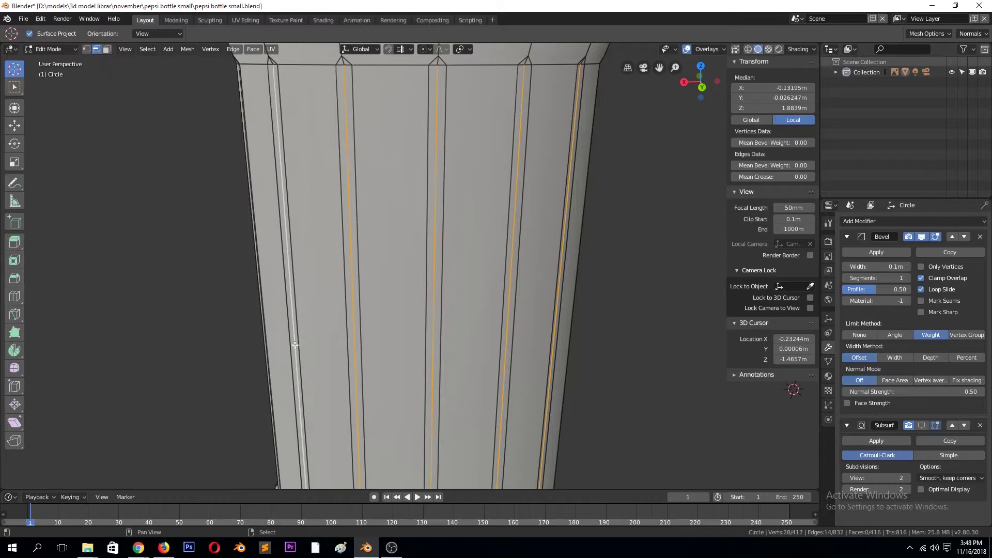
{"action": "middle_click_drag", "start_coordinate": [295, 345], "coordinate": [415, 353]}
- Scale the groove centre edges inward horizontally to 0.945, then scale them along Z
{"action": "key", "text": "s"}
{"action": "key", "text": "shift+z"}
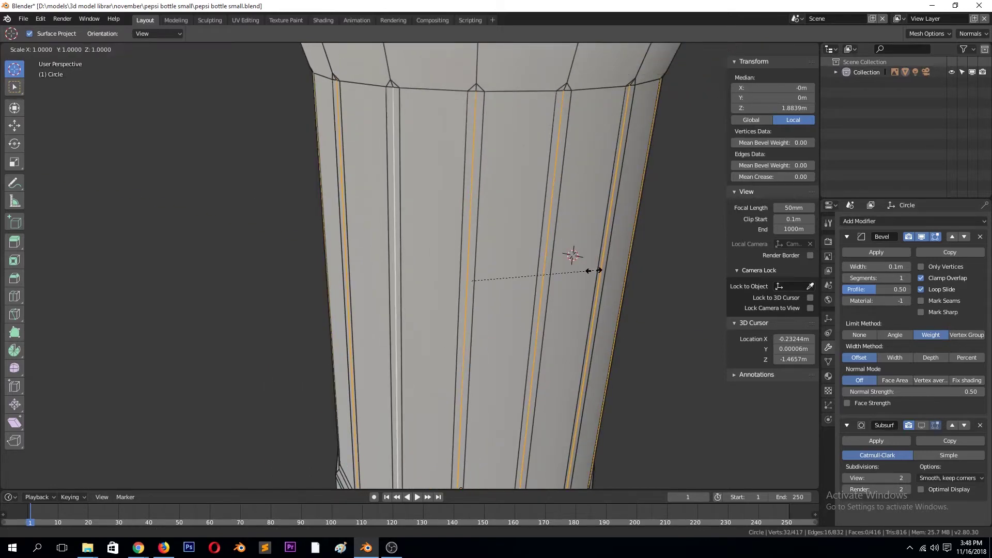
{"action": "left_click", "coordinate": [560, 278]}
{"action": "key", "text": "s"}
{"action": "key", "text": "z"}
{"action": "left_click", "coordinate": [576, 208]}
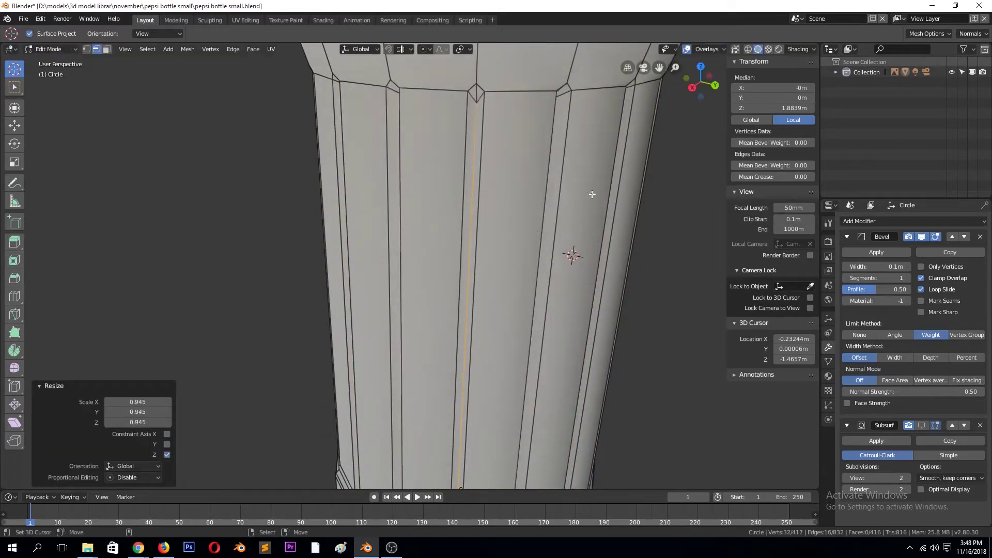
- Check the recessed grooves in Object Mode from the front view, then re-enter Edit Mode
{"action": "key", "text": "Tab"}
{"action": "scroll", "coordinate": [534, 348], "scroll_direction": "down", "scroll_amount": 3}
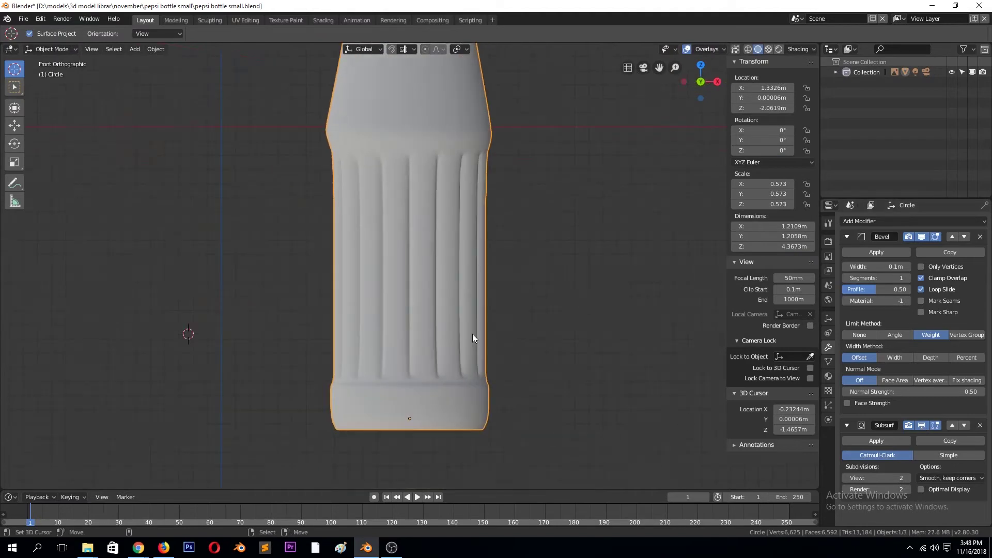
{"action": "key", "text": "KP_1"}
{"action": "key", "text": "Tab"}
- In wireframe view, box-select the bottom vertex ring and twist it -45° around Z
{"action": "key", "text": "z"}
{"action": "left_click", "coordinate": [395, 243]}
{"action": "key", "text": "b"}
{"action": "left_click_drag", "start_coordinate": [310, 347], "coordinate": [517, 455]}
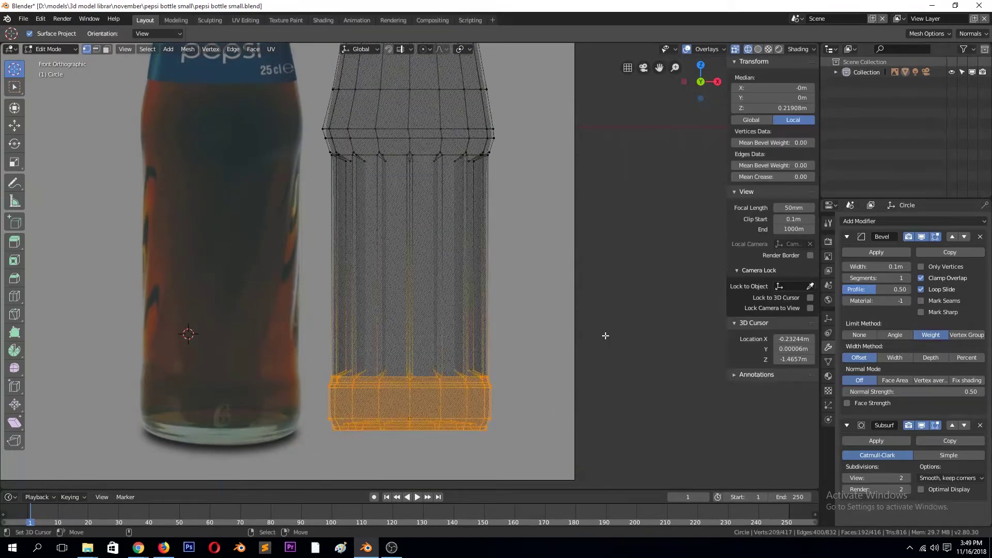
{"action": "type", "text": "rz90"}
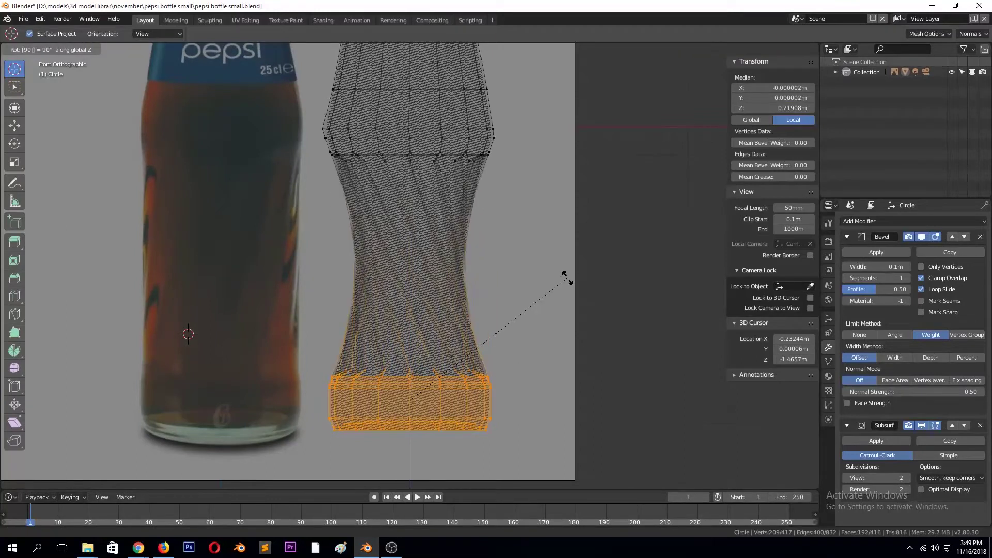
{"action": "key", "text": "BackSpace"}
{"action": "key", "text": "BackSpace"}
{"action": "key", "text": "BackSpace"}
{"action": "type", "text": "-45"}
{"action": "key", "text": "Return"}
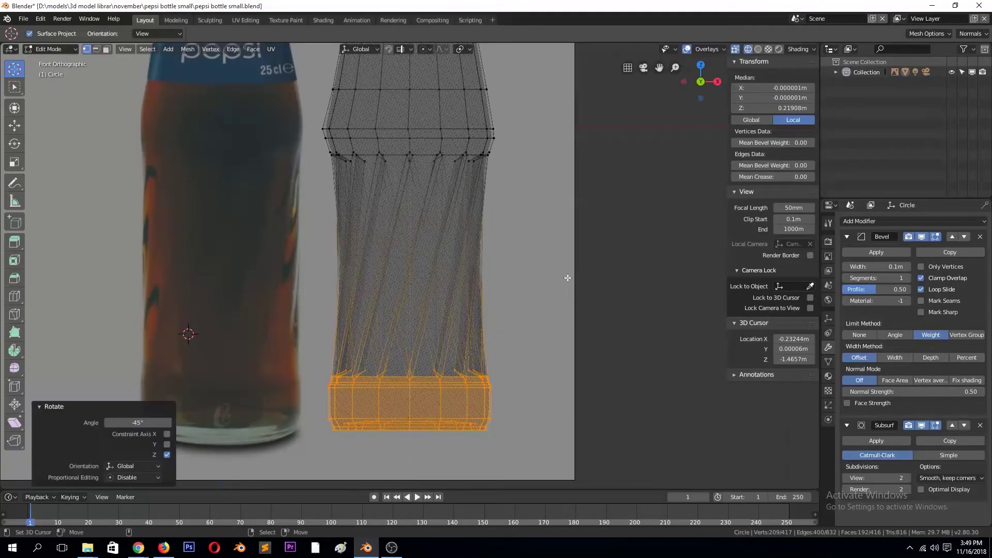
- Undo the twist and inspect the bottle in solid shading
{"action": "key", "text": "ctrl+z"}
{"action": "key", "text": "Tab"}
{"action": "key", "text": "z"}
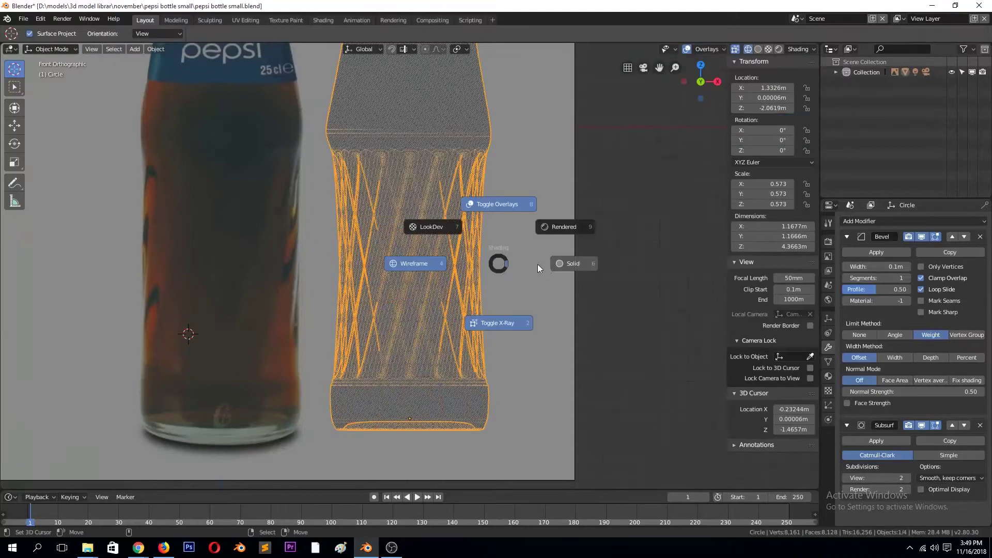
{"action": "left_click", "coordinate": [507, 274]}
{"action": "middle_click_drag", "start_coordinate": [506, 273], "coordinate": [515, 276]}
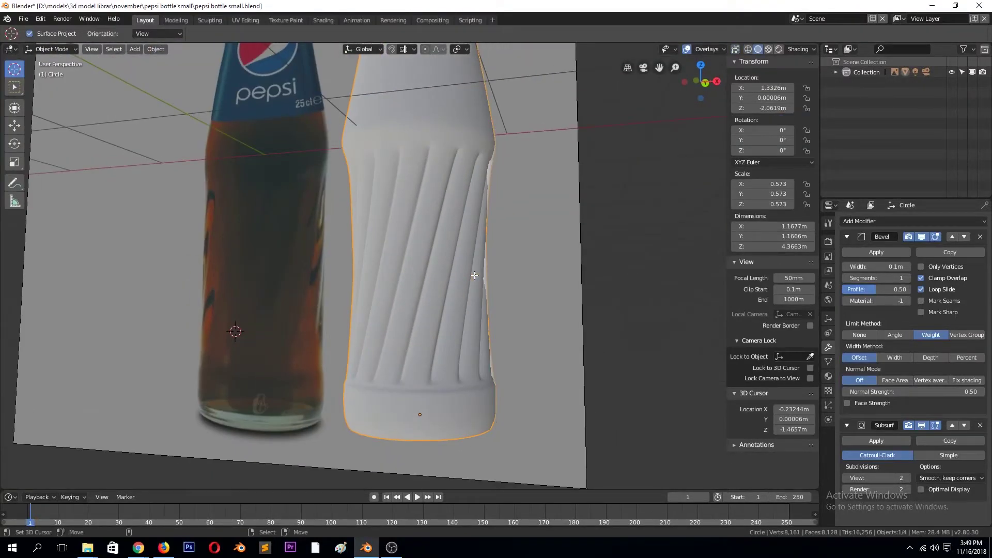
- Widen the groove edges outward, keeping their height, then check the bottle
{"action": "key", "text": "ctrl+z"}
{"action": "key", "text": "ctrl+z"}
{"action": "key", "text": "ctrl+z"}
{"action": "key", "text": "alt+z"}
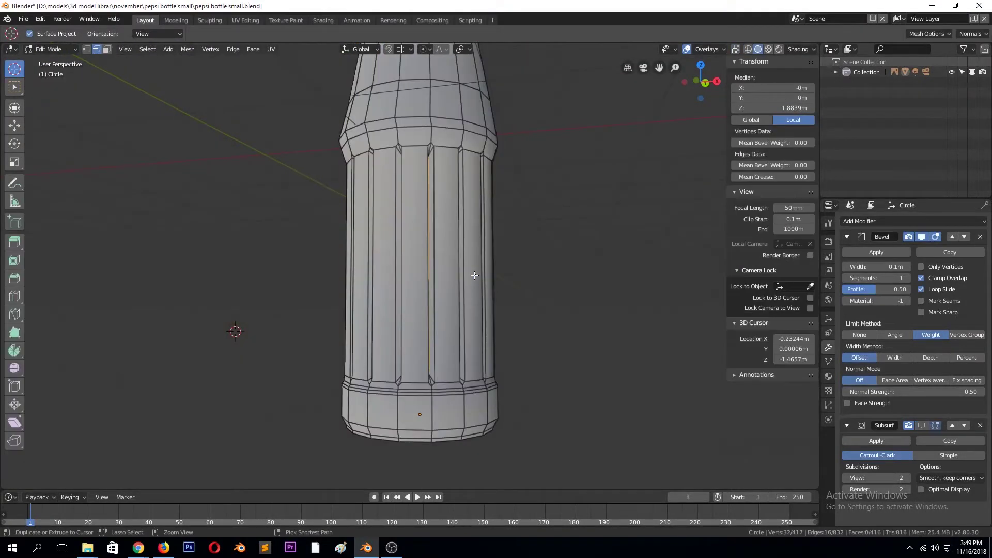
{"action": "key", "text": "s"}
{"action": "key", "text": "shift+z"}
{"action": "left_click", "coordinate": [491, 276]}
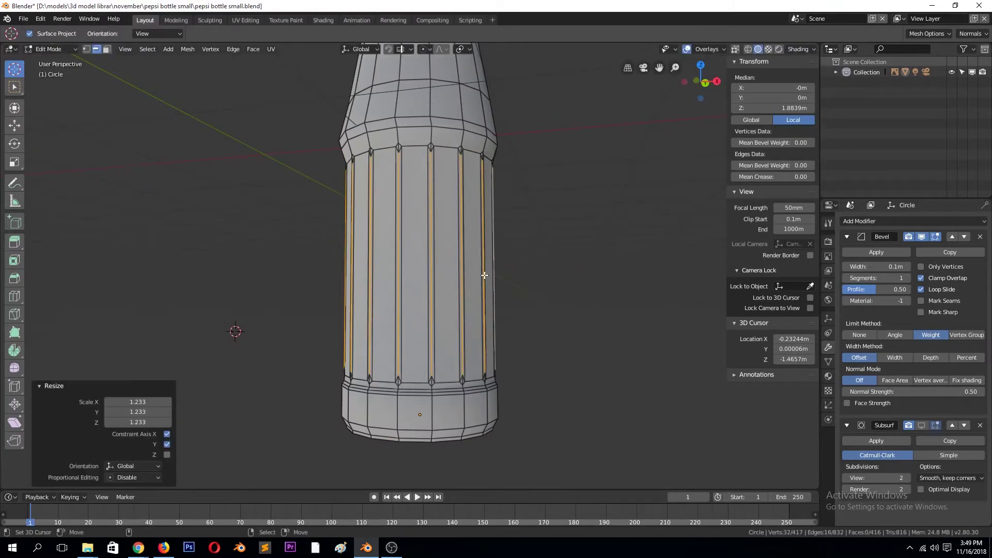
{"action": "key", "text": "Tab"}
{"action": "scroll", "coordinate": [407, 287], "scroll_direction": "up", "scroll_amount": 3}
- Pull the groove edges slightly inward and save the file in front view
{"action": "key", "text": "Tab"}
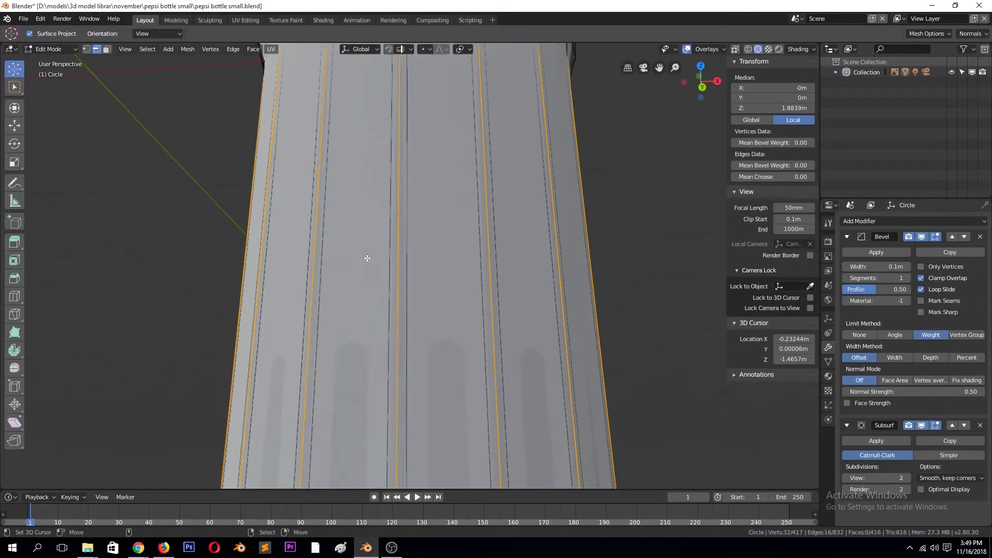
{"action": "key", "text": "s"}
{"action": "key", "text": "shift+z"}
{"action": "left_click", "coordinate": [560, 260]}
{"action": "key", "text": "Tab"}
{"action": "scroll", "coordinate": [541, 299], "scroll_direction": "down", "scroll_amount": 3}
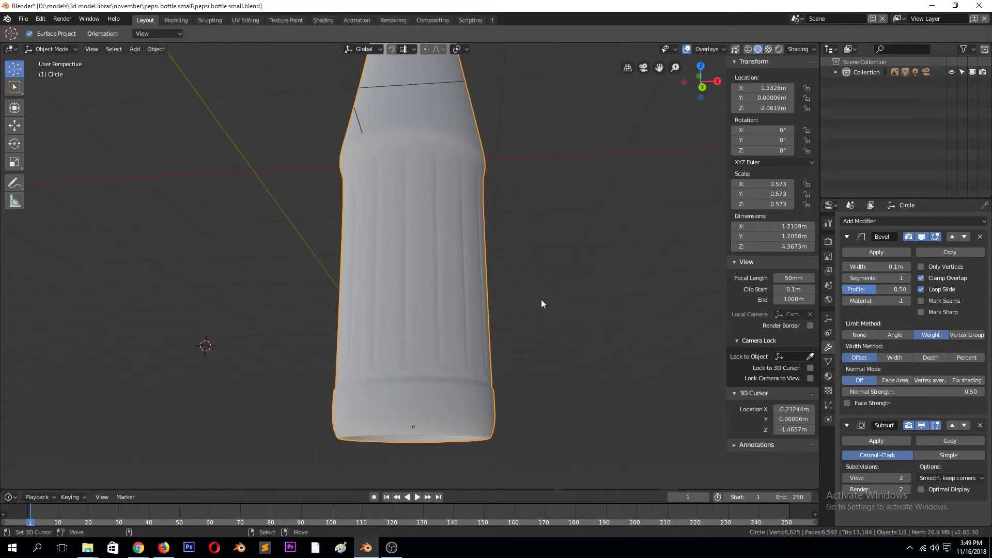
{"action": "key", "text": "KP_1"}
{"action": "key", "text": "ctrl+s"}
- Reselect only the bottom vertex band in wireframe and rotate it
{"action": "key", "text": "Tab"}
{"action": "key", "text": "z"}
{"action": "left_click", "coordinate": [346, 358]}
{"action": "key", "text": "alt+a"}
{"action": "left_click_drag", "start_coordinate": [269, 343], "coordinate": [537, 488]}
{"action": "key", "text": "r"}
{"action": "key", "text": "Return"}
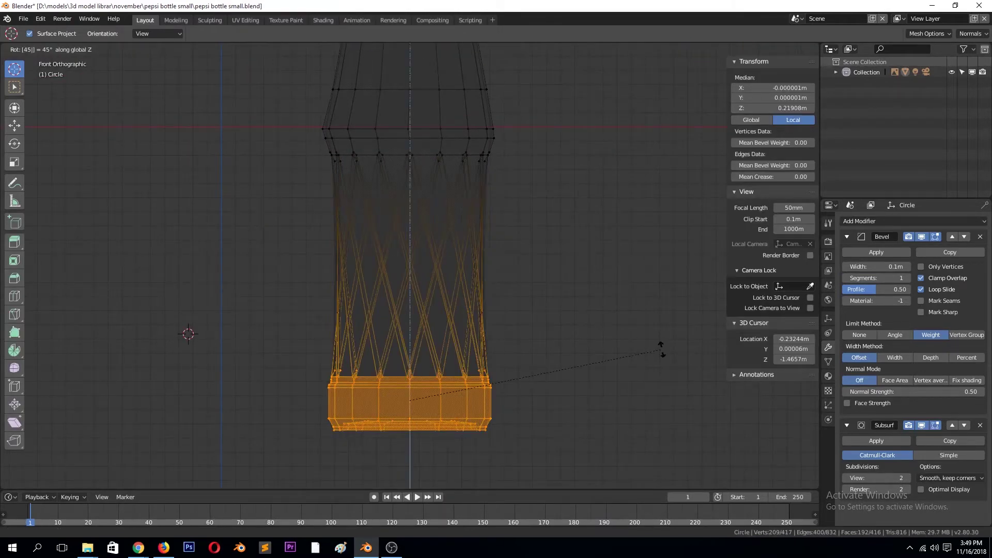
{"action": "key", "text": "Tab"}
- Rotate the bottom band around Z again against the see-through reference, then deselect
{"action": "key", "text": "z"}
{"action": "left_click", "coordinate": [684, 350]}
{"action": "key", "text": "alt+z"}
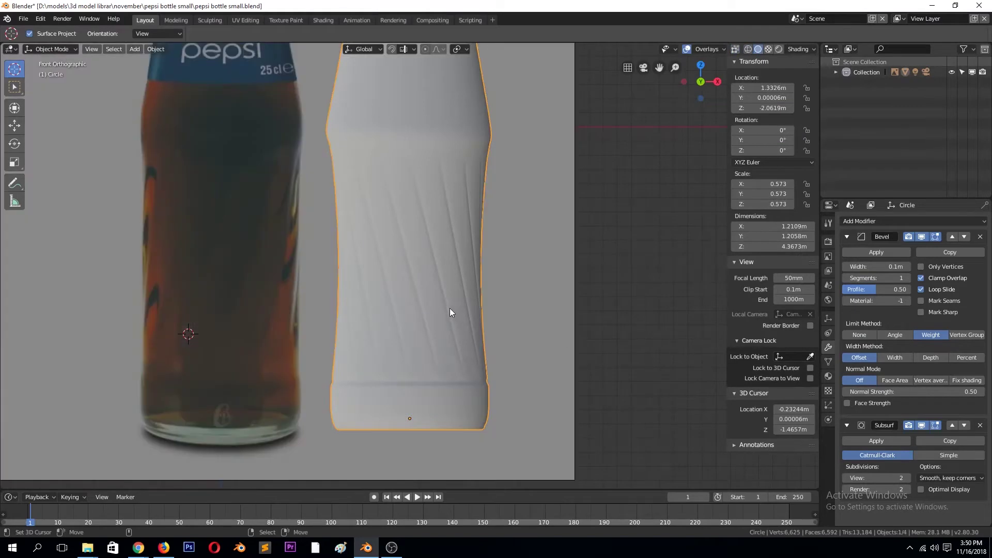
{"action": "key", "text": "Tab"}
{"action": "key", "text": "r"}
{"action": "key", "text": "z"}
{"action": "key", "text": "Return"}
{"action": "key", "text": "Tab"}
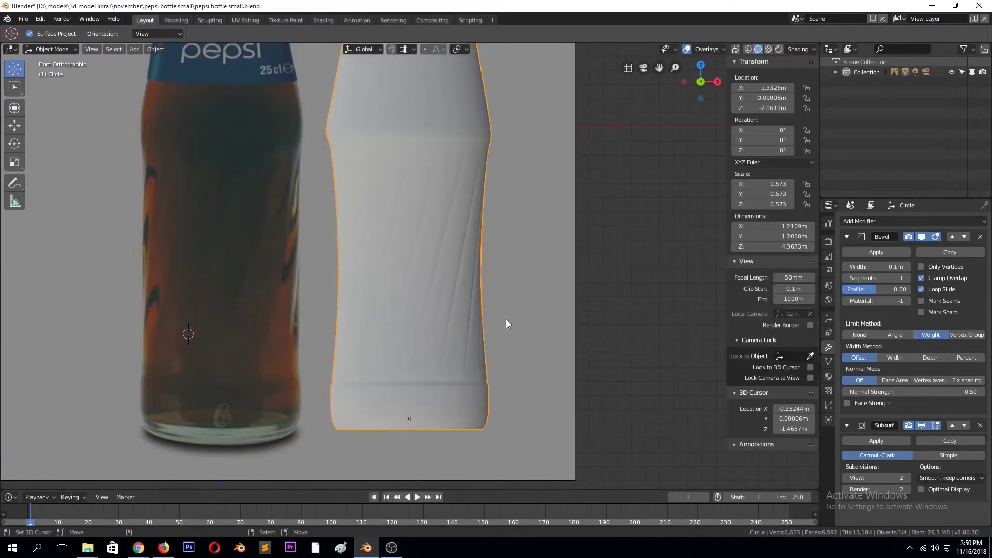
{"action": "key", "text": "Tab"}
{"action": "key", "text": "alt+a"}
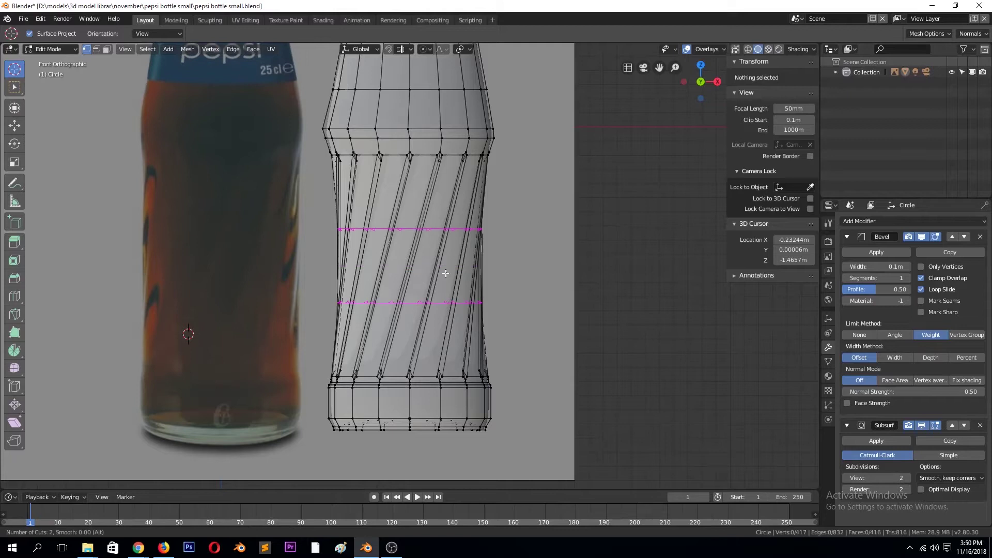
- Add two loop cuts across the twisted groove section and save
{"action": "left_click", "coordinate": [446, 273]}
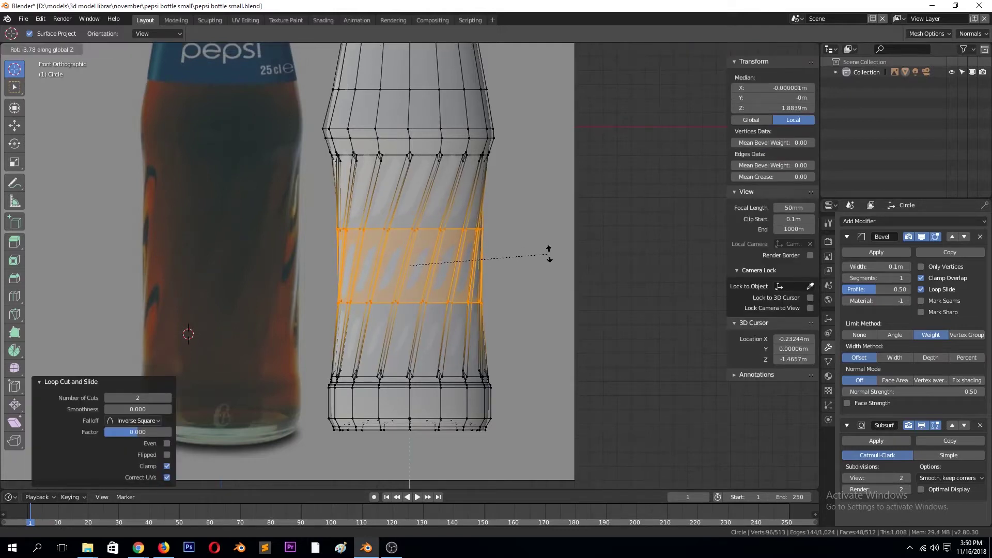
{"action": "key", "text": "Tab"}
{"action": "key", "text": "alt+z"}
{"action": "scroll", "coordinate": [549, 283], "scroll_direction": "down", "scroll_amount": 3}
{"action": "scroll", "coordinate": [545, 287], "scroll_direction": "down", "scroll_amount": 2}
{"action": "key", "text": "alt+a"}
{"action": "key", "text": "ctrl+s"}
{"action": "left_click", "coordinate": [460, 214]}
{"action": "scroll", "coordinate": [454, 228], "scroll_direction": "up", "scroll_amount": 3}
{"action": "scroll", "coordinate": [456, 235], "scroll_direction": "up", "scroll_amount": 3}
- Save over the existing .blend file, confirming the overwrite
{"action": "key", "text": "Tab"}
{"action": "key", "text": "Tab"}
{"action": "scroll", "coordinate": [454, 246], "scroll_direction": "down", "scroll_amount": 2}
{"action": "key", "text": "ctrl+s"}
{"action": "left_click", "coordinate": [455, 246]}
{"action": "scroll", "coordinate": [404, 268], "scroll_direction": "up", "scroll_amount": 2}
- Delete the bottom edge loop of the bottle
{"action": "key", "text": "Tab"}
{"action": "left_click", "coordinate": [403, 408], "text": "alt"}
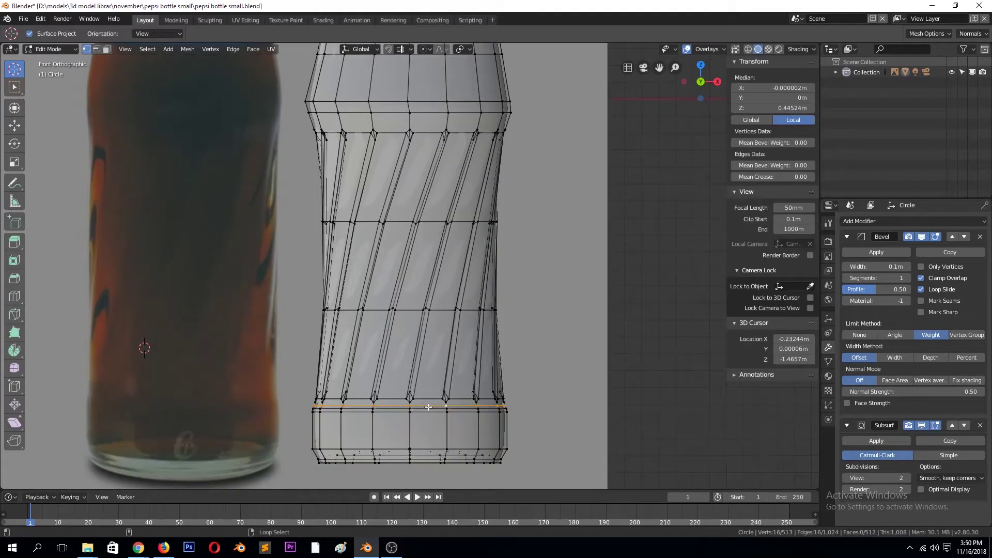
{"action": "key", "text": "x"}
{"action": "left_click", "coordinate": [383, 525]}
{"action": "key", "text": "Tab"}
{"action": "key", "text": "Tab"}
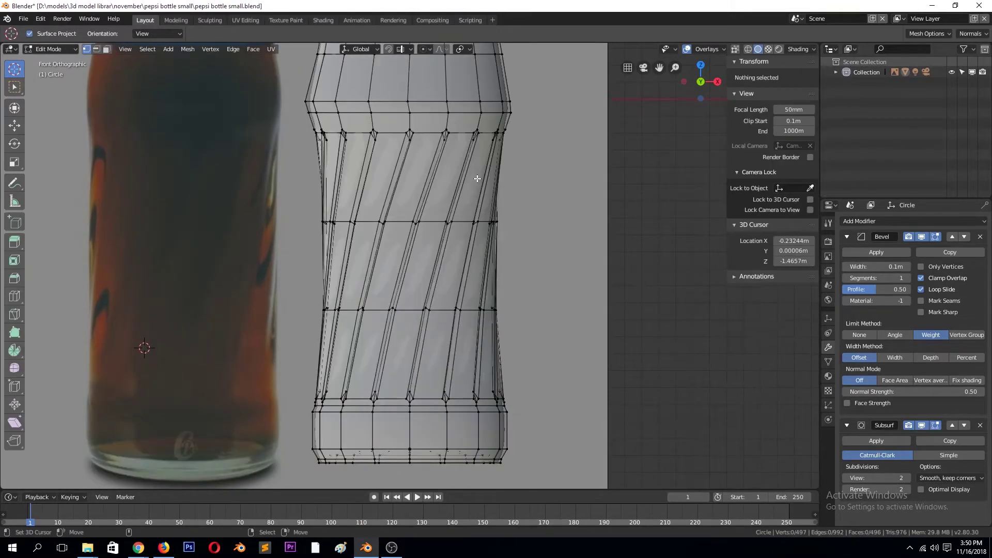
- Move the edge loop below the shoulder down along Z
{"action": "left_click", "coordinate": [467, 110], "text": "alt"}
{"action": "key", "text": "s"}
{"action": "key", "text": "g"}
{"action": "key", "text": "z"}
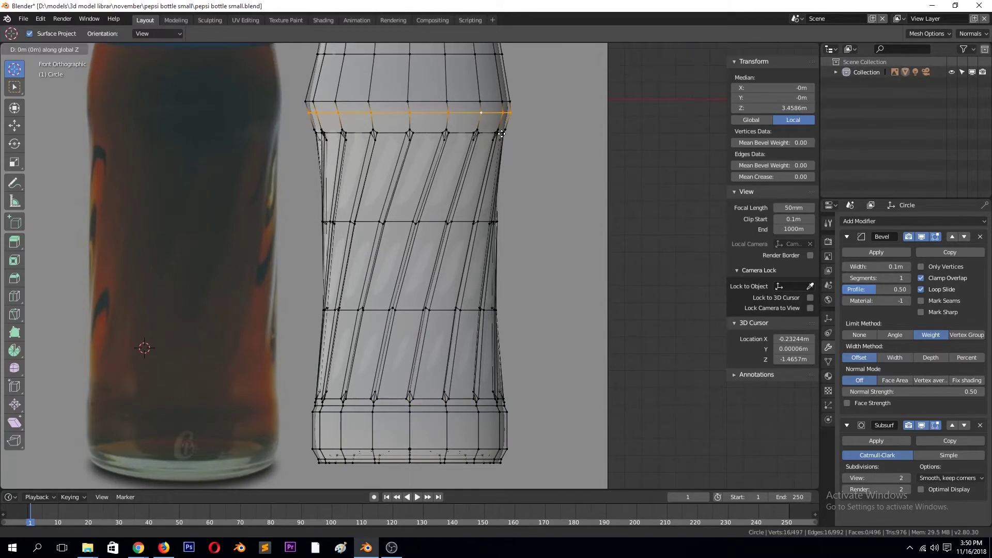
{"action": "left_click", "coordinate": [498, 151]}
{"action": "scroll", "coordinate": [492, 148], "scroll_direction": "down", "scroll_amount": 2}
{"action": "key", "text": "KP_3"}
{"action": "scroll", "coordinate": [488, 155], "scroll_direction": "up", "scroll_amount": 4}
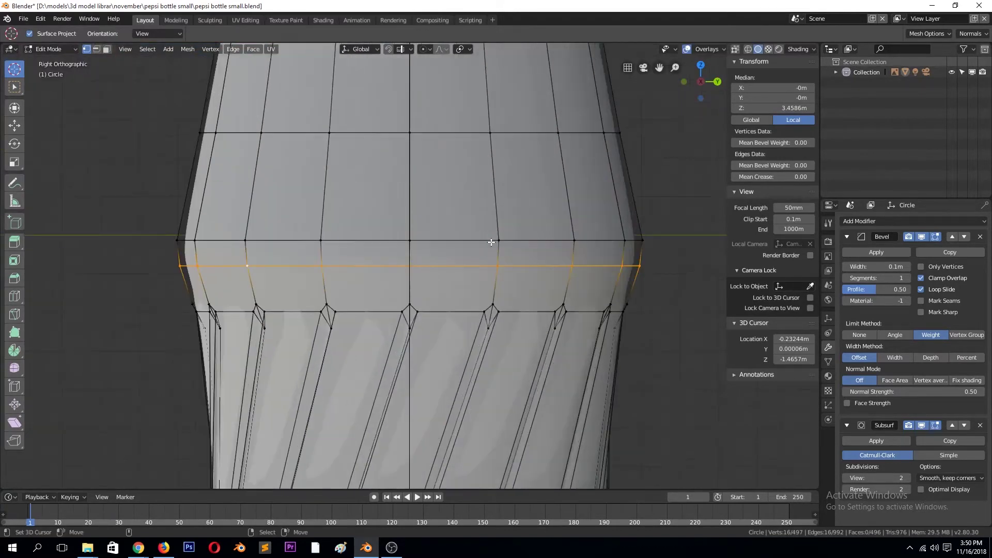
{"action": "key", "text": "g"}
{"action": "key", "text": "z"}
{"action": "key", "text": "g"}
- Scale the upper shoulder loop to 0.8874 and save the file
{"action": "left_click", "coordinate": [497, 259]}
{"action": "left_click", "coordinate": [568, 132], "text": "alt"}
{"action": "key", "text": "s"}
{"action": "left_click", "coordinate": [643, 249]}
{"action": "key", "text": "Tab"}
{"action": "scroll", "coordinate": [507, 320], "scroll_direction": "down", "scroll_amount": 5}
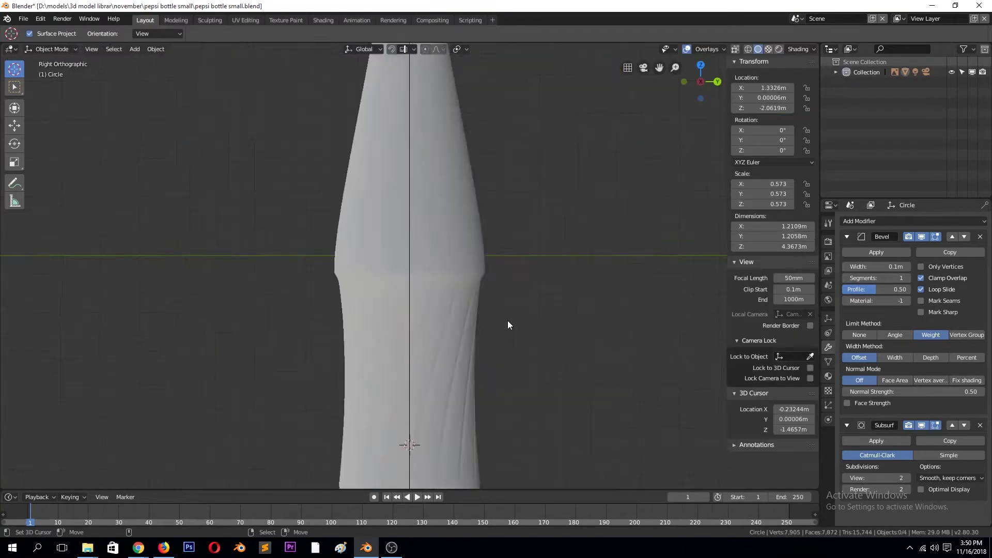
{"action": "scroll", "coordinate": [503, 326], "scroll_direction": "down", "scroll_amount": 2}
{"action": "key", "text": "ctrl+s"}
{"action": "key", "text": "KP_1"}
- Add an edge loop around the bottle's upper body
{"action": "left_click", "coordinate": [455, 302], "text": "alt"}
{"action": "key", "text": "Tab"}
{"action": "key", "text": "ctrl+r"}
{"action": "left_click", "coordinate": [461, 188]}
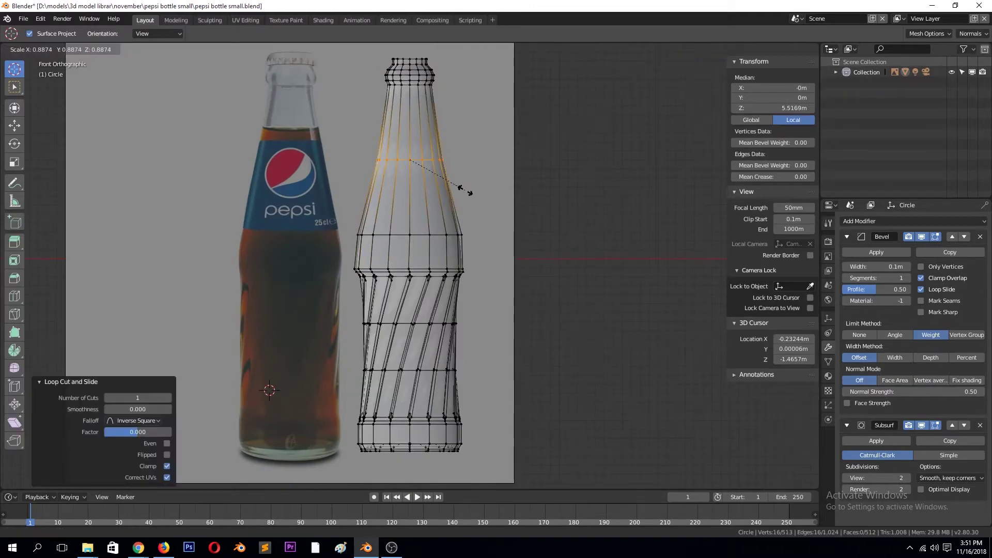
{"action": "key", "text": "Tab"}
{"action": "scroll", "coordinate": [483, 262], "scroll_direction": "down", "scroll_amount": 1}
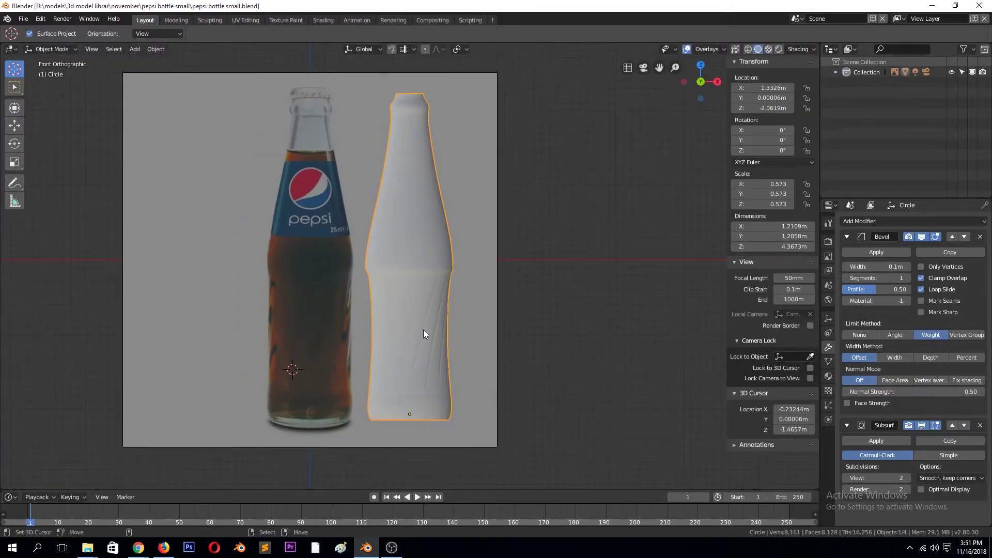
- Select and frame the bottle's top edge loop, cancelling a trial scale
{"action": "key", "text": "Tab"}
{"action": "left_click", "coordinate": [411, 92], "text": "alt"}
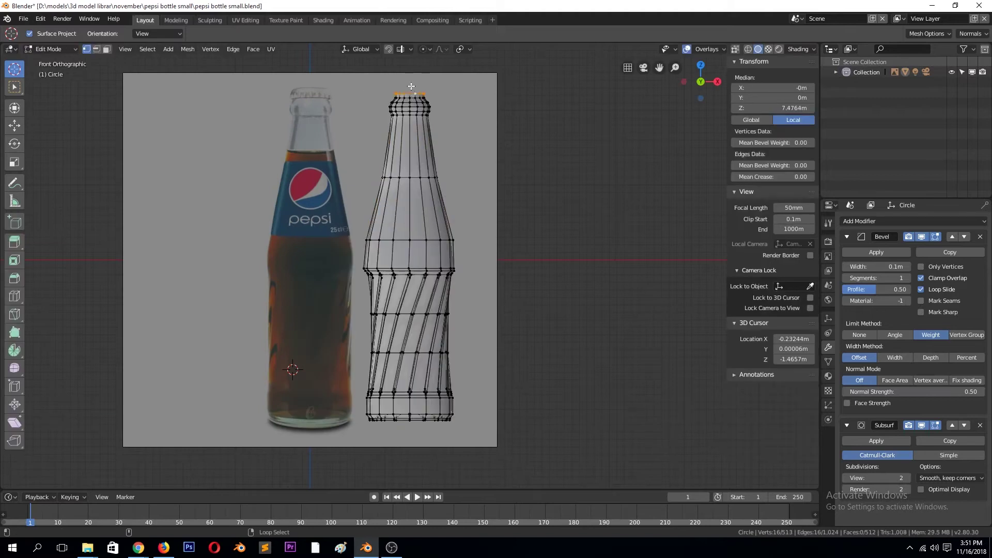
{"action": "key", "text": "KP_Decimal"}
{"action": "scroll", "coordinate": [391, 302], "scroll_direction": "down", "scroll_amount": 6}
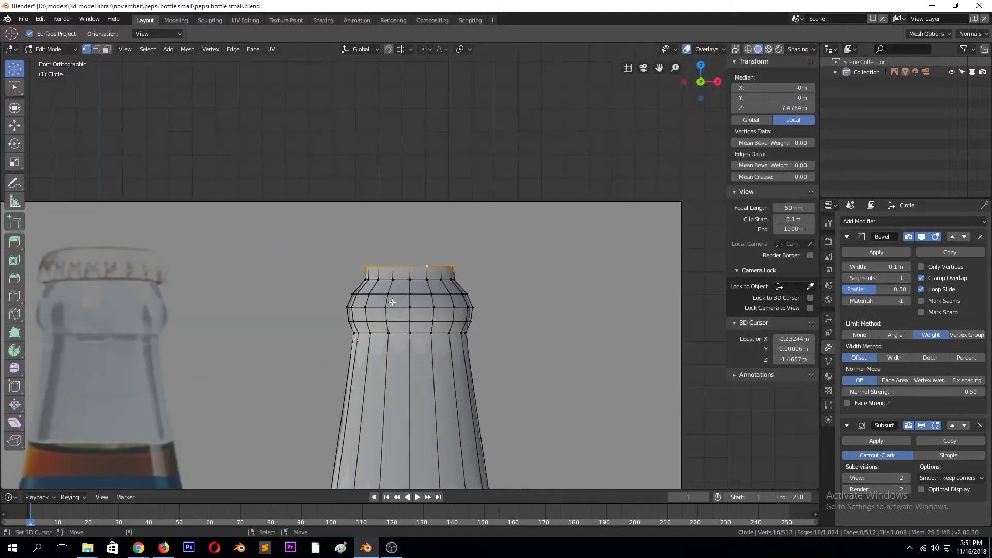
{"action": "key", "text": "s"}
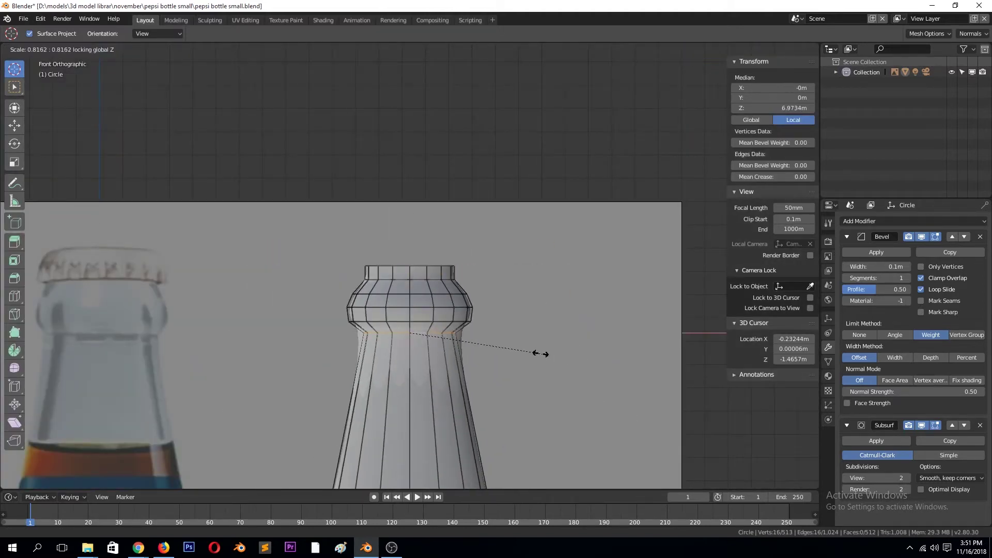
{"action": "key", "text": "Escape"}
{"action": "key", "text": "Tab"}
- Cut a new widened edge loop around the neck and slide it into position
{"action": "scroll", "coordinate": [528, 373], "scroll_direction": "down", "scroll_amount": 2}
{"action": "scroll", "coordinate": [528, 373], "scroll_direction": "down", "scroll_amount": 1}
{"action": "scroll", "coordinate": [527, 370], "scroll_direction": "up", "scroll_amount": 3}
{"action": "key", "text": "Tab"}
{"action": "key", "text": "ctrl+r"}
{"action": "left_click", "coordinate": [467, 362]}
{"action": "left_click", "coordinate": [473, 252]}
{"action": "key", "text": "s"}
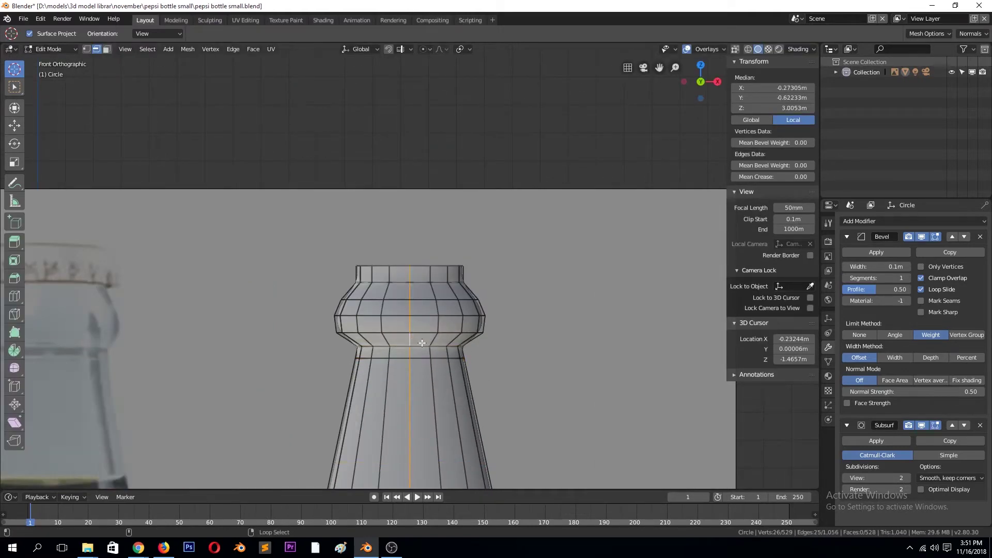
{"action": "left_click", "coordinate": [416, 341]}
{"action": "key", "text": "g"}
{"action": "key", "text": "g"}
{"action": "left_click", "coordinate": [461, 260]}
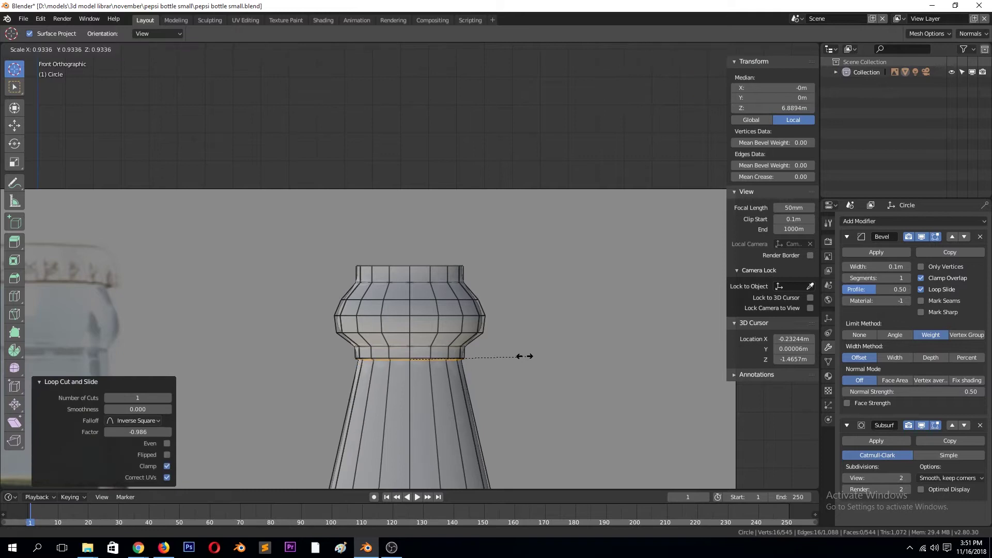
- Toggle between Object and Edit Mode to check the neck shape
{"action": "key", "text": "Tab"}
{"action": "key", "text": "Tab"}
{"action": "key", "text": "g"}
{"action": "key", "text": "g"}
{"action": "key", "text": "Escape"}
{"action": "key", "text": "Tab"}
{"action": "scroll", "coordinate": [472, 392], "scroll_direction": "down", "scroll_amount": 1}
- Raise the top edge loop straight up along Z
{"action": "key", "text": "Tab"}
{"action": "left_click", "coordinate": [450, 275], "text": "alt"}
{"action": "key", "text": "g"}
{"action": "key", "text": "z"}
{"action": "left_click", "coordinate": [451, 273]}
{"action": "key", "text": "Tab"}
{"action": "scroll", "coordinate": [454, 300], "scroll_direction": "down", "scroll_amount": 2}
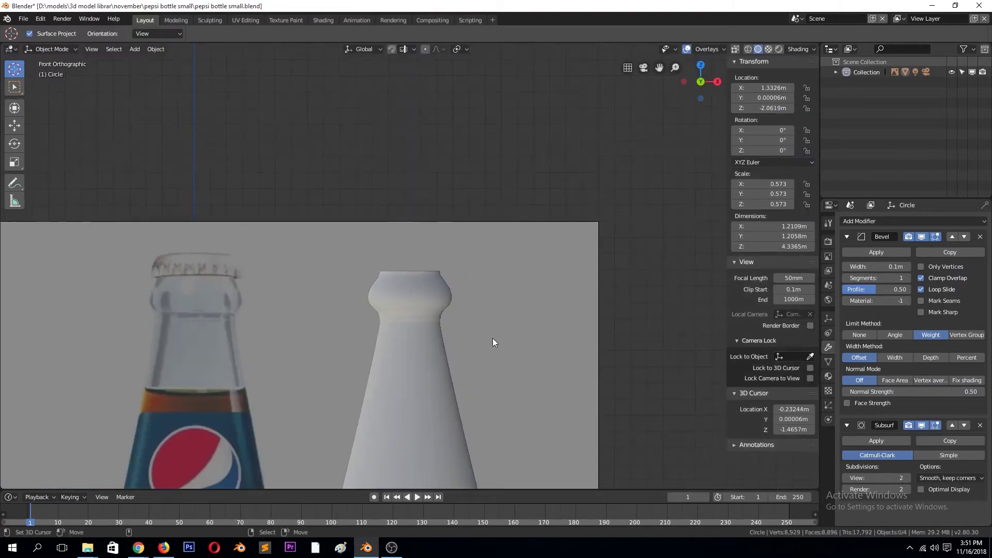
{"action": "scroll", "coordinate": [463, 322], "scroll_direction": "up", "scroll_amount": 1}
{"action": "key", "text": "Tab"}
- With proportional editing on, narrow the neck loop width-only from the top view
{"action": "key", "text": "o"}
{"action": "key", "text": "s"}
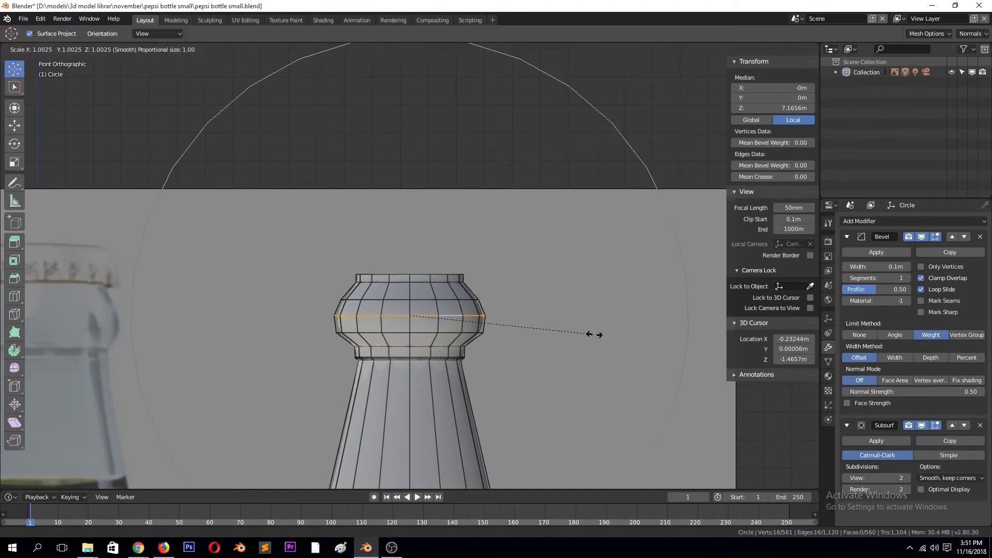
{"action": "key", "text": "Escape"}
{"action": "key", "text": "KP_7"}
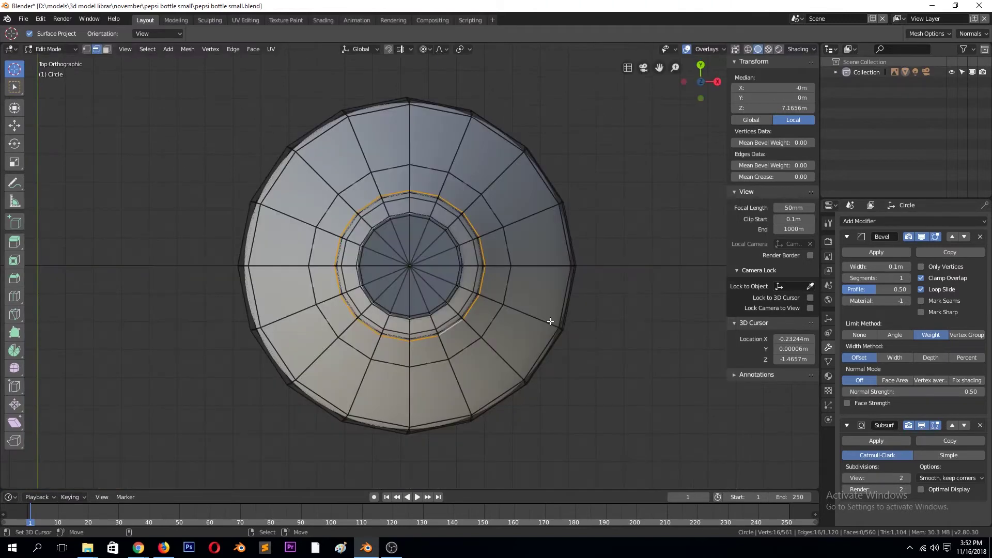
{"action": "key", "text": "s"}
{"action": "key", "text": "shift+z"}
{"action": "left_click", "coordinate": [513, 327]}
- Widen the neck loop width-only in front view and save the file
{"action": "key", "text": "KP_1"}
{"action": "key", "text": "s"}
{"action": "key", "text": "shift+z"}
{"action": "left_click", "coordinate": [519, 340]}
{"action": "key", "text": "Tab"}
{"action": "key", "text": "ctrl+s"}
- Move the bottle back onto the reference photo and switch to wireframe shading
{"action": "left_click", "coordinate": [488, 320]}
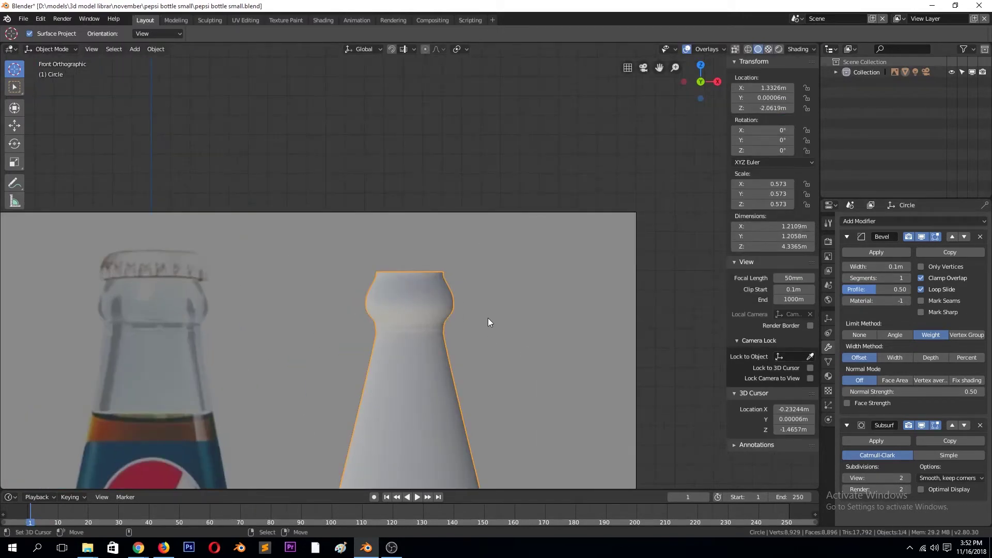
{"action": "key", "text": "g"}
{"action": "key", "text": "x"}
{"action": "left_click", "coordinate": [236, 334]}
{"action": "key", "text": "z"}
{"action": "key", "text": "4"}
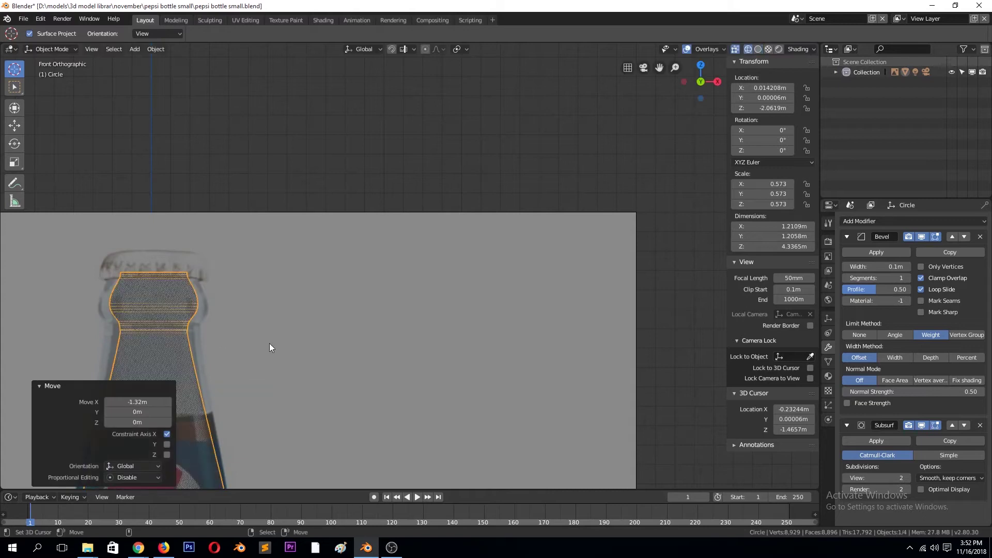
{"action": "key", "text": "Escape"}
{"action": "key", "text": "s"}
{"action": "key", "text": "Escape"}
{"action": "key", "text": "Tab"}
- Scale the neck's top band vertices to 1.1125 with proportional editing off
{"action": "left_click_drag", "start_coordinate": [93, 240], "coordinate": [264, 285]}
{"action": "key", "text": "alt+a"}
{"action": "key", "text": "b"}
{"action": "left_click_drag", "start_coordinate": [77, 261], "coordinate": [333, 332]}
{"action": "key", "text": "s"}
{"action": "key", "text": "o"}
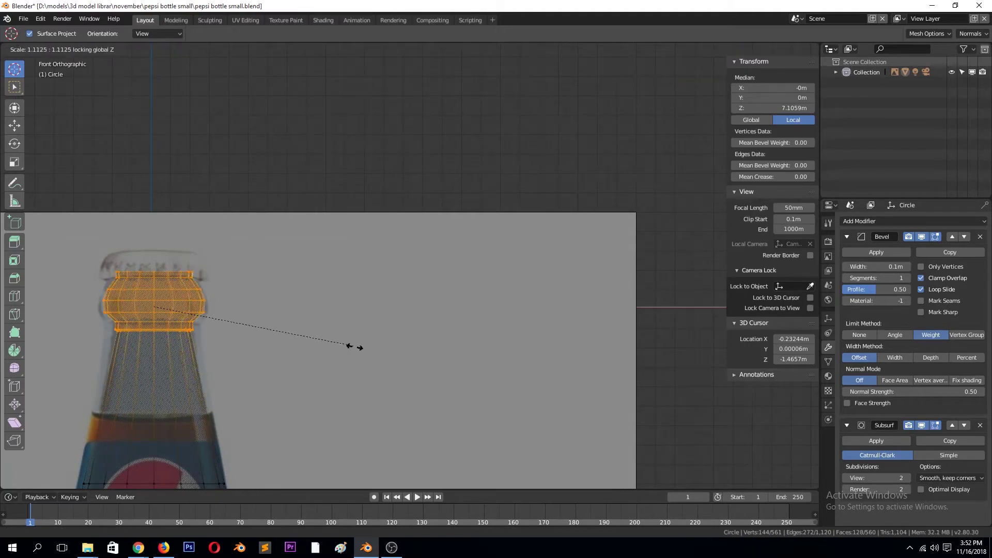
{"action": "left_click", "coordinate": [369, 342]}
- Delete the extra neck edge loops and return to Object Mode
{"action": "key", "text": "x"}
{"action": "left_click", "coordinate": [221, 329]}
{"action": "left_click", "coordinate": [163, 290], "text": "alt"}
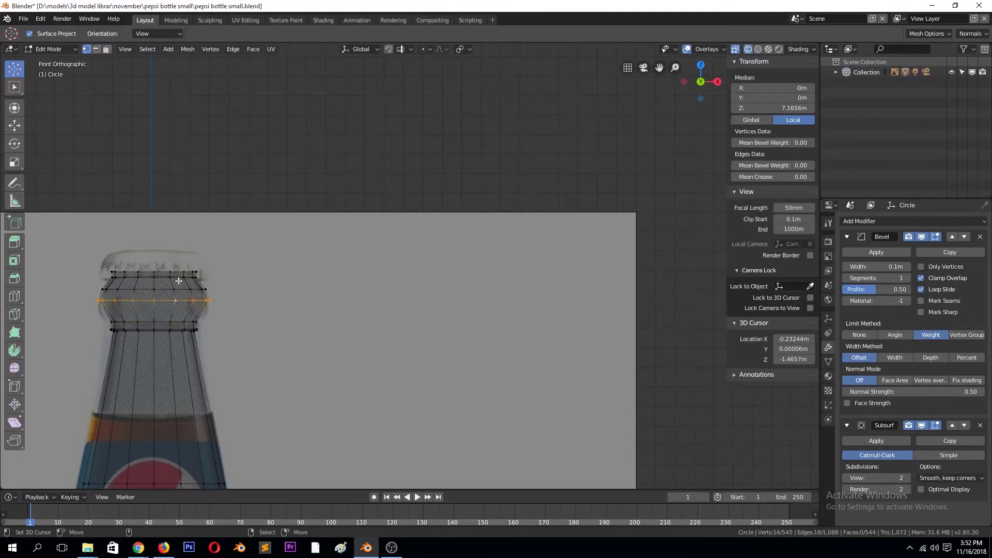
{"action": "key", "text": "Tab"}
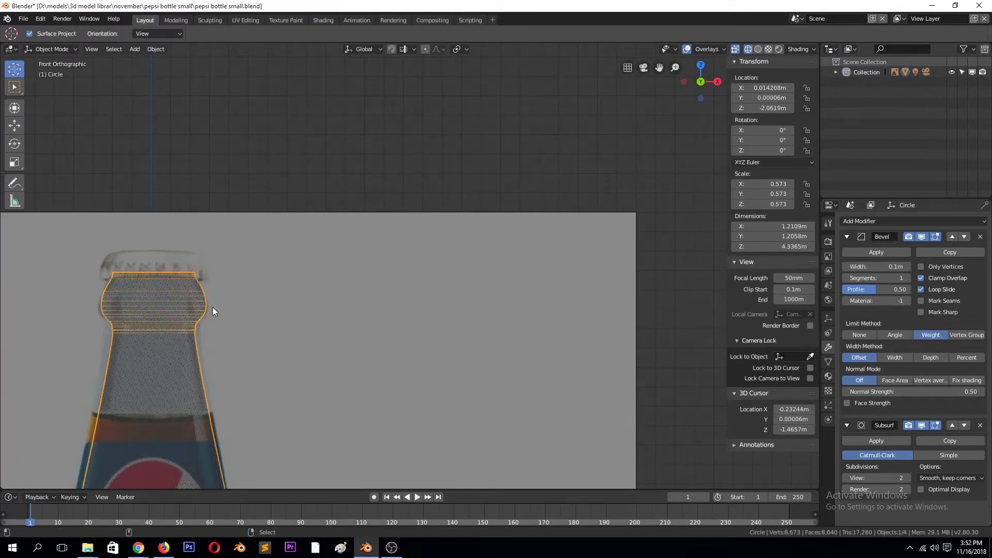
- Add a Solidify modifier with 0.101 m thickness, placed above Subsurf
{"action": "middle_click_drag", "start_coordinate": [146, 276], "coordinate": [217, 238]}
{"action": "left_click", "coordinate": [846, 236]}
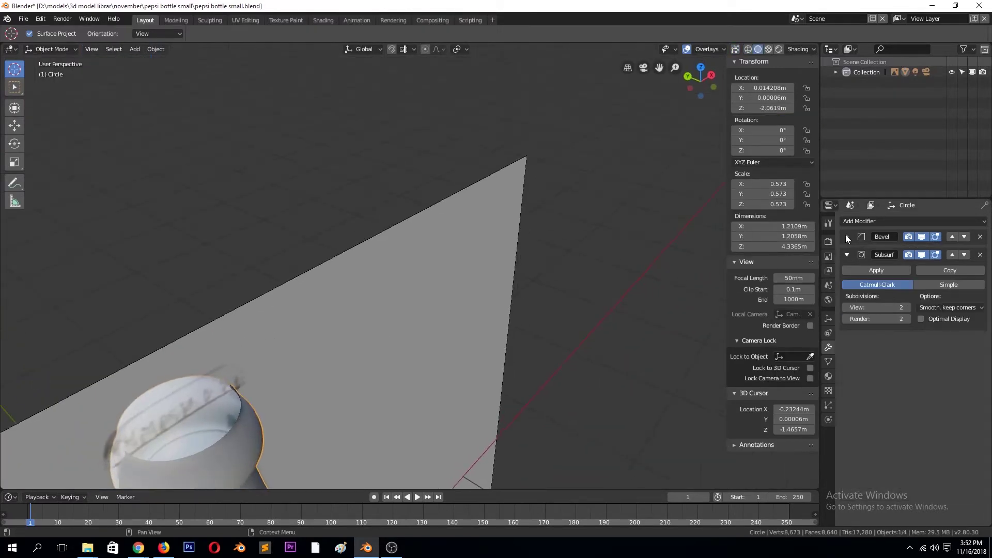
{"action": "left_click", "coordinate": [878, 222]}
{"action": "left_click", "coordinate": [807, 381]}
{"action": "left_click_drag", "start_coordinate": [890, 304], "coordinate": [909, 304]}
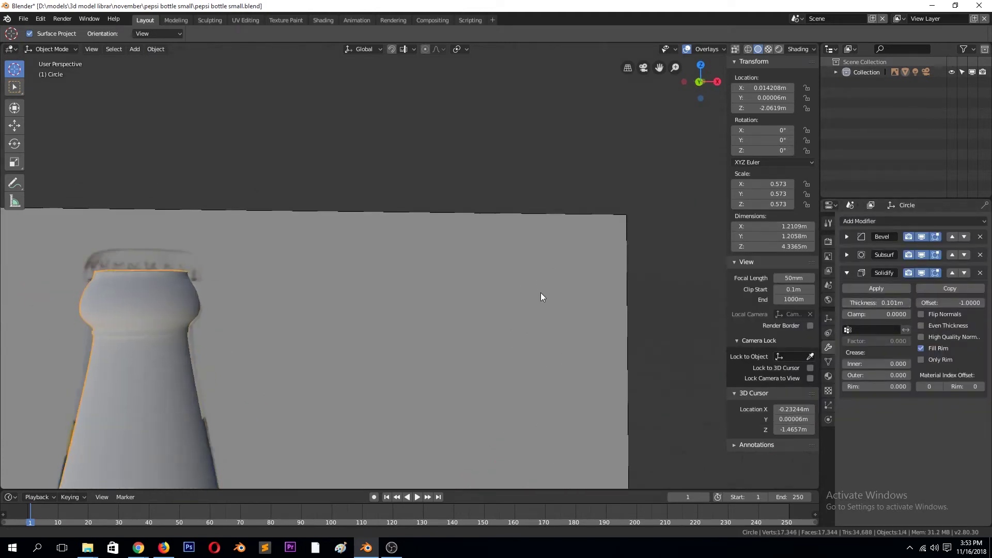
{"action": "left_click", "coordinate": [952, 273]}
- In front view, move the top loop to the top row and shrink it slightly
{"action": "middle_click_drag", "start_coordinate": [413, 289], "coordinate": [447, 299]}
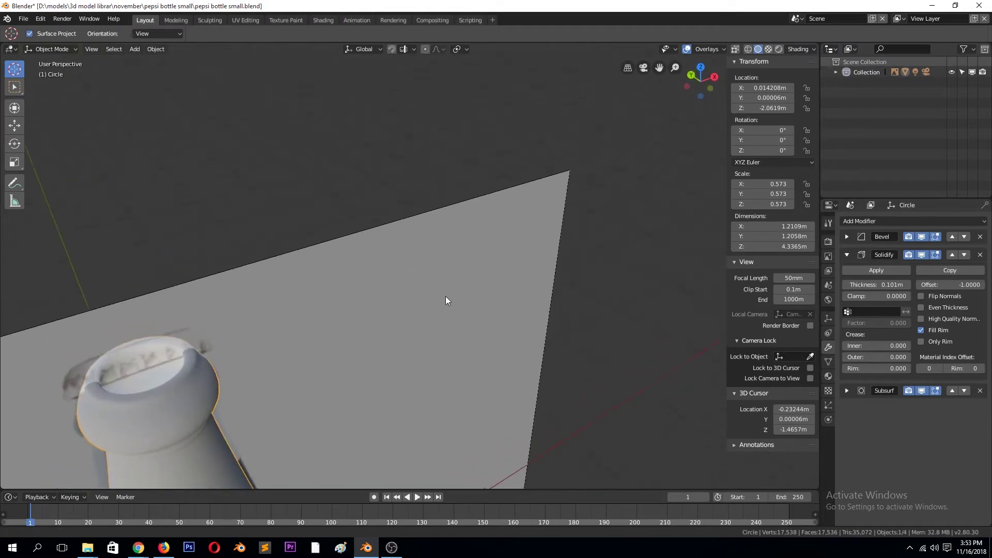
{"action": "key", "text": "KP_1"}
{"action": "key", "text": "Tab"}
{"action": "scroll", "coordinate": [150, 280], "scroll_direction": "up", "scroll_amount": 5}
{"action": "key", "text": "g"}
{"action": "left_click", "coordinate": [361, 265]}
{"action": "key", "text": "s"}
{"action": "left_click", "coordinate": [578, 287]}
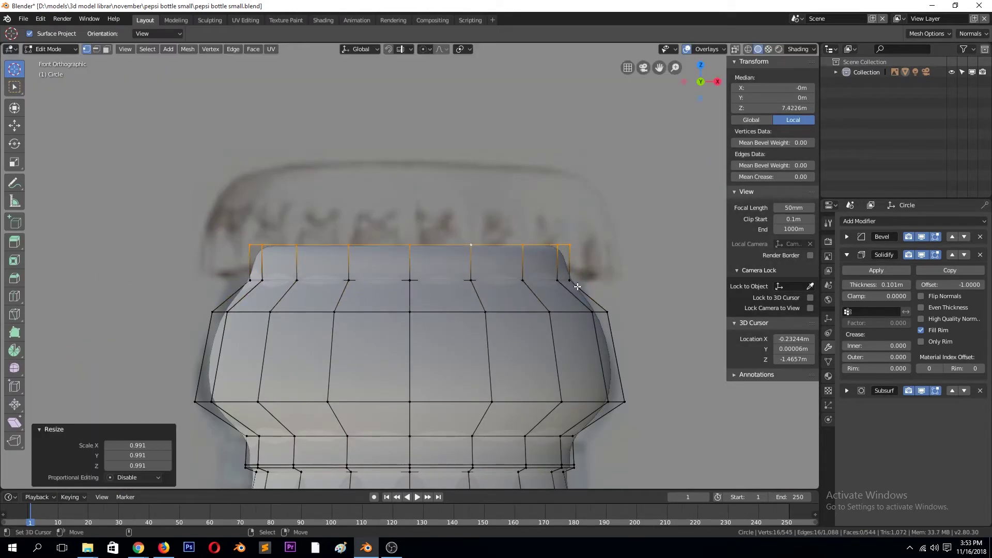
{"action": "key", "text": "Tab"}
- Cut a new edge loop just below the bottle's top
{"action": "key", "text": "Tab"}
{"action": "key", "text": "ctrl+r"}
{"action": "left_click", "coordinate": [483, 289]}
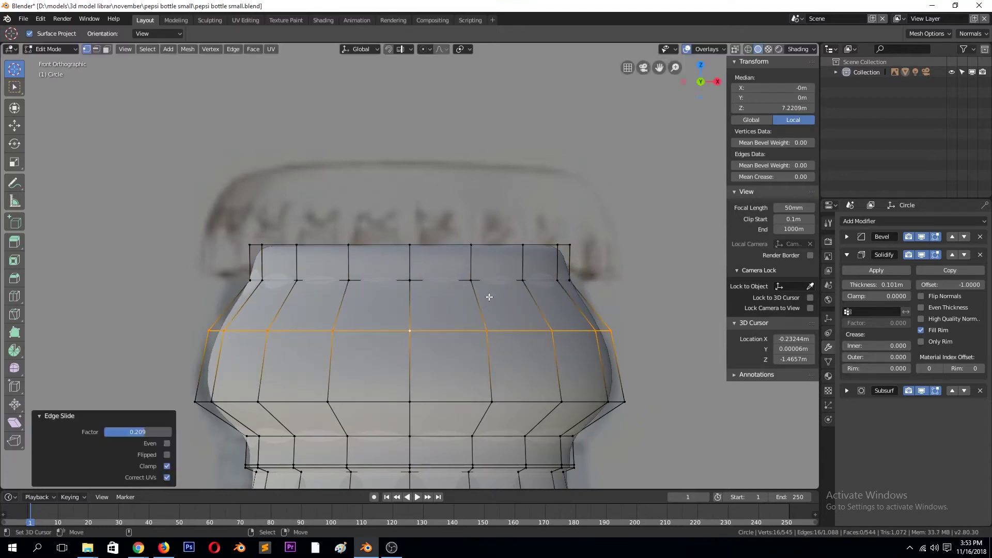
{"action": "key", "text": "Tab"}
{"action": "scroll", "coordinate": [567, 355], "scroll_direction": "down", "scroll_amount": 5}
{"action": "scroll", "coordinate": [512, 339], "scroll_direction": "down", "scroll_amount": 2}
{"action": "left_click", "coordinate": [491, 342]}
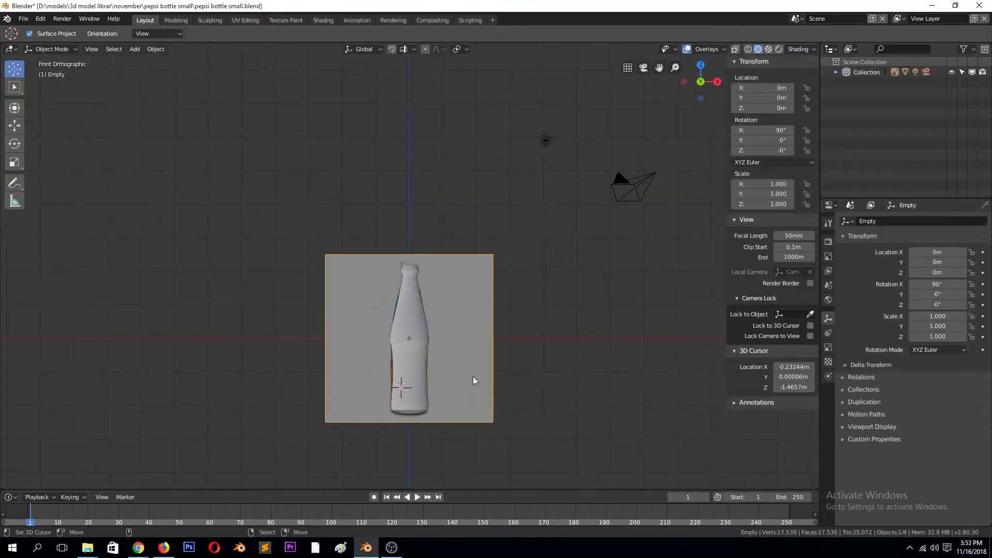
- Move the reference image left of the bottle, deselect, and save the file
{"action": "key", "text": "g"}
{"action": "left_click", "coordinate": [340, 380]}
{"action": "key", "text": "alt+a"}
{"action": "key", "text": "ctrl+s"}
{"action": "scroll", "coordinate": [404, 401], "scroll_direction": "up", "scroll_amount": 2}
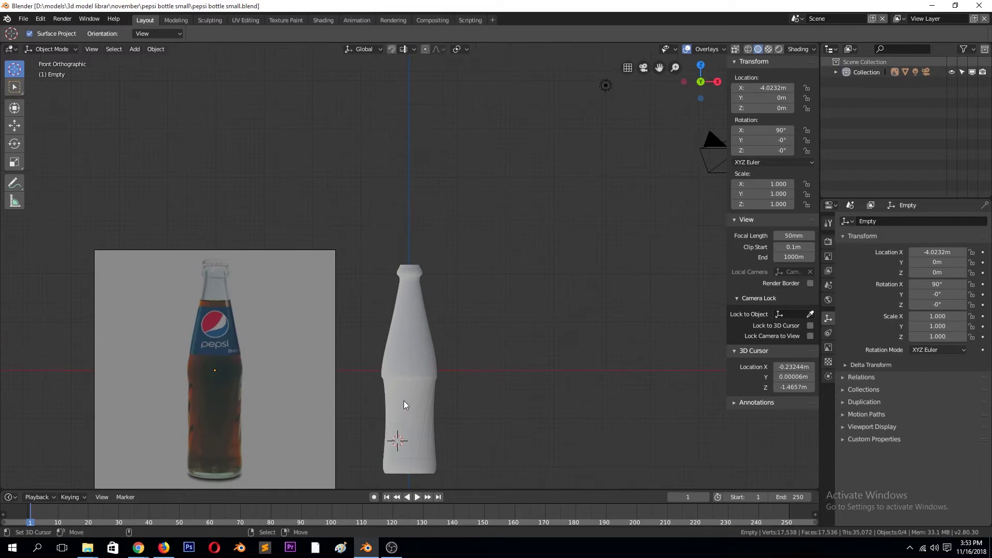
{"action": "left_click", "coordinate": [404, 401]}
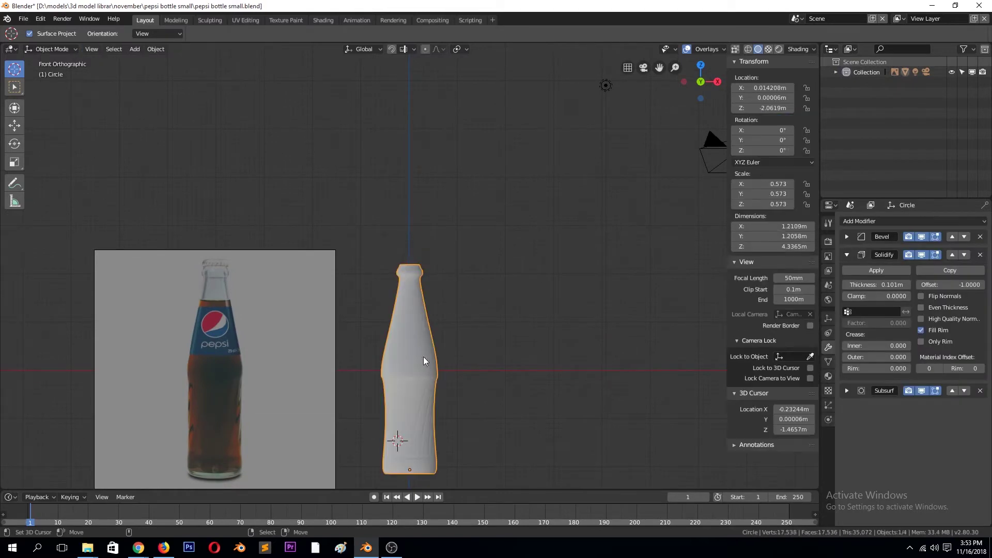
- Inspect the bottle's hollow neck from top view, placing the 3D cursor, then return to front view
{"action": "key", "text": "alt+a"}
{"action": "right_click", "coordinate": [432, 268], "text": "shift"}
{"action": "key", "text": "KP_7"}
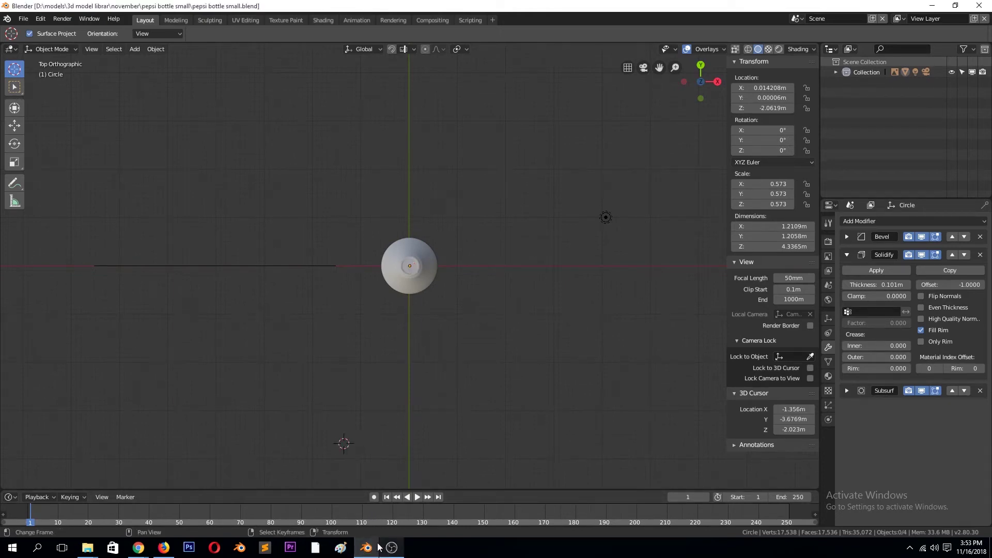
{"action": "left_click", "coordinate": [362, 467]}
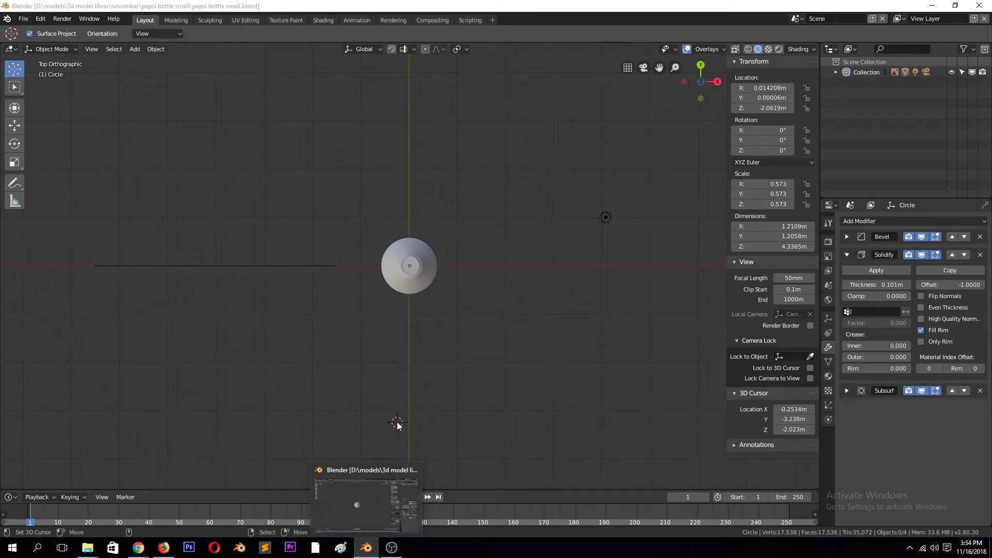
{"action": "key", "text": "KP_1"}
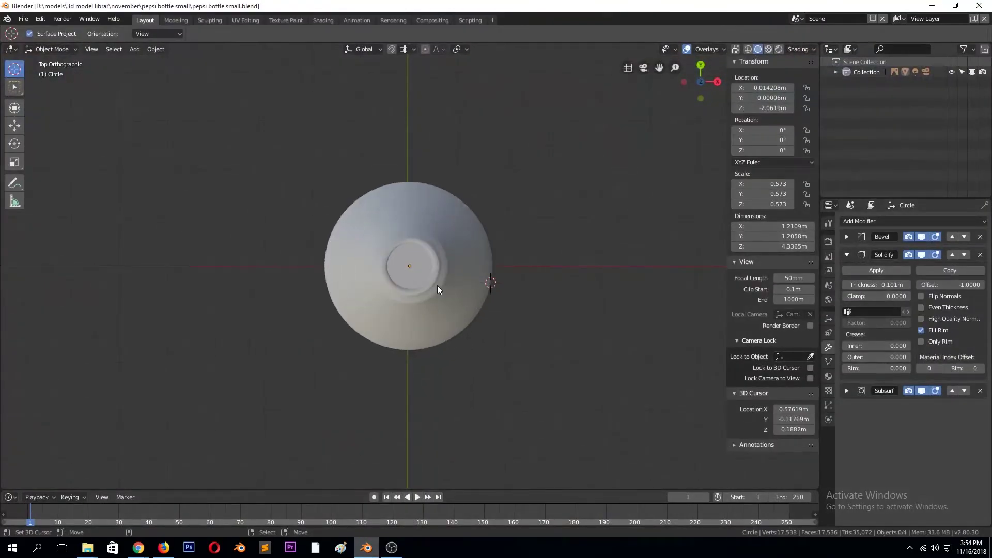
{"action": "left_click", "coordinate": [392, 548]}
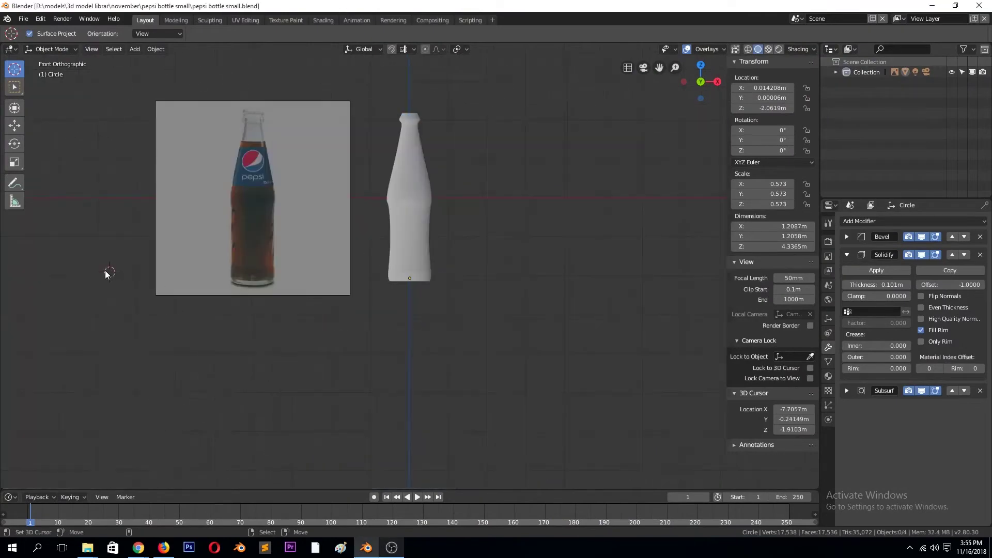
{"action": "left_click", "coordinate": [23, 18]}
- Open coca cola bottle.blend from the coca cola bottle folder and select its cap
{"action": "left_click", "coordinate": [75, 45]}
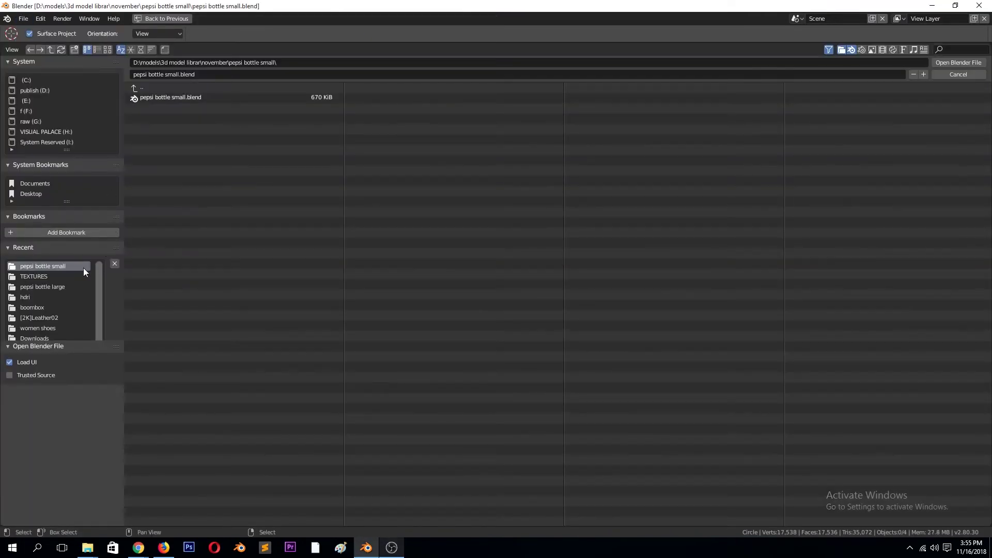
{"action": "left_click", "coordinate": [152, 87]}
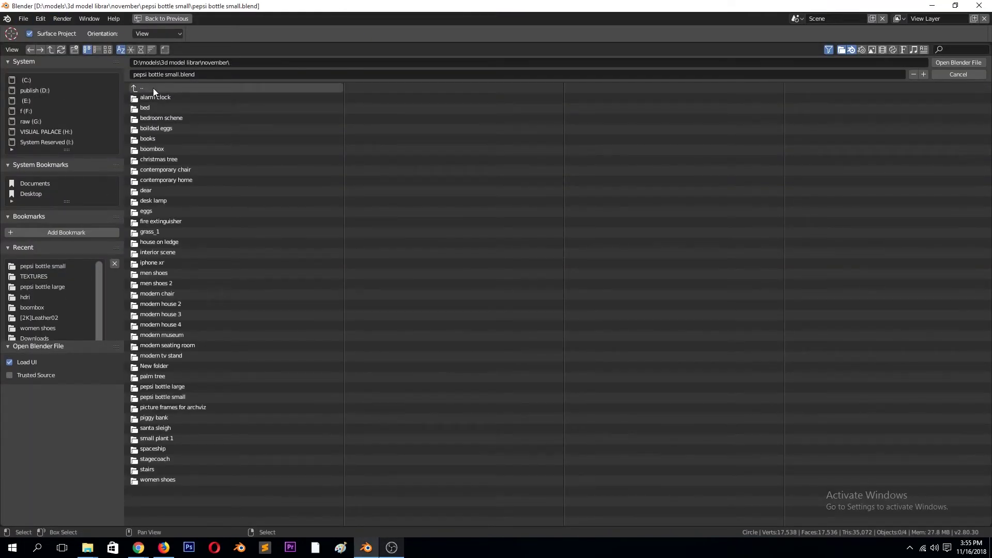
{"action": "left_click", "coordinate": [153, 88]}
{"action": "left_click", "coordinate": [162, 129]}
{"action": "double_click", "coordinate": [174, 97]}
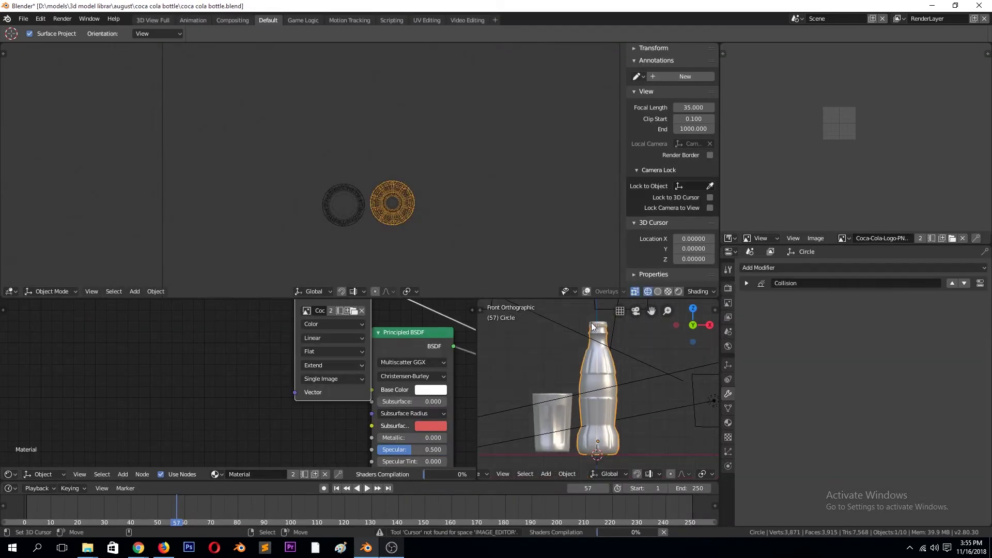
{"action": "left_click", "coordinate": [555, 339]}
- Reopen pepsi bottle small.blend and paste the cap into the scene
{"action": "left_click", "coordinate": [23, 19]}
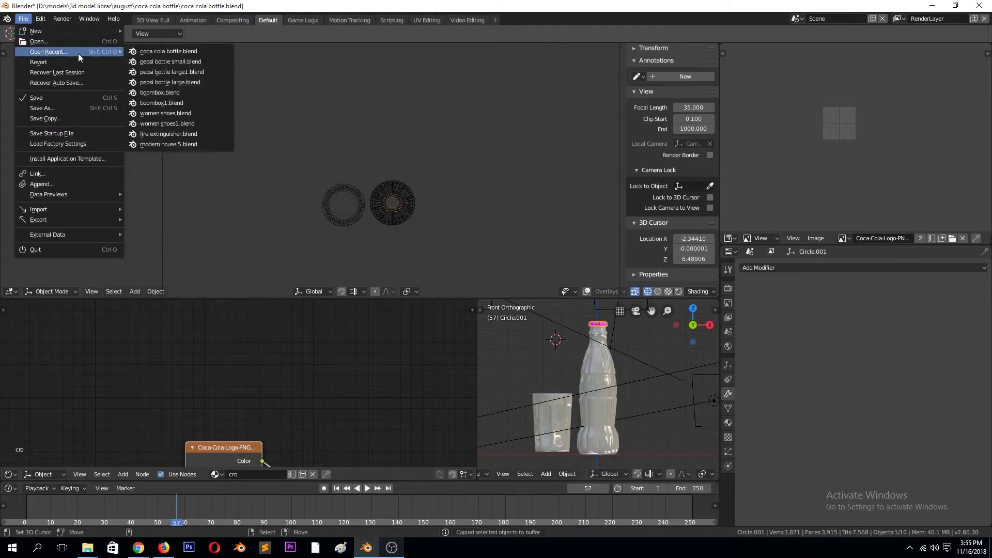
{"action": "left_click", "coordinate": [142, 63]}
{"action": "key", "text": "ctrl+v"}
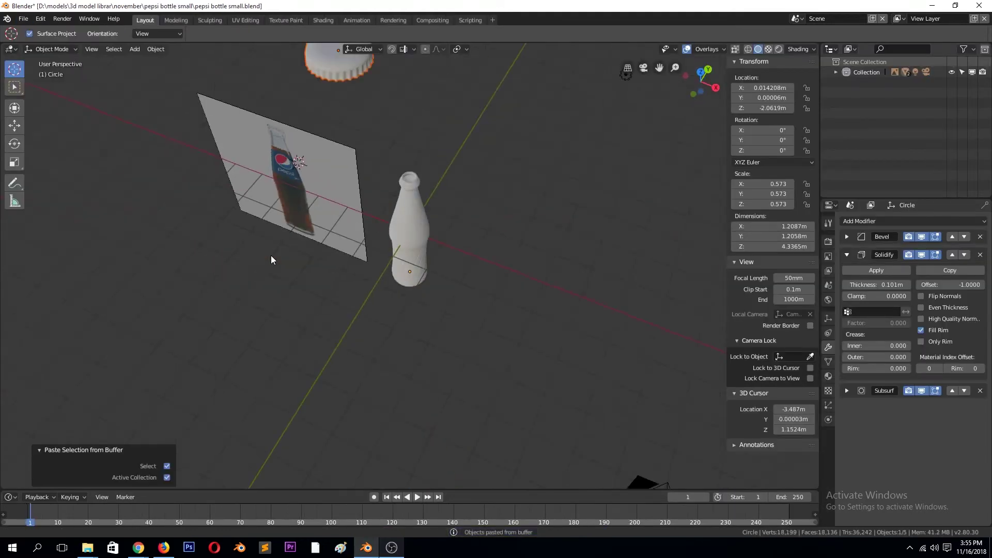
- Move the pasted cap onto the bottle neck, shrink it to fit, and add level-2 subdivision
{"action": "scroll", "coordinate": [319, 209], "scroll_direction": "down", "scroll_amount": 3}
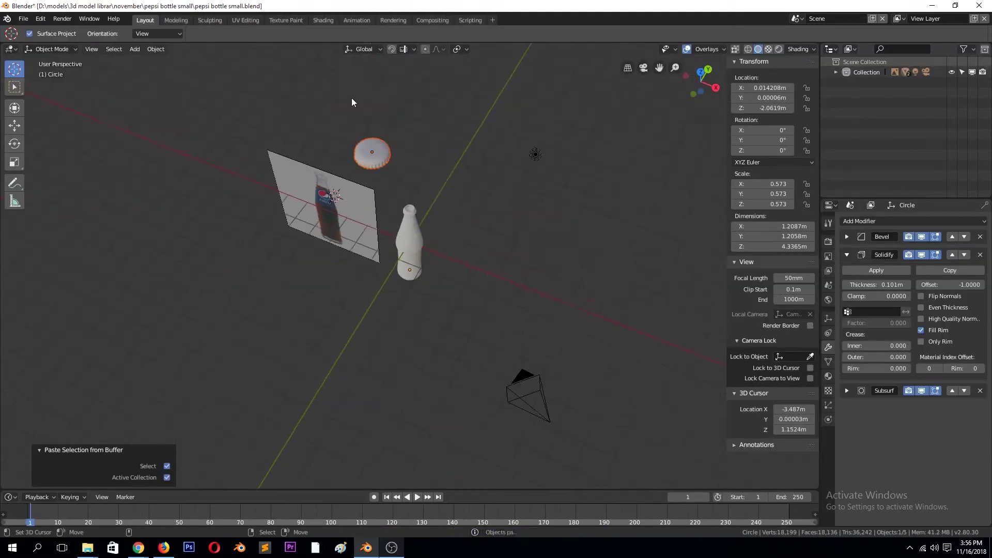
{"action": "left_click", "coordinate": [373, 143]}
{"action": "key", "text": "KP_1"}
{"action": "key", "text": "g"}
{"action": "left_click", "coordinate": [395, 209]}
{"action": "key", "text": "KP_Decimal"}
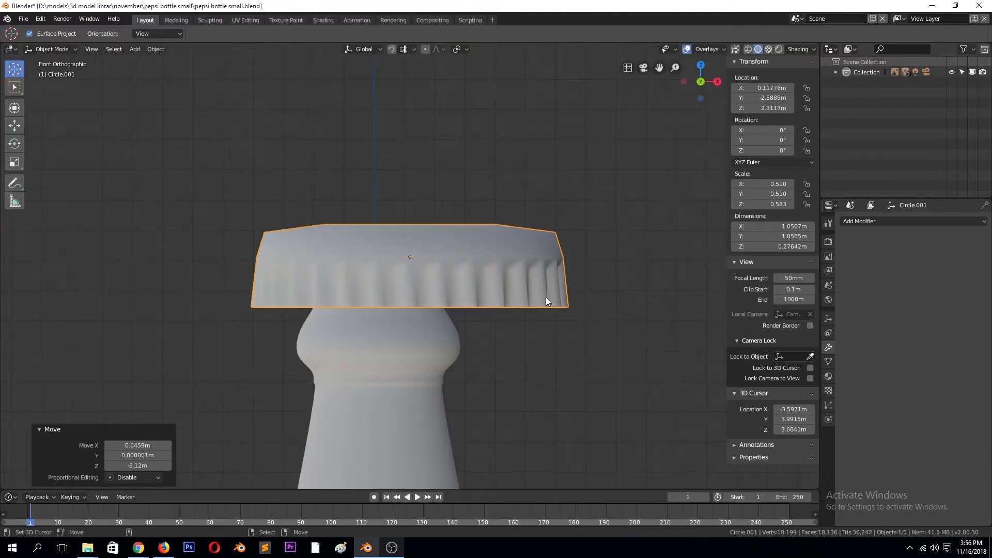
{"action": "key", "text": "g"}
{"action": "key", "text": "Return"}
{"action": "key", "text": "s"}
{"action": "left_click", "coordinate": [454, 307]}
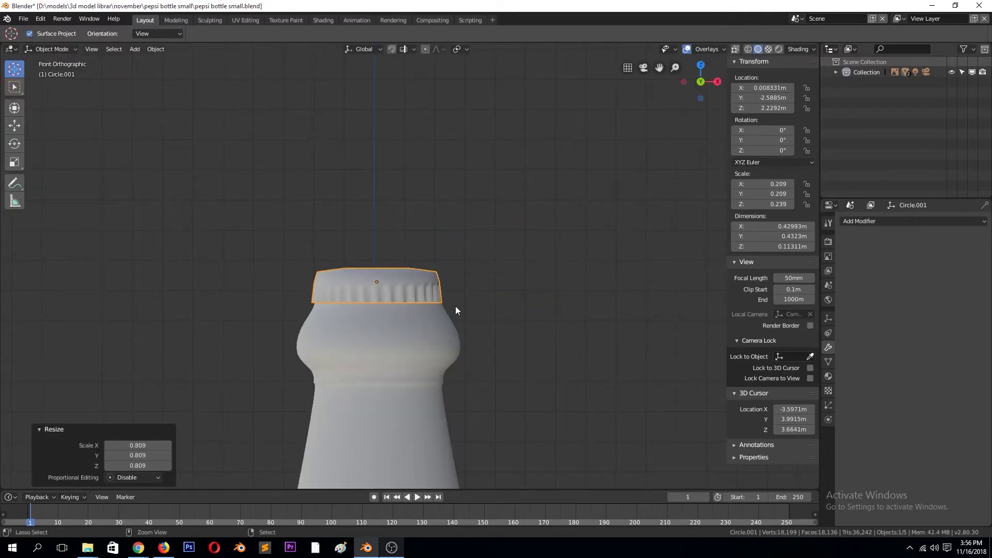
{"action": "key", "text": "ctrl+2"}
- Center the cap over the bottle from the top view and set its height on the neck
{"action": "key", "text": "KP_7"}
{"action": "key", "text": "g"}
{"action": "key", "text": "y"}
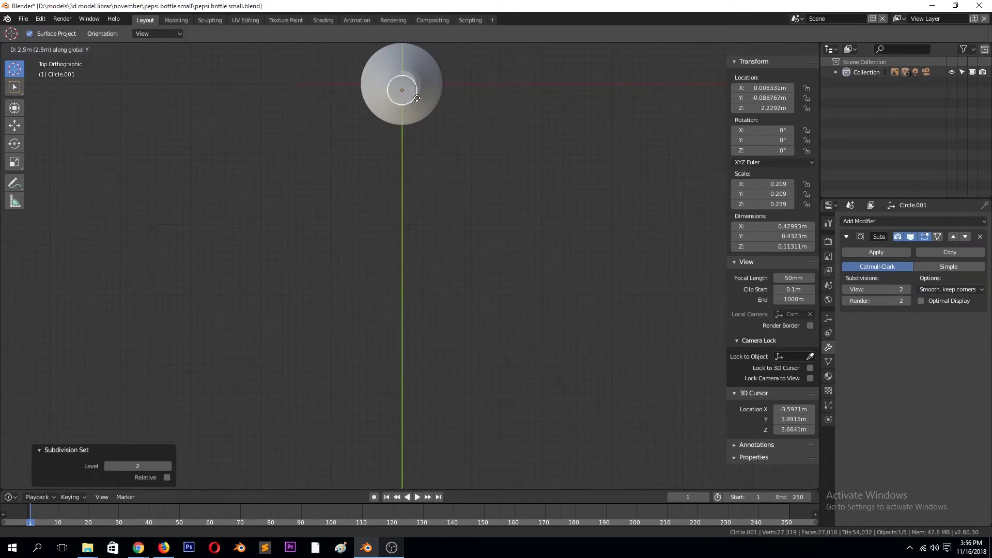
{"action": "left_click", "coordinate": [424, 92]}
{"action": "key", "text": "KP_Decimal"}
{"action": "key", "text": "KP_1"}
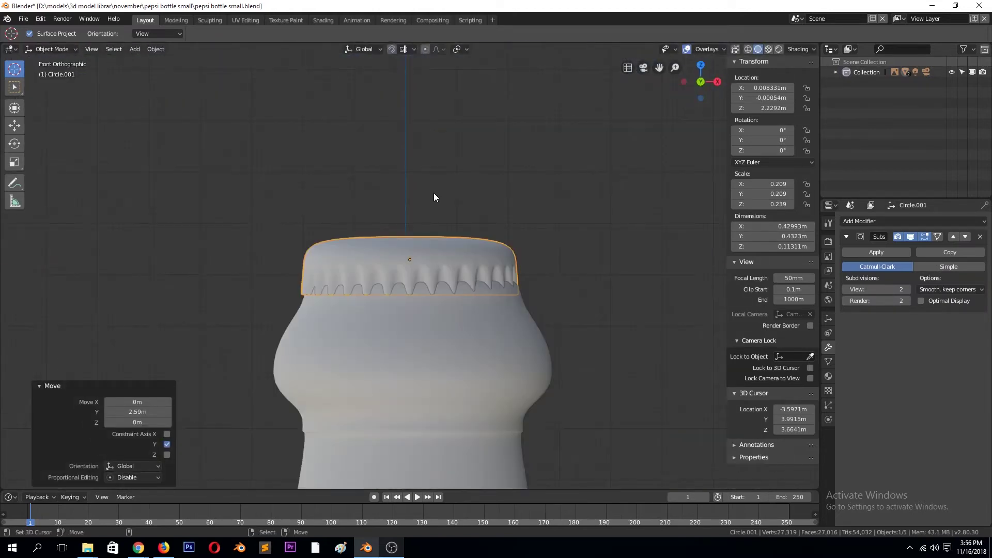
{"action": "middle_click_drag", "start_coordinate": [442, 185], "coordinate": [452, 179]}
{"action": "key", "text": "g"}
{"action": "key", "text": "z"}
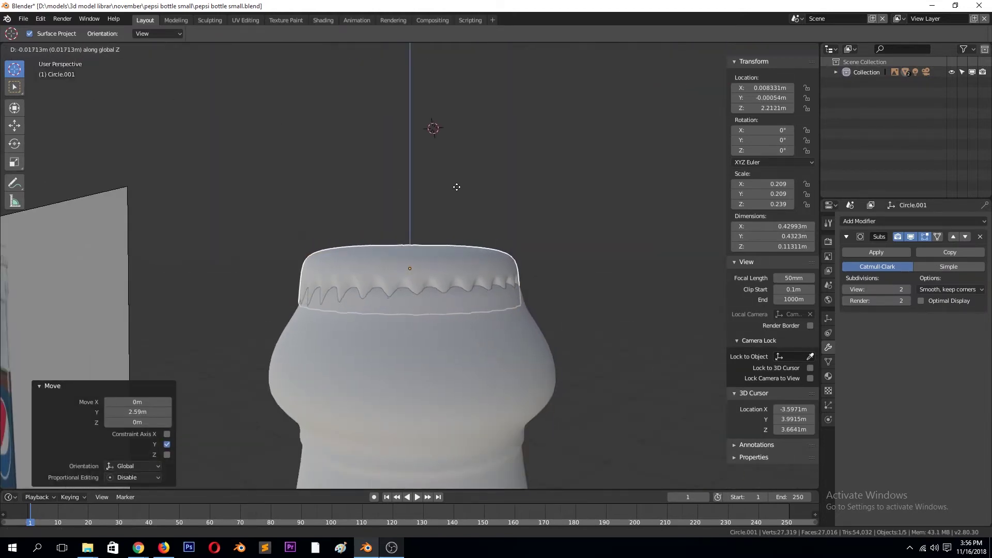
{"action": "key", "text": "KP_1"}
{"action": "key", "text": "z"}
{"action": "key", "text": "z"}
{"action": "left_click", "coordinate": [479, 255]}
{"action": "key", "text": "g"}
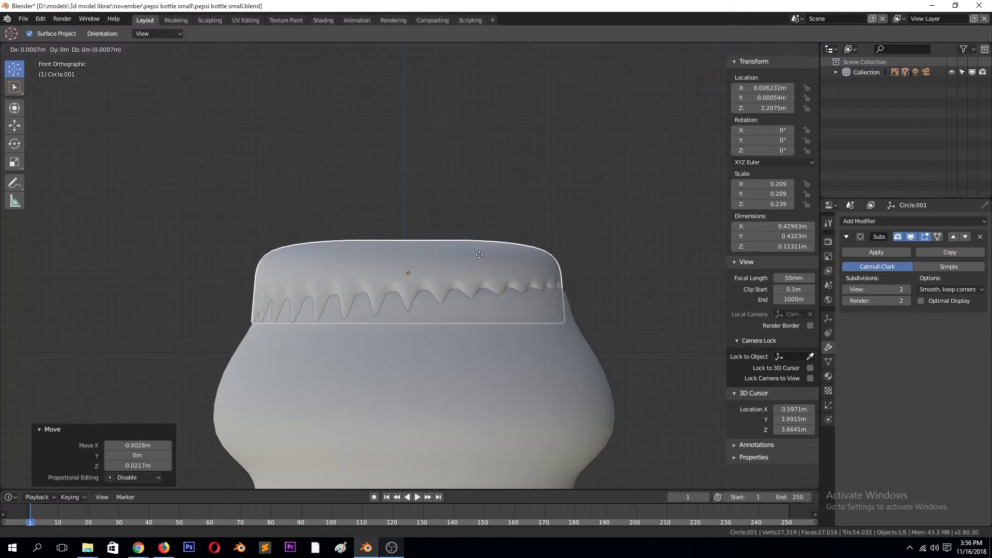
{"action": "left_click", "coordinate": [479, 254]}
- In wireframe Edit Mode, box-select the cap's bottom ring and scale it outward with proportional editing
{"action": "key", "text": "Tab"}
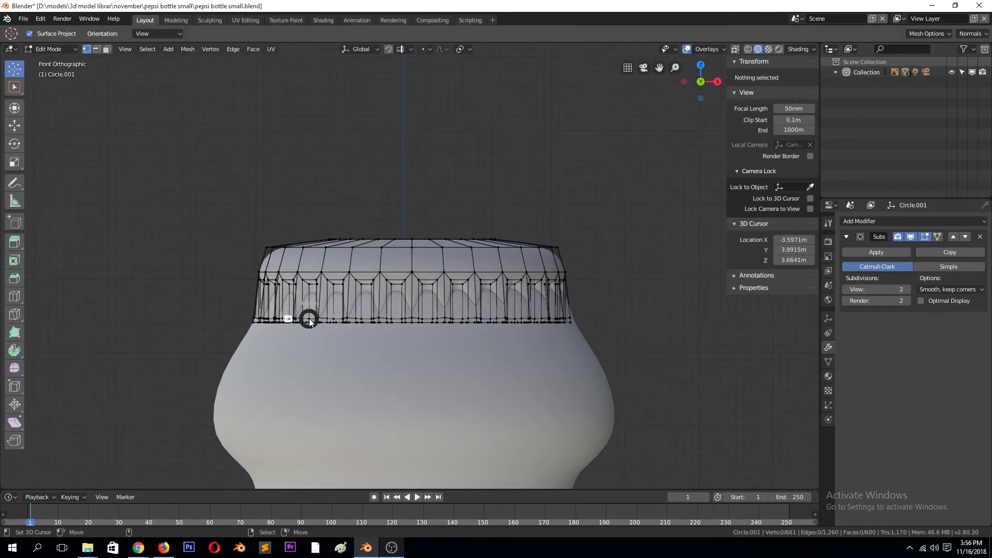
{"action": "key", "text": "shift+z"}
{"action": "left_click_drag", "start_coordinate": [222, 285], "coordinate": [542, 342]}
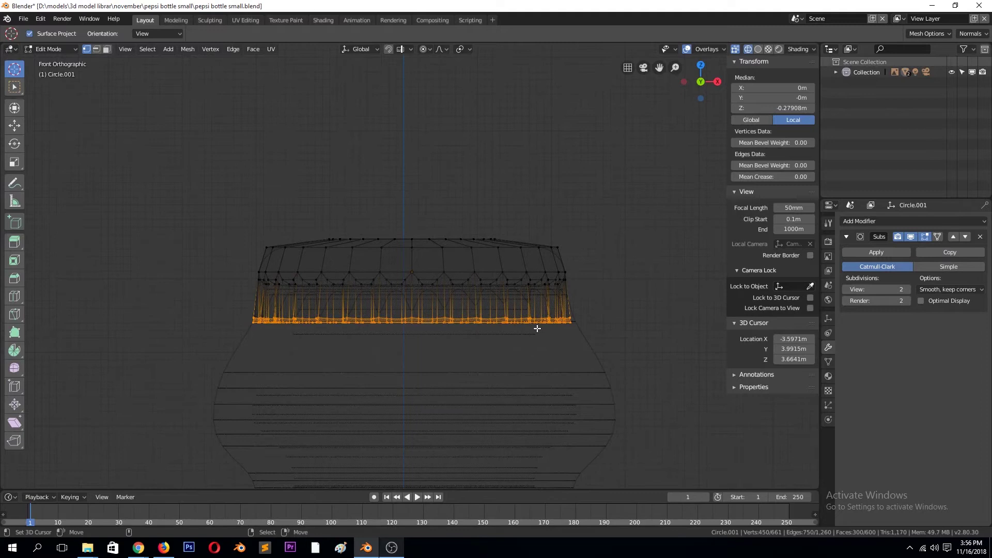
{"action": "key", "text": "s"}
{"action": "scroll", "coordinate": [540, 336], "scroll_direction": "up", "scroll_amount": 3}
{"action": "left_click", "coordinate": [577, 346]}
{"action": "key", "text": "Tab"}
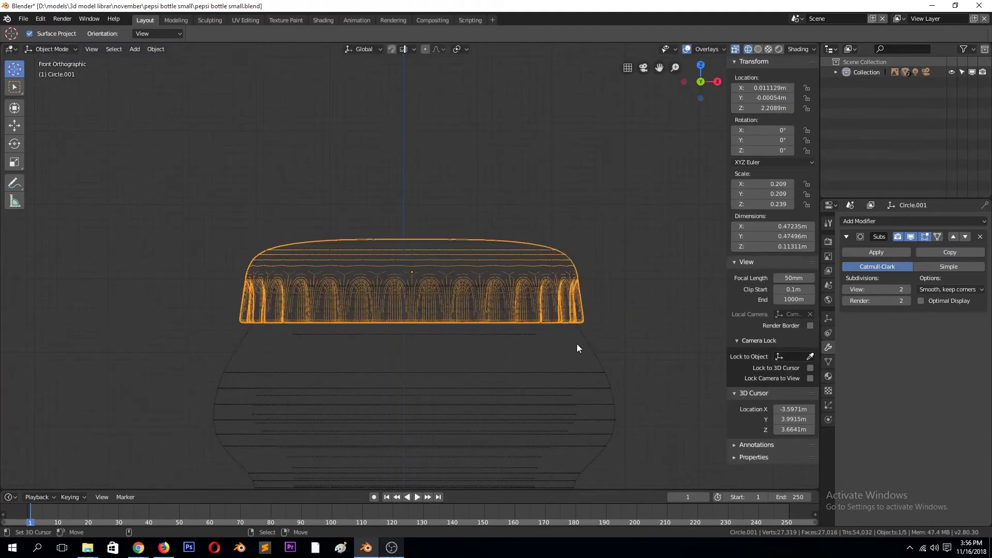
{"action": "key", "text": "shift+z"}
- Preview the capped bottle in Material Preview, then select the bottle body in front view
{"action": "scroll", "coordinate": [657, 345], "scroll_direction": "down", "scroll_amount": 3}
{"action": "middle_click_drag", "start_coordinate": [620, 320], "coordinate": [488, 377]}
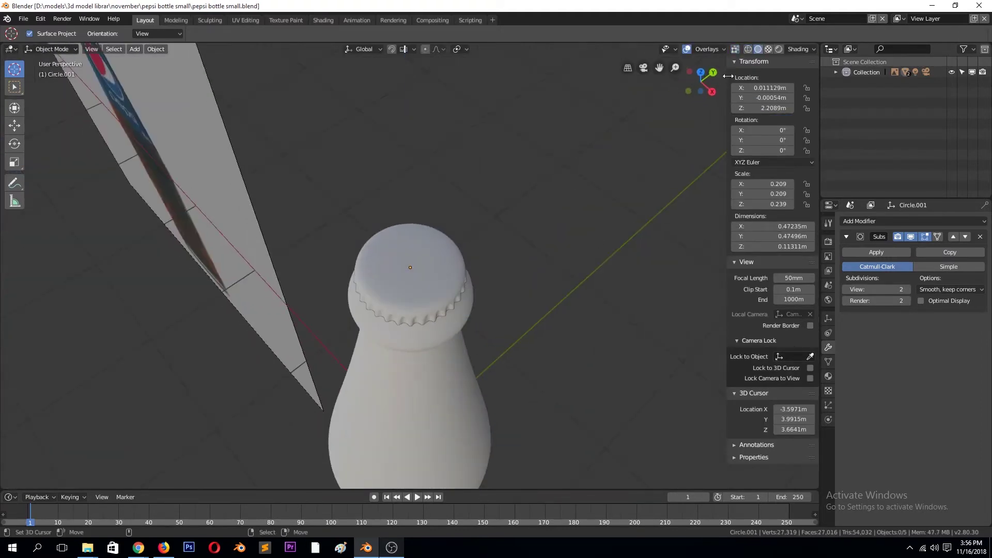
{"action": "left_click", "coordinate": [768, 48]}
{"action": "mouse_move", "coordinate": [495, 217]}
{"action": "middle_mouse_down"}
{"action": "mouse_move", "coordinate": [470, 235]}
{"action": "mouse_move", "coordinate": [454, 316]}
{"action": "middle_mouse_up"}
{"action": "left_click", "coordinate": [433, 306]}
{"action": "key", "text": "KP_1"}
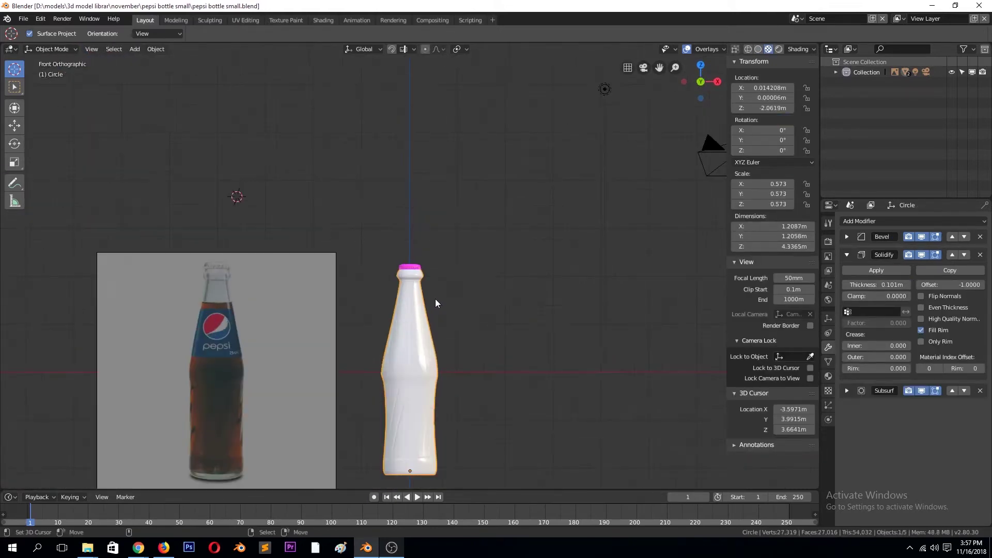
- Mark the label band's top and bottom edge loops as UV seams
{"action": "key", "text": "Tab"}
{"action": "scroll", "coordinate": [411, 335], "scroll_direction": "up", "scroll_amount": 2}
{"action": "key", "text": "alt+a"}
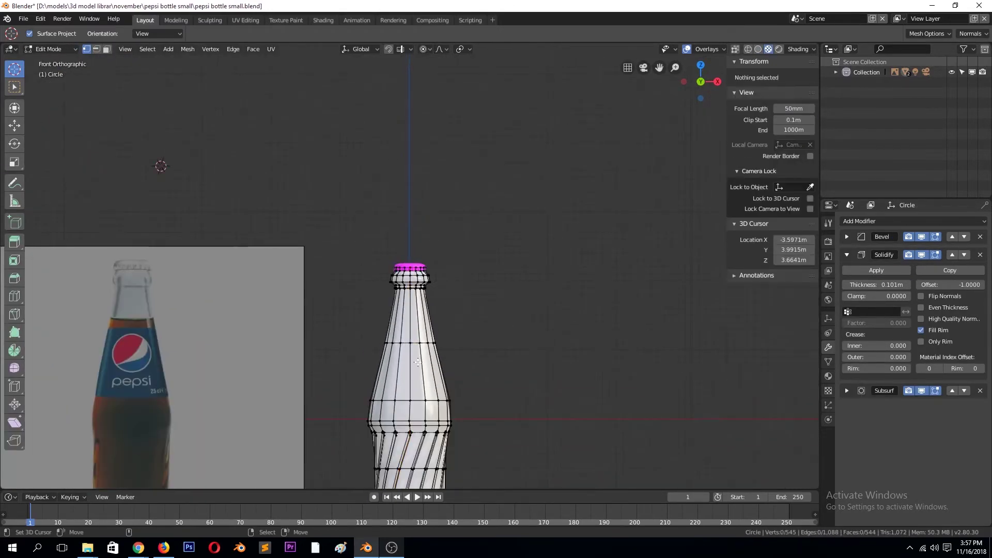
{"action": "left_click", "coordinate": [418, 341], "text": "alt"}
{"action": "left_click", "coordinate": [420, 376], "text": "alt+shift"}
{"action": "left_click", "coordinate": [423, 398], "text": "alt+shift"}
{"action": "key", "text": "ctrl+e"}
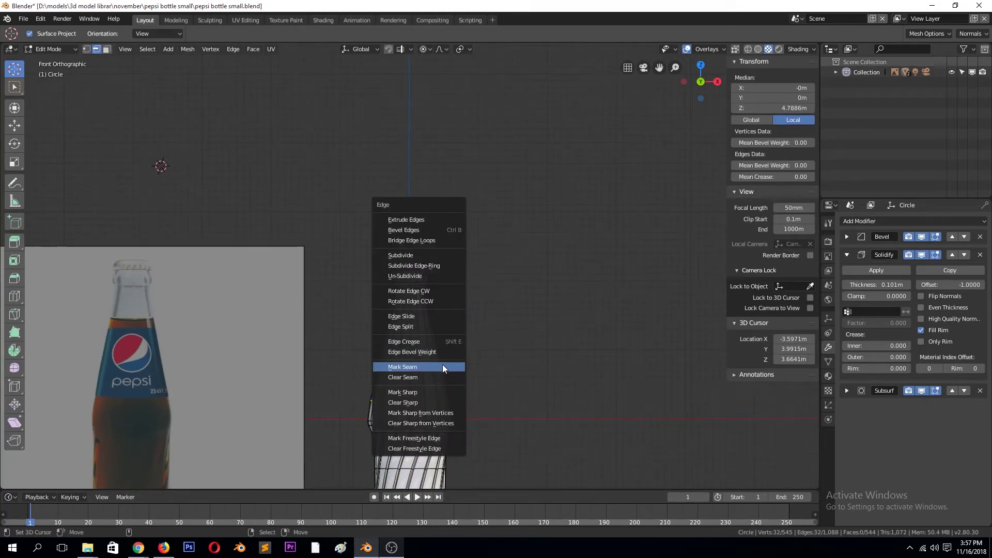
{"action": "left_click", "coordinate": [439, 366]}
- Return the bottle to Object Mode and save the blend file
{"action": "key", "text": "ctrl+e"}
{"action": "key", "text": "Escape"}
{"action": "key", "text": "Tab"}
{"action": "key", "text": "ctrl+s"}
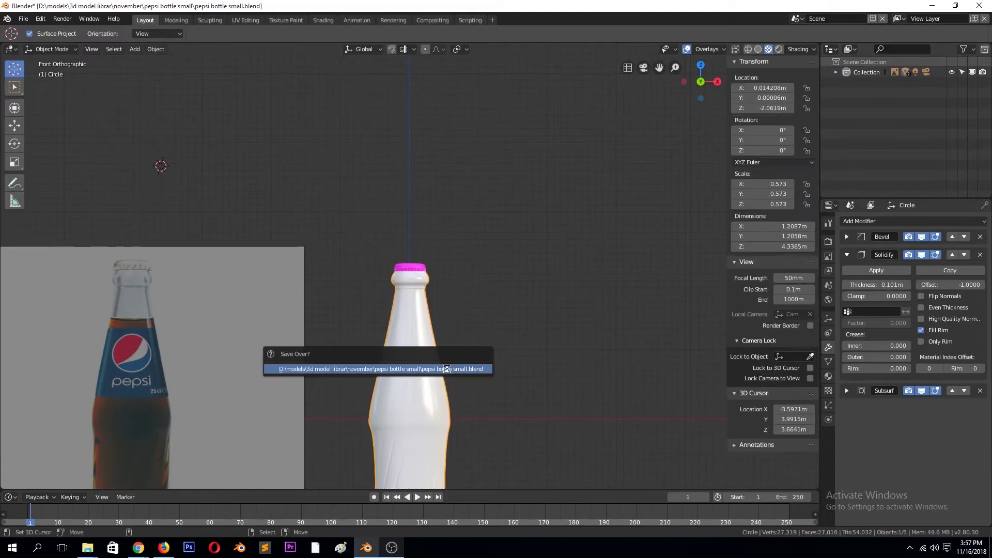
{"action": "left_click", "coordinate": [446, 369]}
- Unwrap the label band faces and switch to the UV Editing workspace
{"action": "key", "text": "Tab"}
{"action": "key", "text": "u"}
{"action": "left_click", "coordinate": [461, 376]}
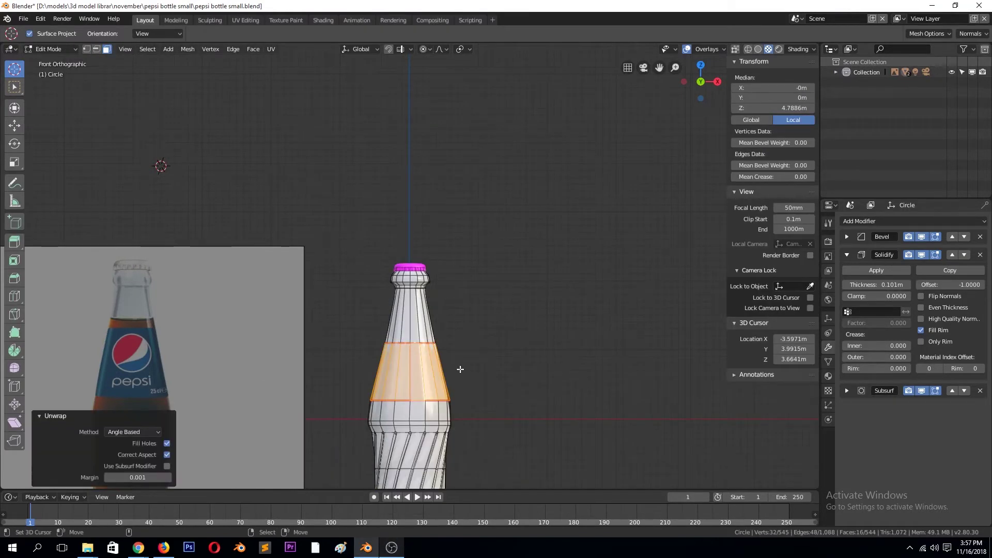
{"action": "key", "text": "Tab"}
{"action": "left_click", "coordinate": [246, 20]}
- Re-project the label UVs with Cylinder Projection, move them into the texture grid, and save
{"action": "key", "text": "KP_1"}
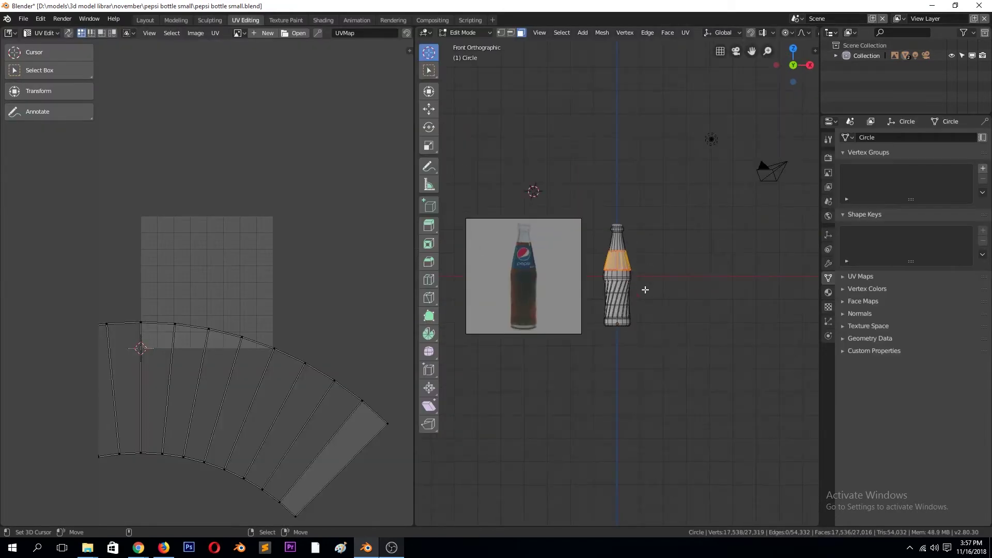
{"action": "scroll", "coordinate": [334, 376], "scroll_direction": "down", "scroll_amount": 5}
{"action": "scroll", "coordinate": [656, 315], "scroll_direction": "up", "scroll_amount": 2}
{"action": "scroll", "coordinate": [651, 341], "scroll_direction": "up", "scroll_amount": 2}
{"action": "key", "text": "u"}
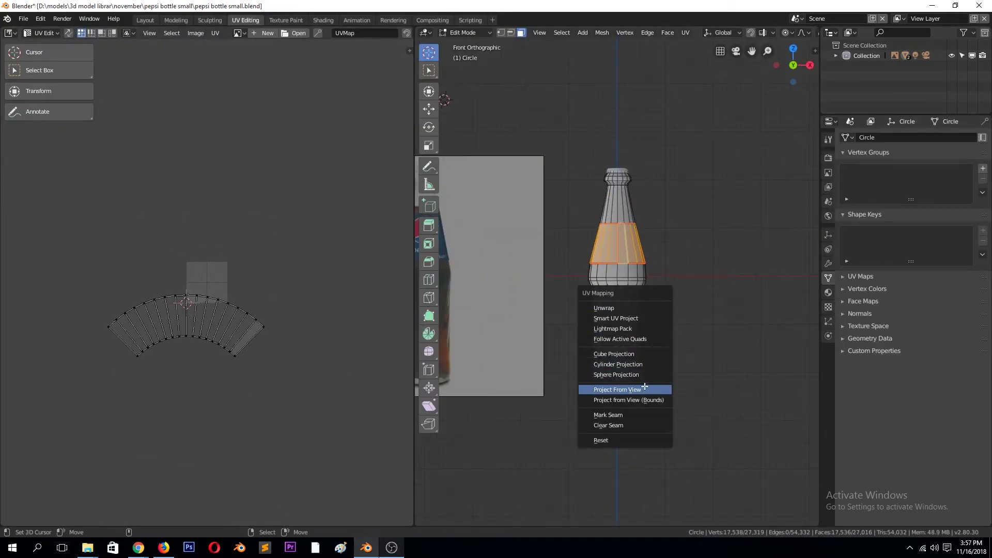
{"action": "left_click", "coordinate": [644, 386]}
{"action": "key", "text": "u"}
{"action": "left_click", "coordinate": [649, 361]}
{"action": "key", "text": "a"}
{"action": "key", "text": "g"}
{"action": "left_click", "coordinate": [233, 283]}
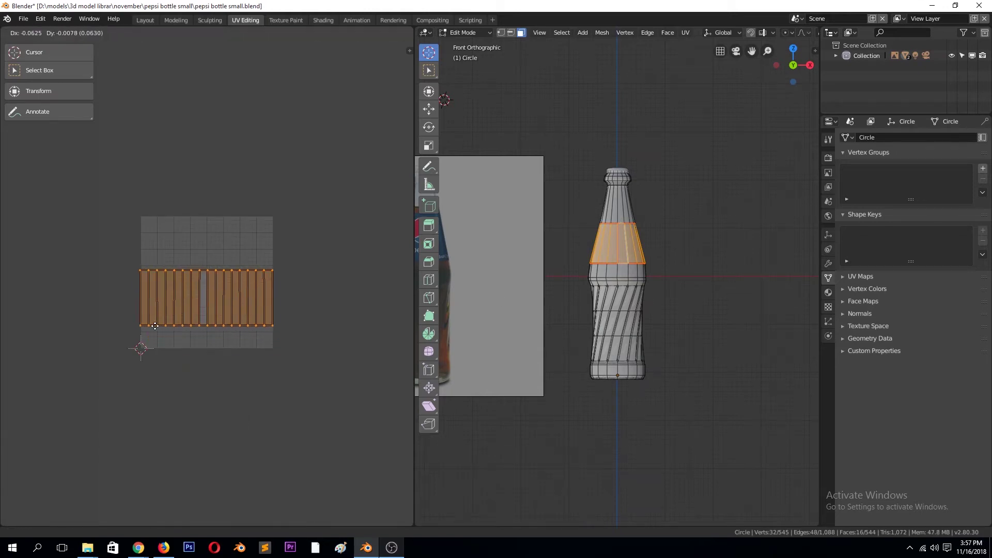
{"action": "key", "text": "Tab"}
{"action": "key", "text": "ctrl+s"}
{"action": "left_click", "coordinate": [520, 317]}
- In the Shading workspace, delete the cap's image texture node and make its Base Color orange
{"action": "left_click", "coordinate": [322, 20]}
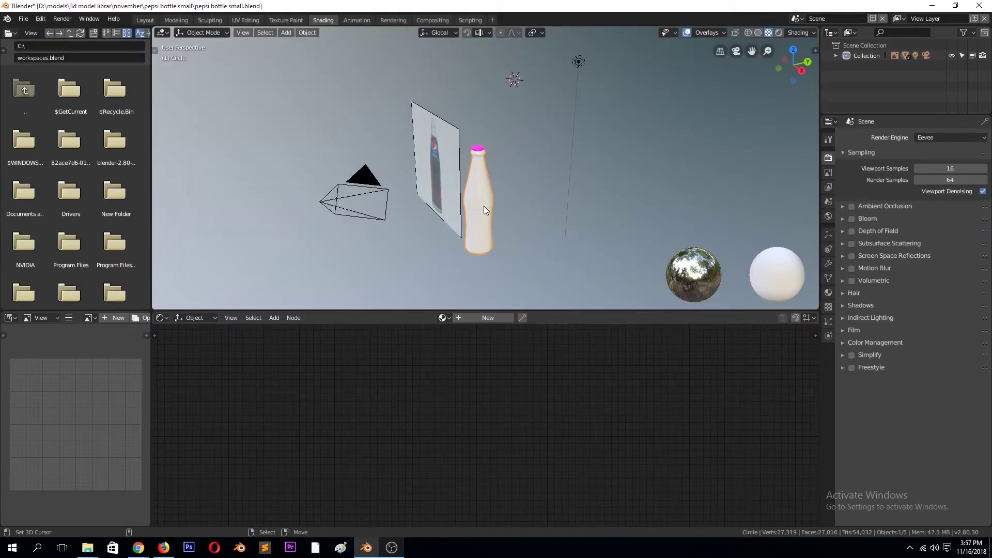
{"action": "left_click", "coordinate": [493, 104]}
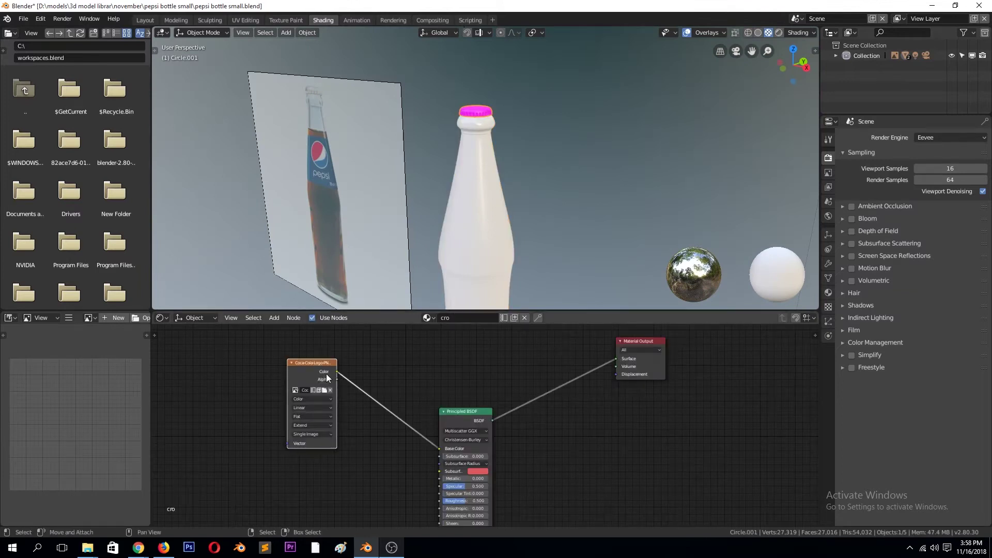
{"action": "key", "text": "x"}
{"action": "left_click_drag", "start_coordinate": [465, 412], "coordinate": [448, 367]}
{"action": "left_click", "coordinate": [461, 402]}
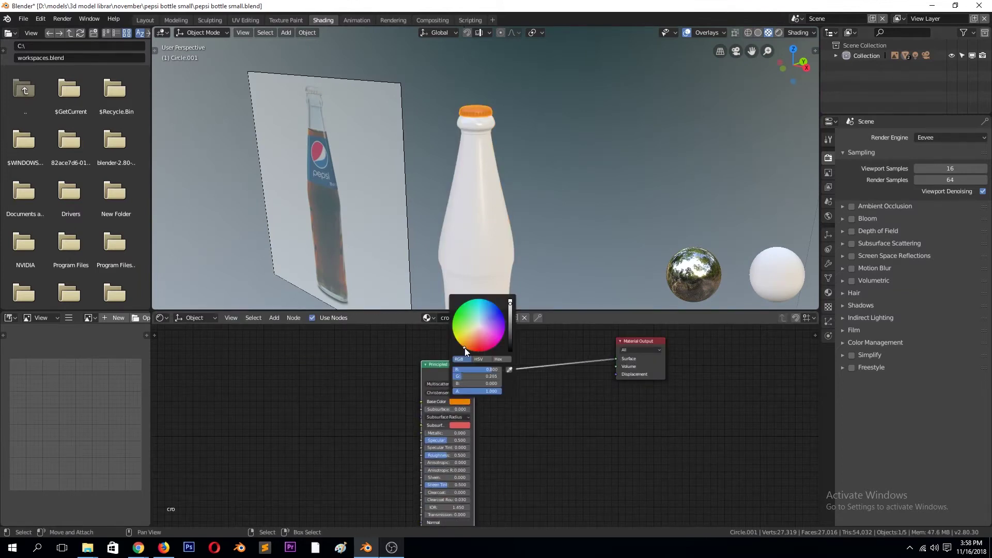
{"action": "left_click", "coordinate": [464, 234]}
{"action": "right_click", "coordinate": [464, 234]}
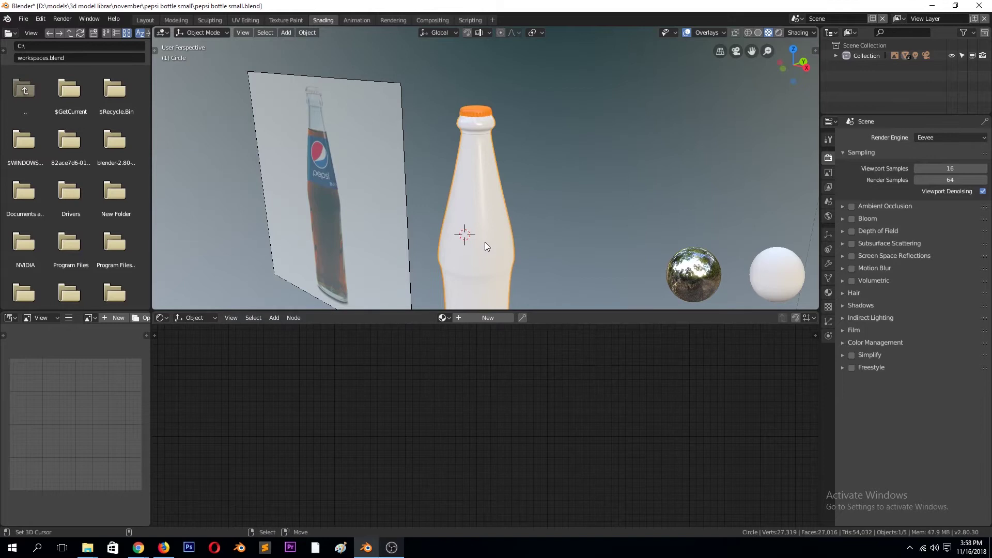
- Create a new bottle material with Transmission 1.000 and Roughness 0.033, and save
{"action": "left_click", "coordinate": [473, 316]}
{"action": "left_click_drag", "start_coordinate": [451, 485], "coordinate": [487, 491]}
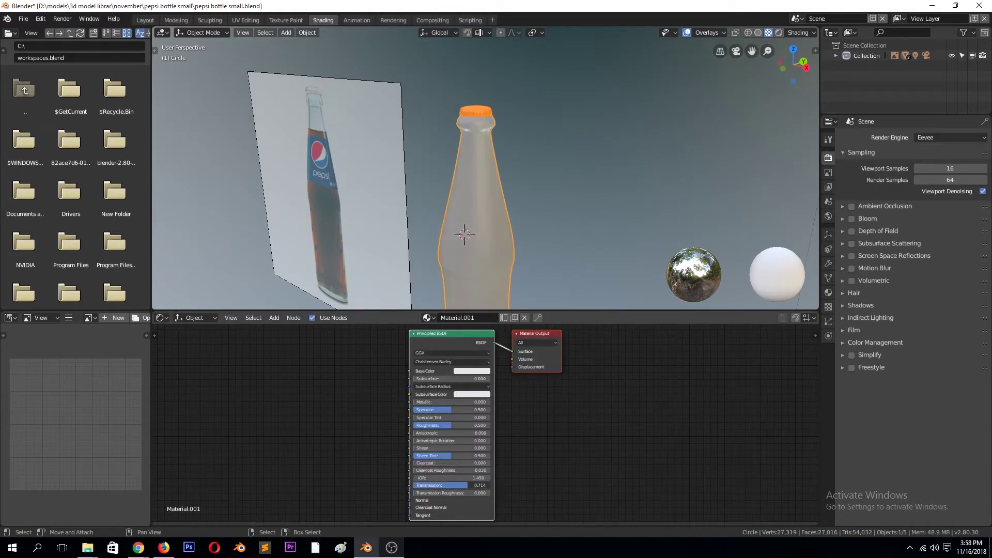
{"action": "left_click_drag", "start_coordinate": [449, 425], "coordinate": [421, 425]}
{"action": "key", "text": "ctrl+s"}
{"action": "left_click", "coordinate": [434, 249]}
- Set the glass material's Blend Mode to Additive in Material Properties
{"action": "mouse_move", "coordinate": [434, 249]}
{"action": "middle_mouse_down"}
{"action": "mouse_move", "coordinate": [558, 204]}
{"action": "mouse_move", "coordinate": [502, 187]}
{"action": "mouse_move", "coordinate": [526, 230]}
{"action": "middle_mouse_up"}
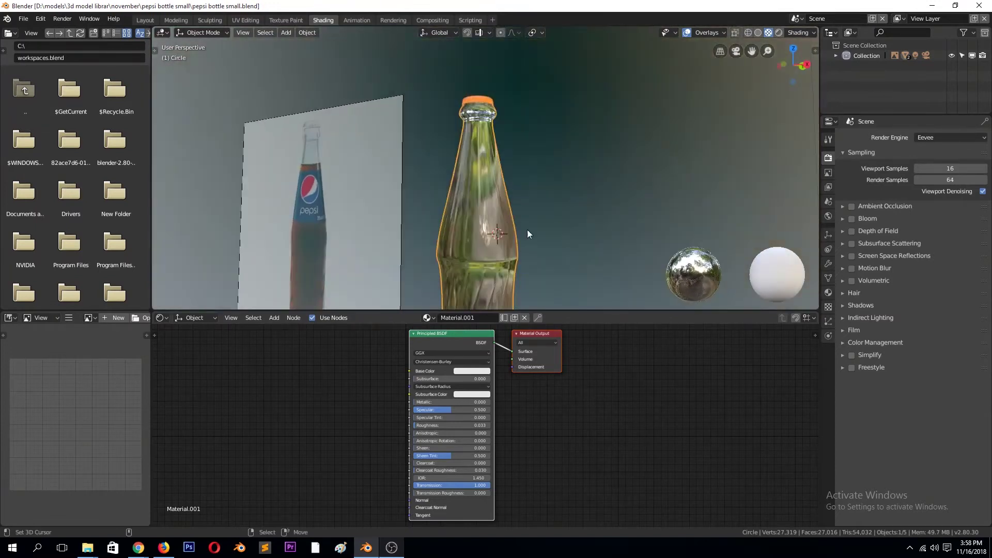
{"action": "left_click", "coordinate": [828, 292]}
{"action": "left_click", "coordinate": [873, 213]}
{"action": "left_click", "coordinate": [943, 250]}
{"action": "left_click", "coordinate": [938, 224]}
{"action": "mouse_move", "coordinate": [615, 221]}
{"action": "middle_mouse_down"}
{"action": "mouse_move", "coordinate": [550, 172]}
{"action": "mouse_move", "coordinate": [591, 238]}
{"action": "mouse_move", "coordinate": [546, 178]}
{"action": "middle_mouse_up"}
{"action": "key", "text": "KP_1"}
{"action": "middle_click_drag", "start_coordinate": [509, 238], "coordinate": [491, 239]}
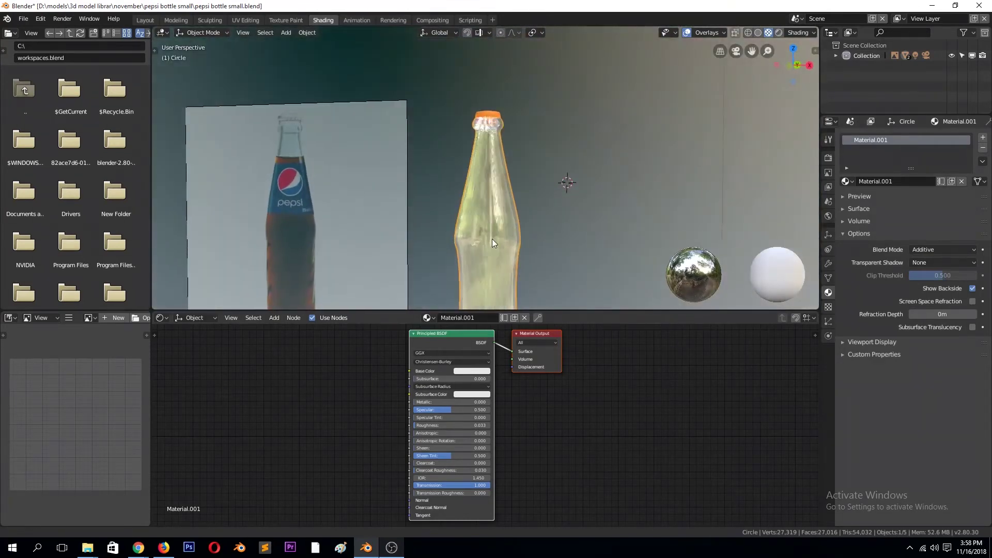
- Try Multiply blending on the glass, then revert to Additive
{"action": "left_click", "coordinate": [941, 251]}
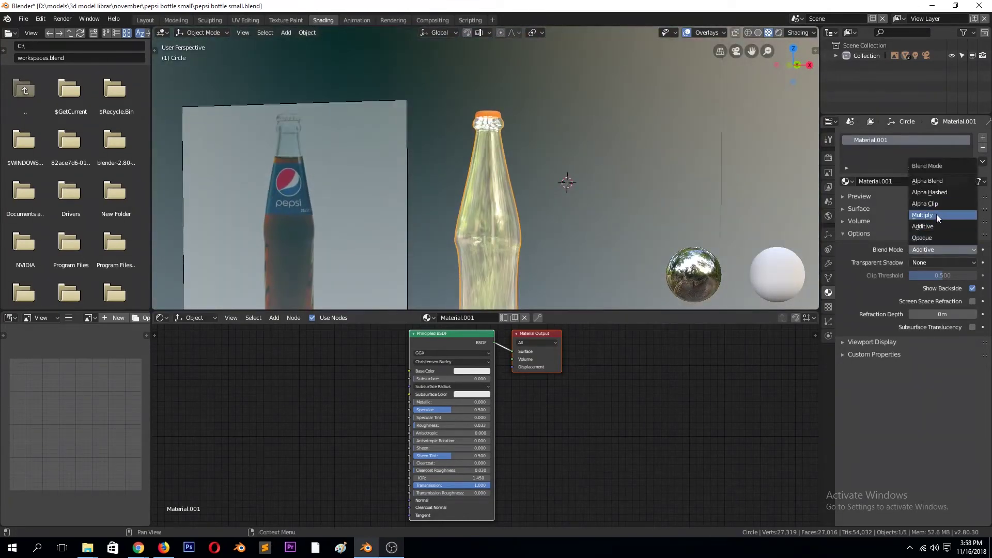
{"action": "left_click", "coordinate": [936, 214]}
{"action": "middle_click_drag", "start_coordinate": [635, 217], "coordinate": [622, 204]}
{"action": "left_click", "coordinate": [949, 250]}
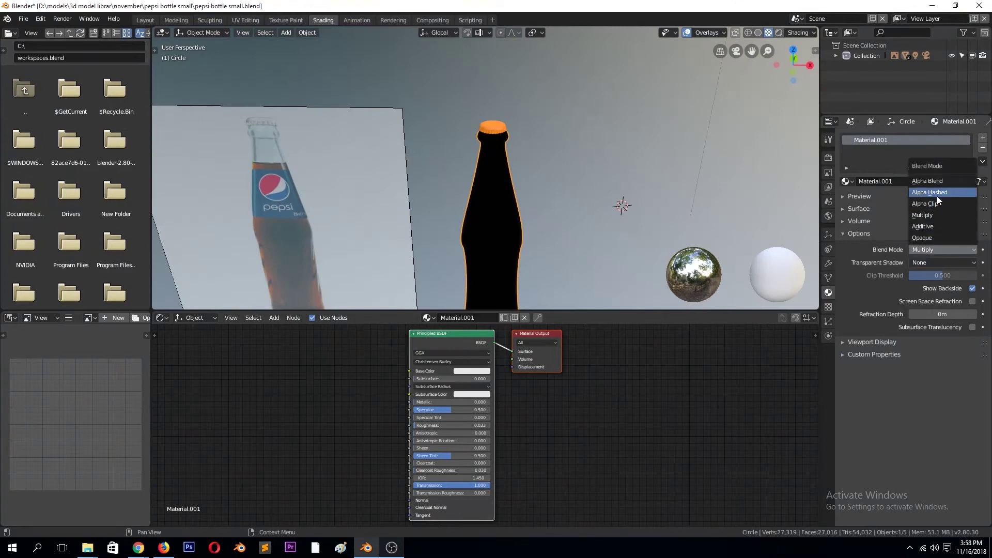
{"action": "left_click", "coordinate": [926, 226]}
{"action": "scroll", "coordinate": [531, 162], "scroll_direction": "up", "scroll_amount": 4}
{"action": "left_click", "coordinate": [536, 114]}
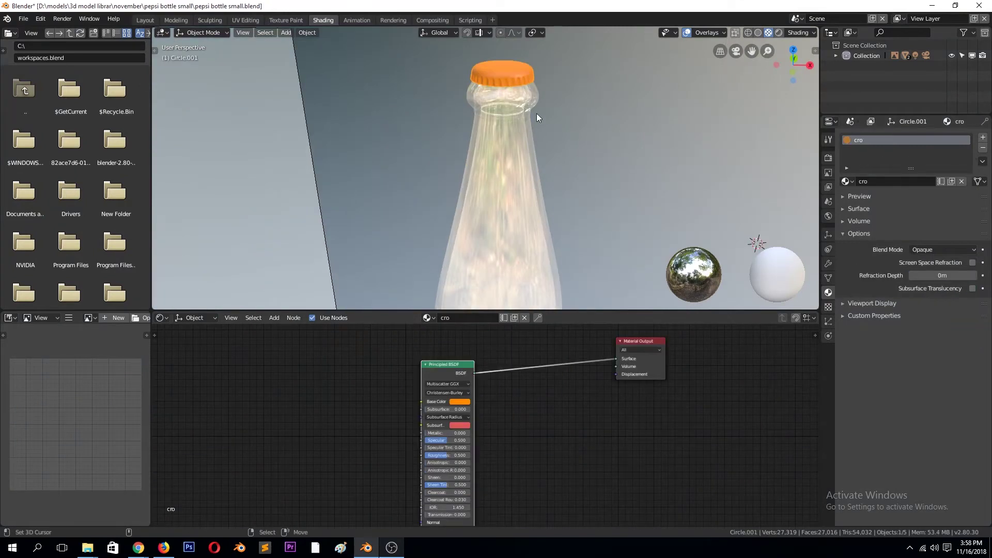
- Name the bottle's material GLASS while in Edit Mode of the bottle body
{"action": "left_click", "coordinate": [507, 203]}
{"action": "key", "text": "Tab"}
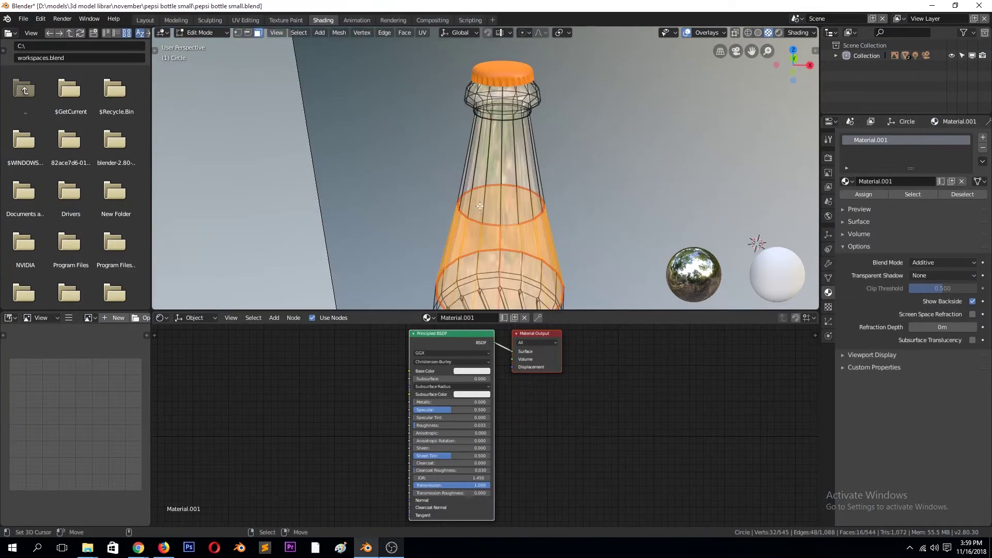
{"action": "key", "text": "KP_1"}
{"action": "type", "text": "GLASS"}
{"action": "key", "text": "Return"}
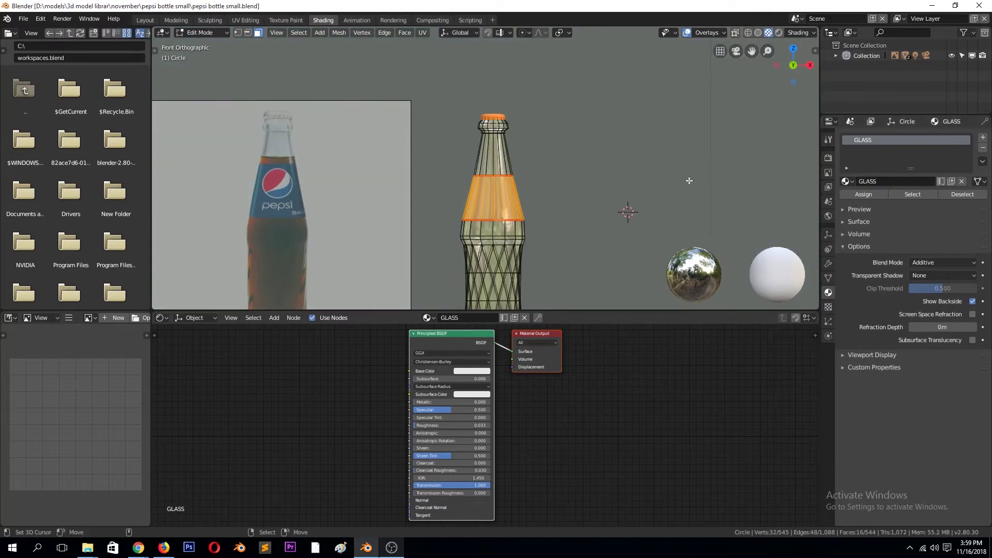
- Add a second material slot with a new LABEL material assigned to the label band, and save
{"action": "left_click", "coordinate": [983, 137]}
{"action": "left_click", "coordinate": [876, 202]}
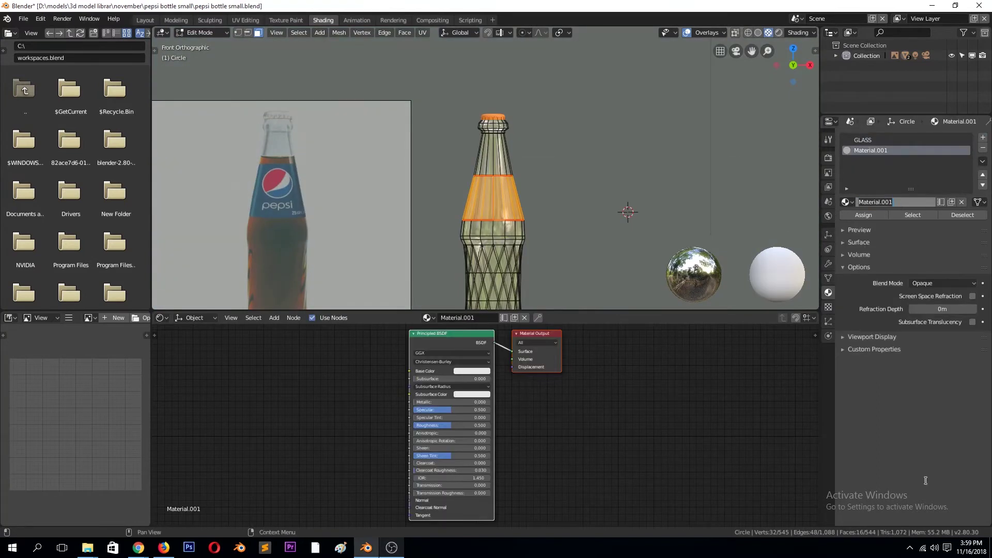
{"action": "left_click", "coordinate": [933, 550]}
{"action": "left_click", "coordinate": [887, 262]}
{"action": "left_click", "coordinate": [864, 215]}
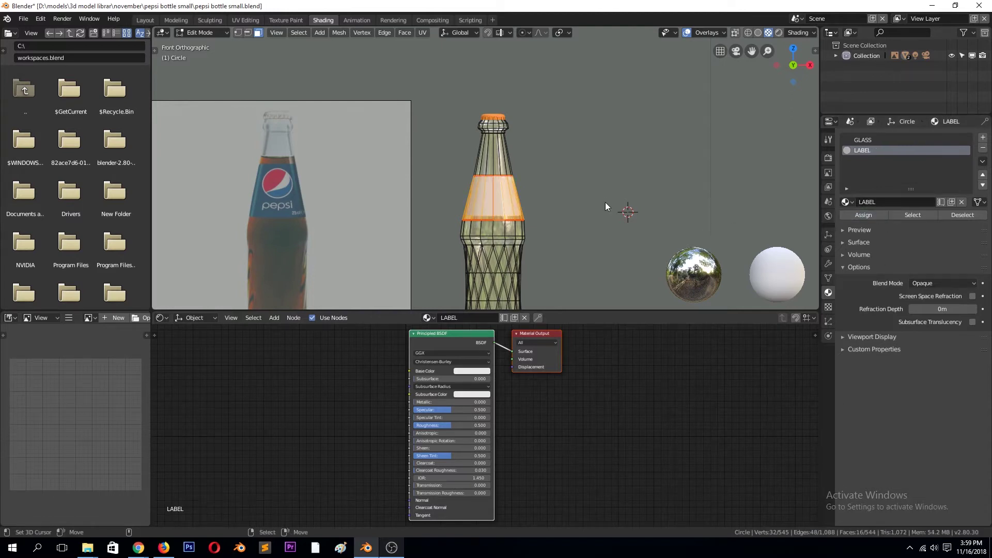
{"action": "key", "text": "Tab"}
{"action": "key", "text": "ctrl+s"}
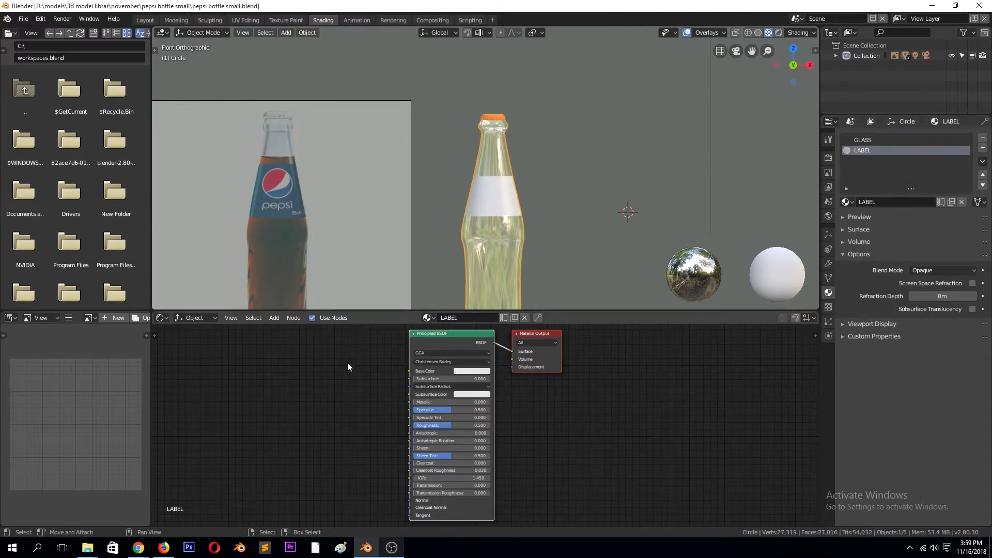
- Add an Image Texture node feeding Base Color and load texture.jpg from the pepsi bottle small folder
{"action": "key", "text": "shift+a"}
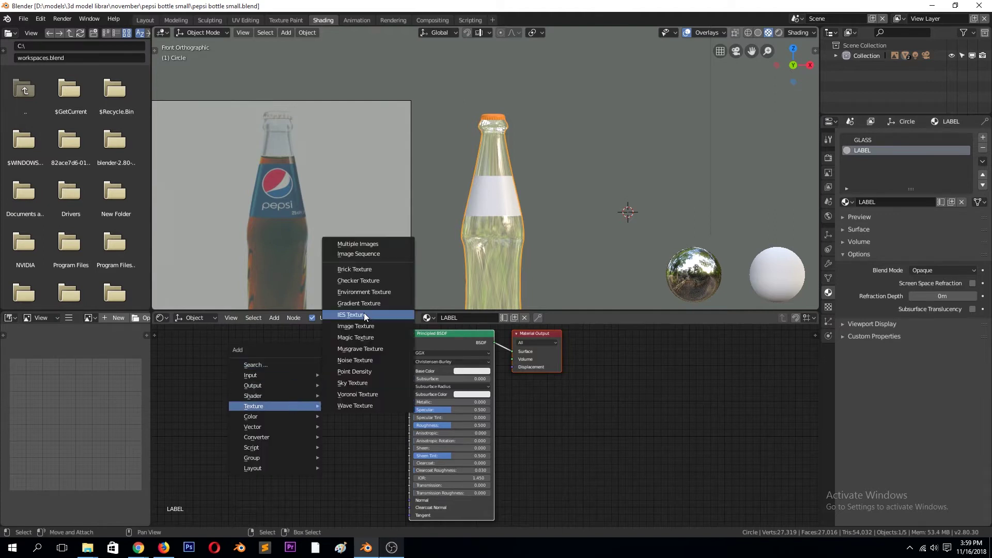
{"action": "left_click", "coordinate": [364, 313]}
{"action": "mouse_move", "coordinate": [253, 406]}
{"action": "left_click", "coordinate": [269, 350]}
{"action": "left_click_drag", "start_coordinate": [355, 361], "coordinate": [397, 371]}
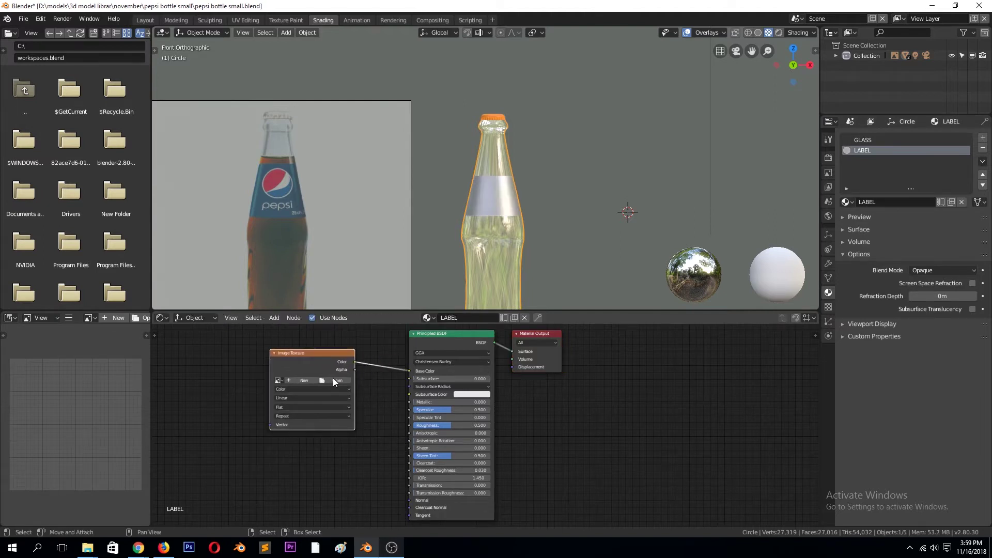
{"action": "left_click", "coordinate": [335, 380]}
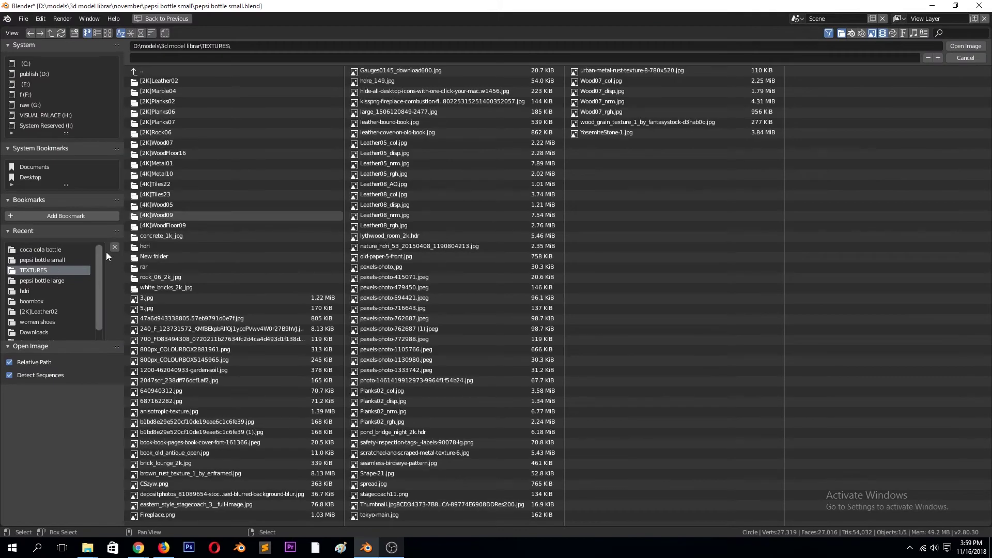
{"action": "left_click", "coordinate": [64, 260]}
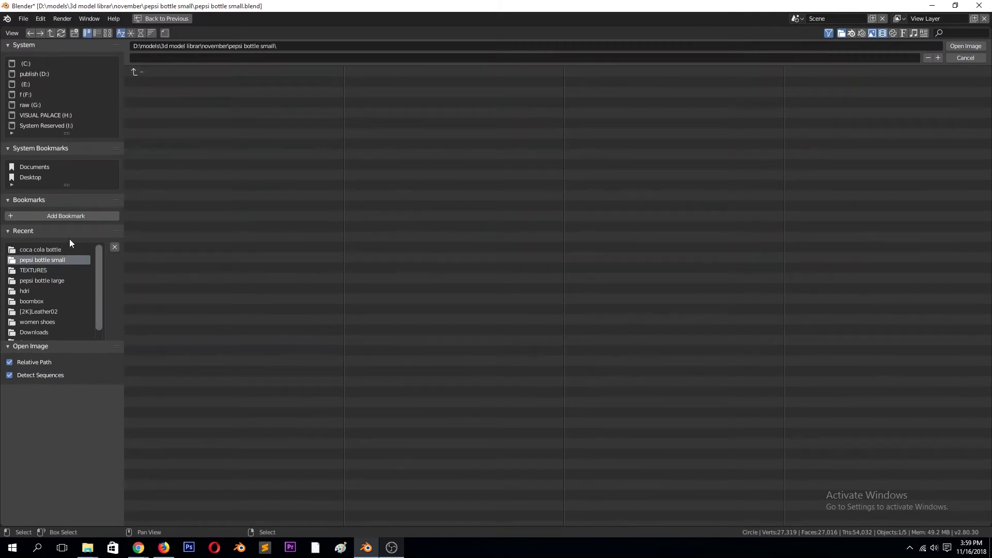
{"action": "double_click", "coordinate": [150, 81]}
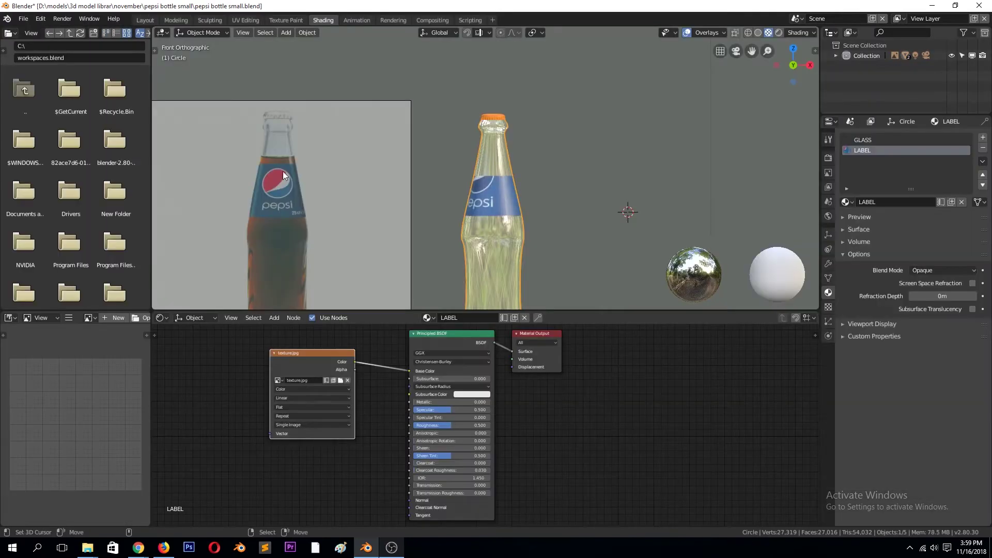
- In UV Editing, show texture.jpg behind the UV layout and preview the bottle's materials
{"action": "left_click", "coordinate": [240, 21]}
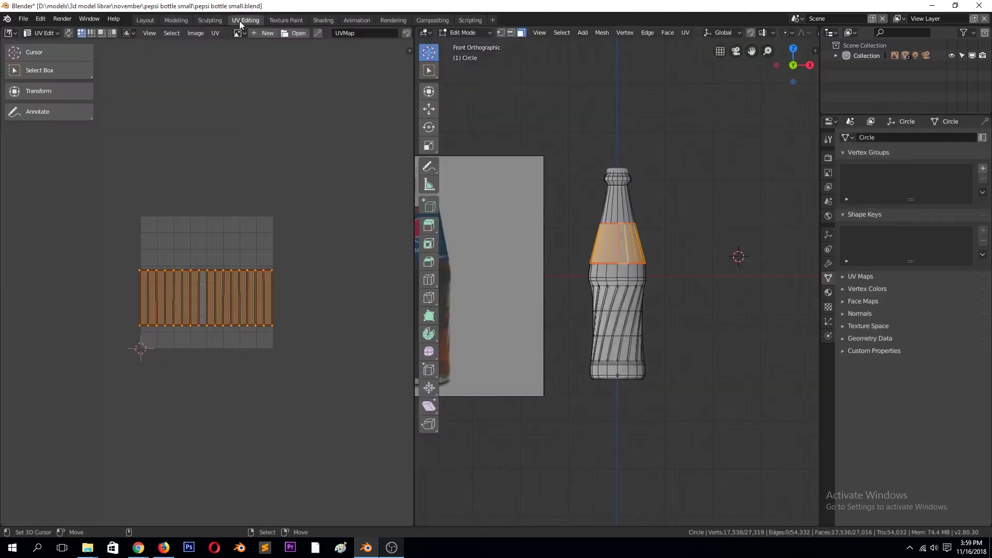
{"action": "left_click", "coordinate": [237, 33]}
{"action": "left_click", "coordinate": [258, 79]}
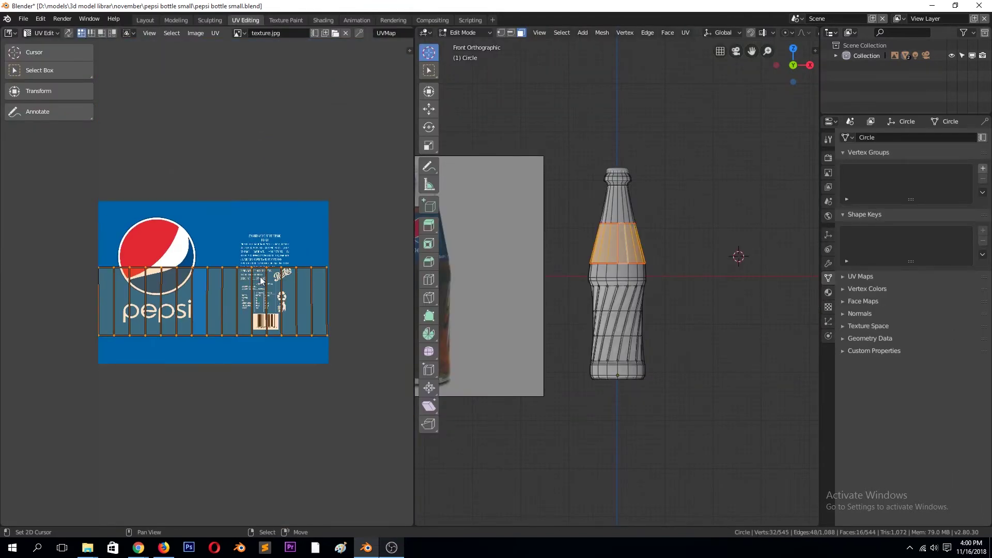
{"action": "key", "text": "z"}
{"action": "scroll", "coordinate": [741, 35], "scroll_direction": "down", "scroll_amount": 2}
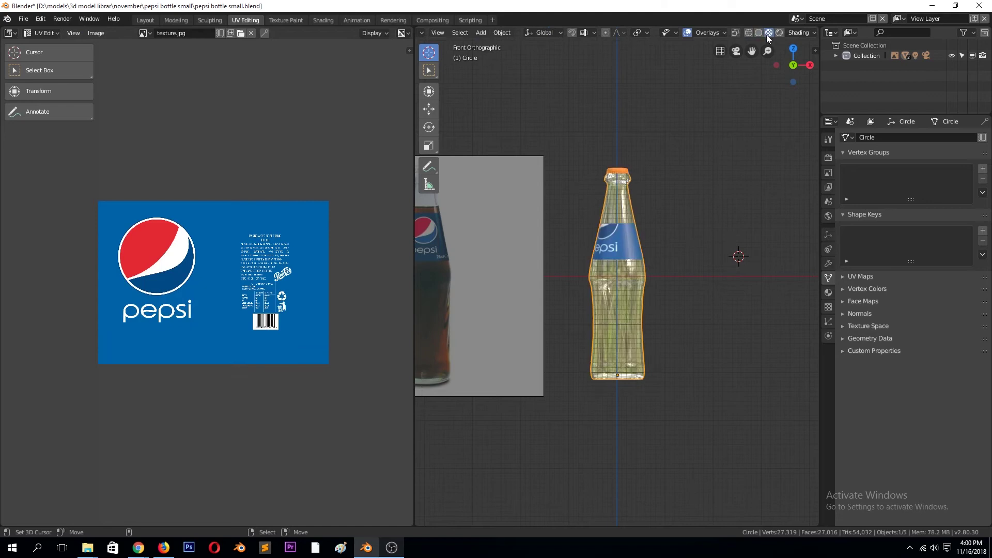
{"action": "scroll", "coordinate": [523, 257], "scroll_direction": "up", "scroll_amount": 3}
- Widen the label UVs, shift them vertically, rescale them and check the textured bottle
{"action": "key", "text": "s"}
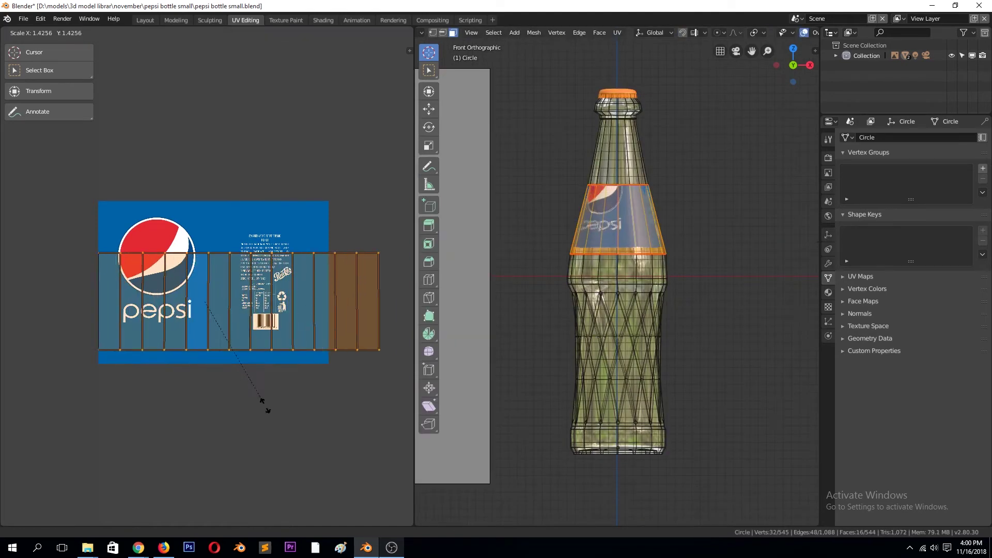
{"action": "left_click", "coordinate": [266, 404]}
{"action": "key", "text": "g"}
{"action": "key", "text": "y"}
{"action": "left_click", "coordinate": [267, 385]}
{"action": "key", "text": "s"}
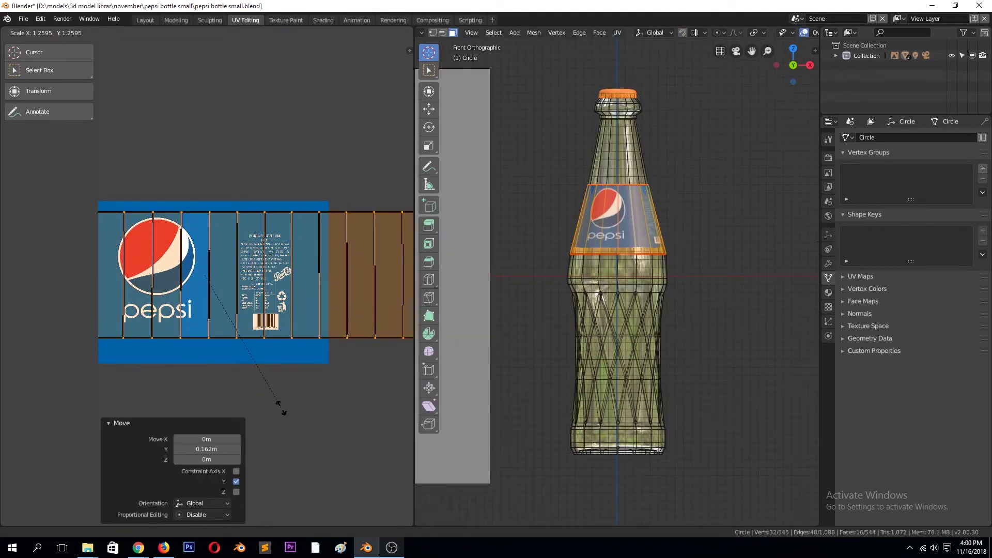
{"action": "left_click", "coordinate": [279, 406]}
{"action": "key", "text": "Tab"}
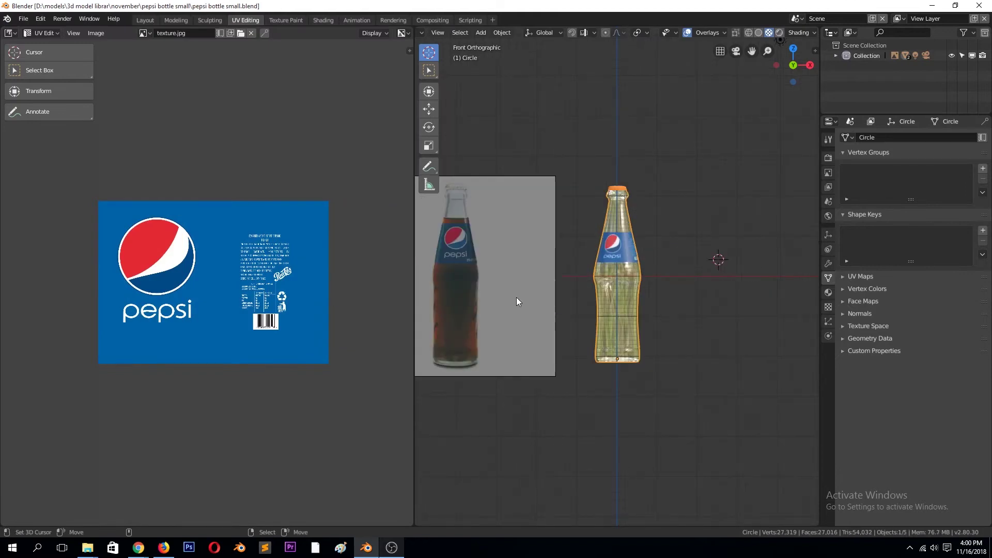
{"action": "key", "text": "KP_Decimal"}
- Add a new edge loop across the bottle and slide it near the label
{"action": "key", "text": "Tab"}
{"action": "key", "text": "g"}
{"action": "key", "text": "g"}
{"action": "left_click", "coordinate": [627, 182]}
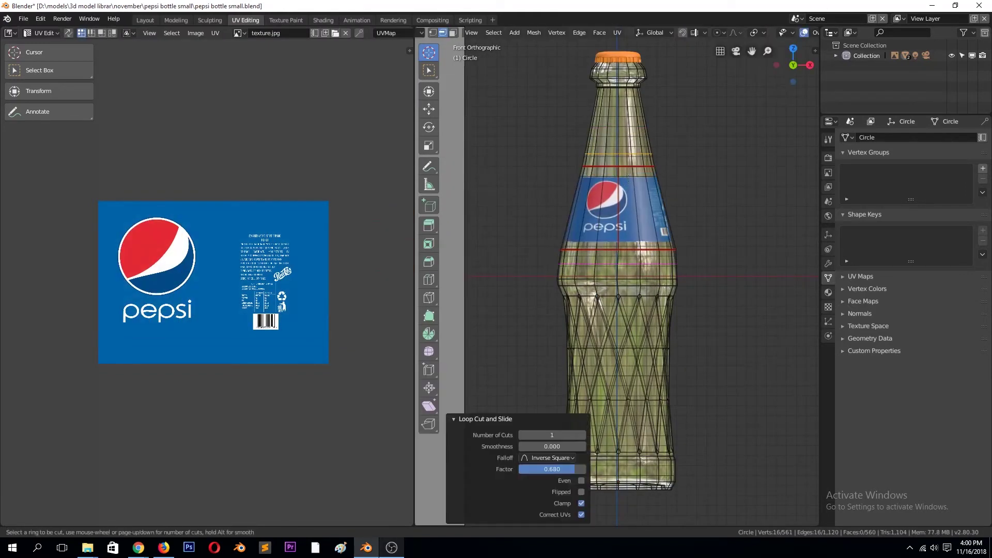
{"action": "scroll", "coordinate": [625, 261], "scroll_direction": "down", "scroll_amount": 3}
- Select the label band's faces, then the two edge loops bounding it
{"action": "key", "text": "3"}
{"action": "left_click", "coordinate": [627, 251], "text": "alt"}
{"action": "key", "text": "ctrl+KP_Add"}
{"action": "scroll", "coordinate": [627, 217], "scroll_direction": "up", "scroll_amount": 2}
{"action": "key", "text": "2"}
{"action": "left_click", "coordinate": [627, 184], "text": "alt"}
{"action": "left_click", "coordinate": [628, 254], "text": "alt+shift"}
- Mark the label's bounding edge loops as seams and return to front view
{"action": "key", "text": "ctrl+e"}
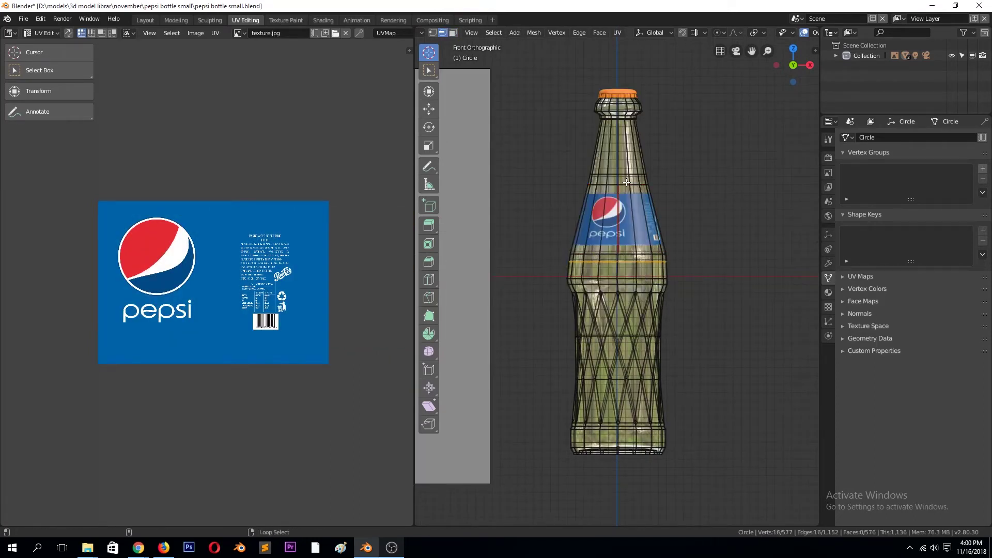
{"action": "key", "text": "ctrl+e"}
{"action": "left_click", "coordinate": [621, 187]}
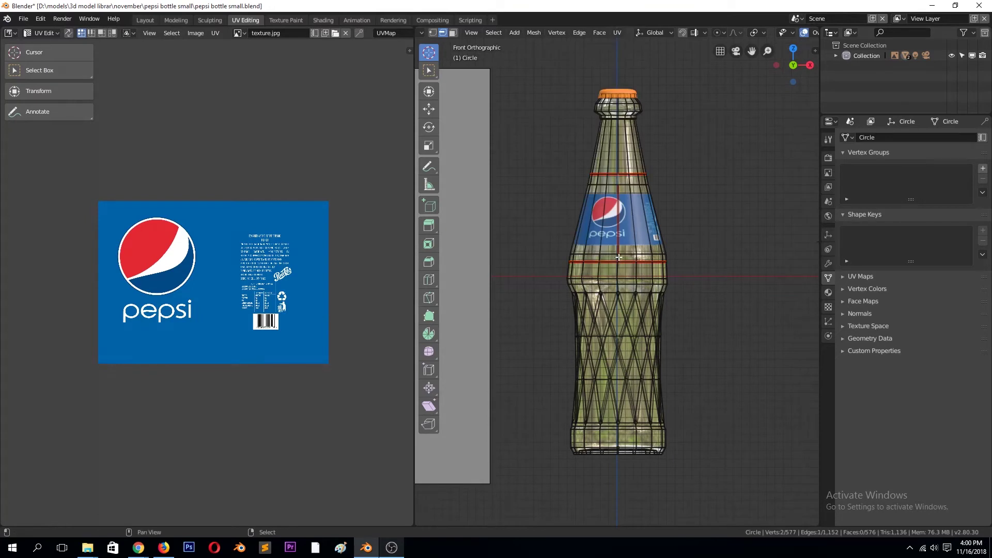
{"action": "middle_click_drag", "start_coordinate": [613, 270], "coordinate": [566, 290]}
{"action": "key", "text": "ctrl+e"}
{"action": "left_click", "coordinate": [567, 290]}
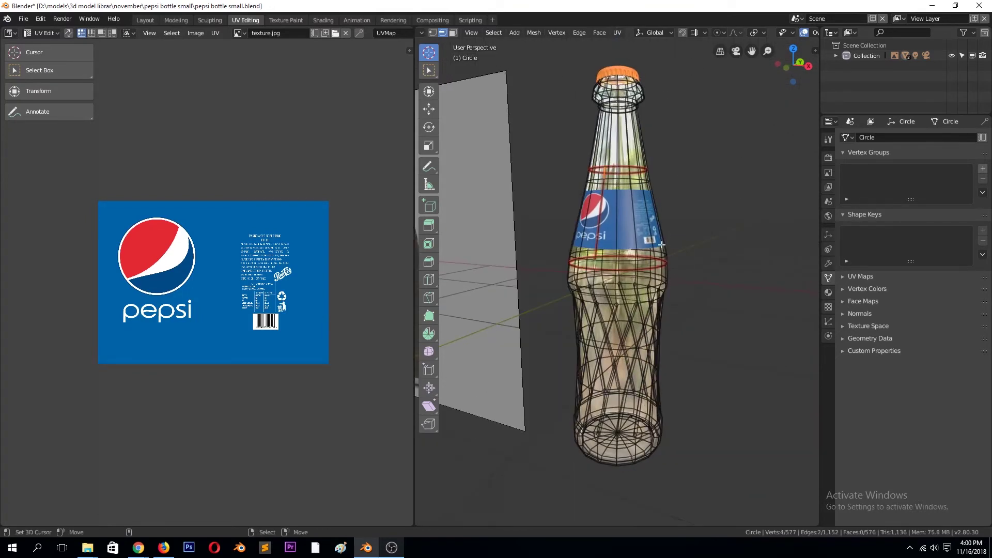
{"action": "key", "text": "KP_1"}
- Unwrap the label band with Cylinder Projection, then enlarge, move vertically and resize its UVs
{"action": "key", "text": "3"}
{"action": "key", "text": "l"}
{"action": "key", "text": "u"}
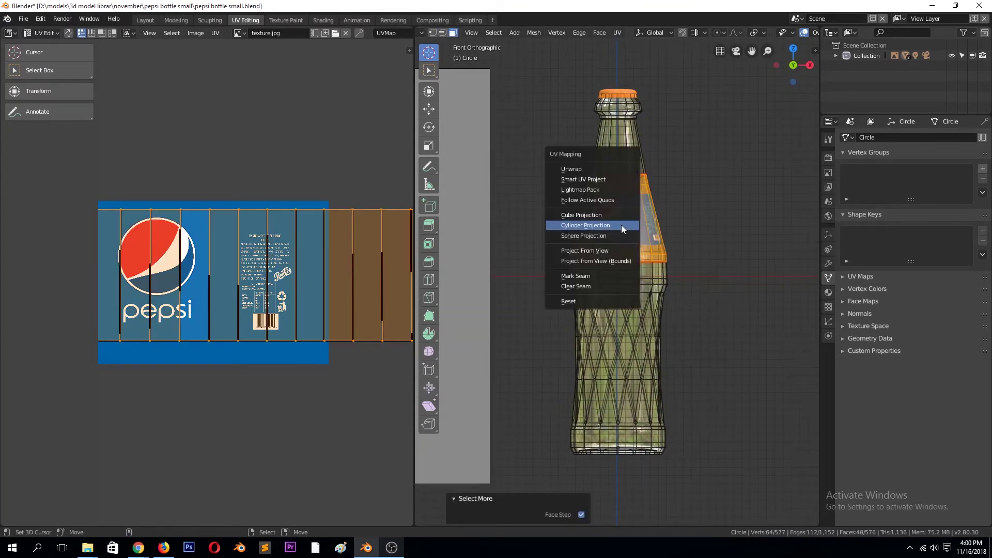
{"action": "left_click", "coordinate": [619, 224]}
{"action": "key", "text": "s"}
{"action": "left_click", "coordinate": [286, 485]}
{"action": "key", "text": "g"}
{"action": "key", "text": "y"}
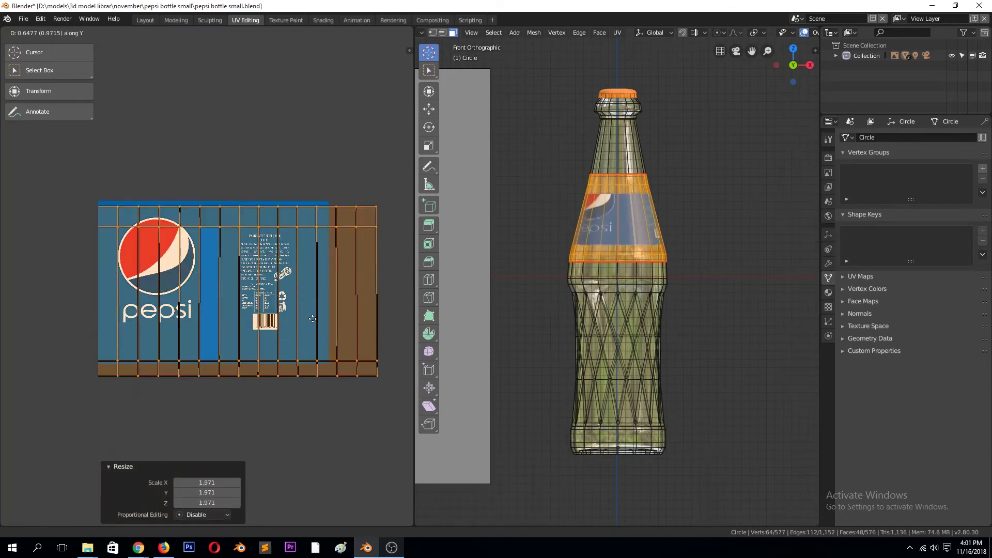
{"action": "key", "text": "s"}
{"action": "left_click", "coordinate": [336, 305]}
- Assign the LABEL material to the label band and inspect it in object mode
{"action": "left_click", "coordinate": [828, 293]}
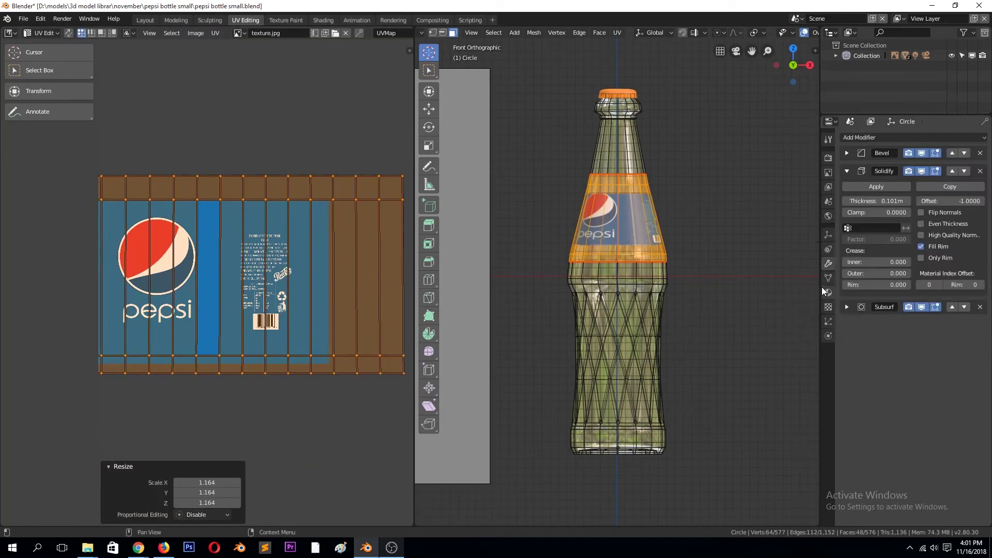
{"action": "left_click", "coordinate": [863, 214]}
{"action": "key", "text": "Tab"}
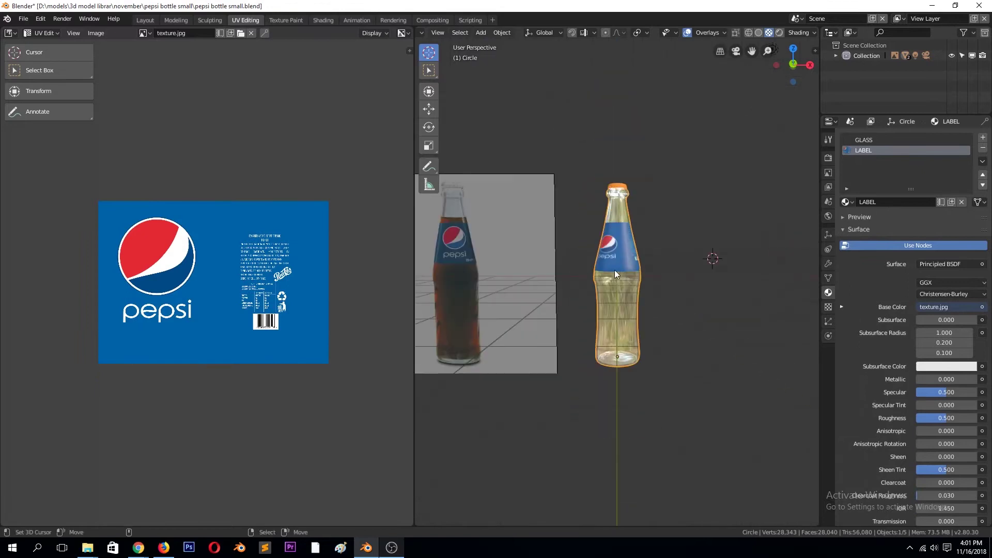
{"action": "key", "text": "Tab"}
- Shift the label UVs horizontally, shrink them, and stretch them horizontally over the artwork
{"action": "key", "text": "g"}
{"action": "key", "text": "x"}
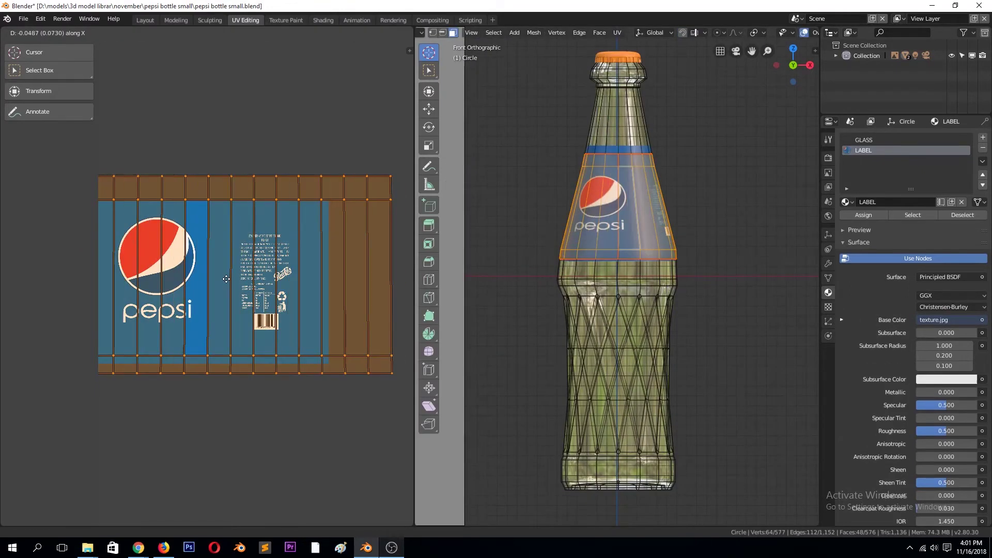
{"action": "left_click", "coordinate": [196, 282]}
{"action": "key", "text": "s"}
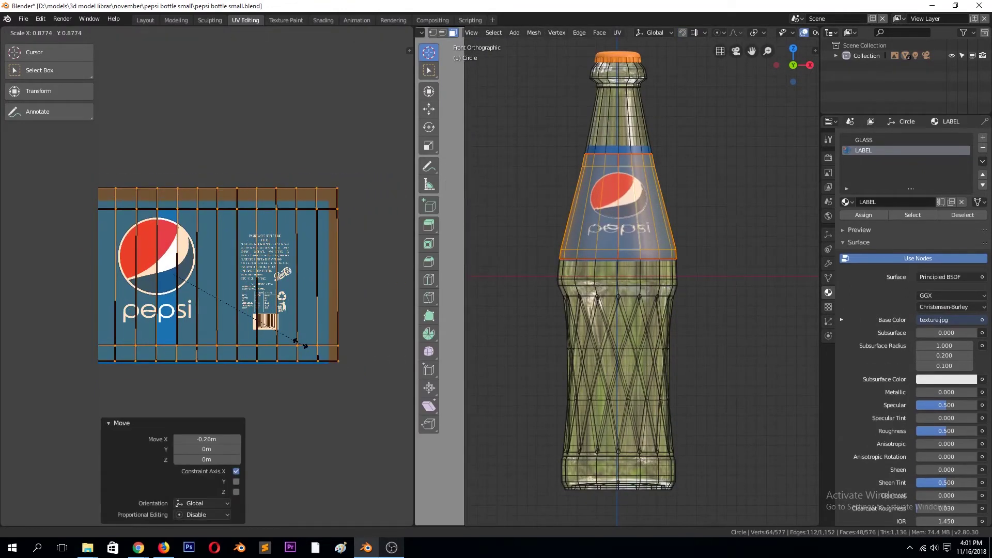
{"action": "left_click", "coordinate": [294, 339]}
{"action": "scroll", "coordinate": [699, 235], "scroll_direction": "down", "scroll_amount": 6}
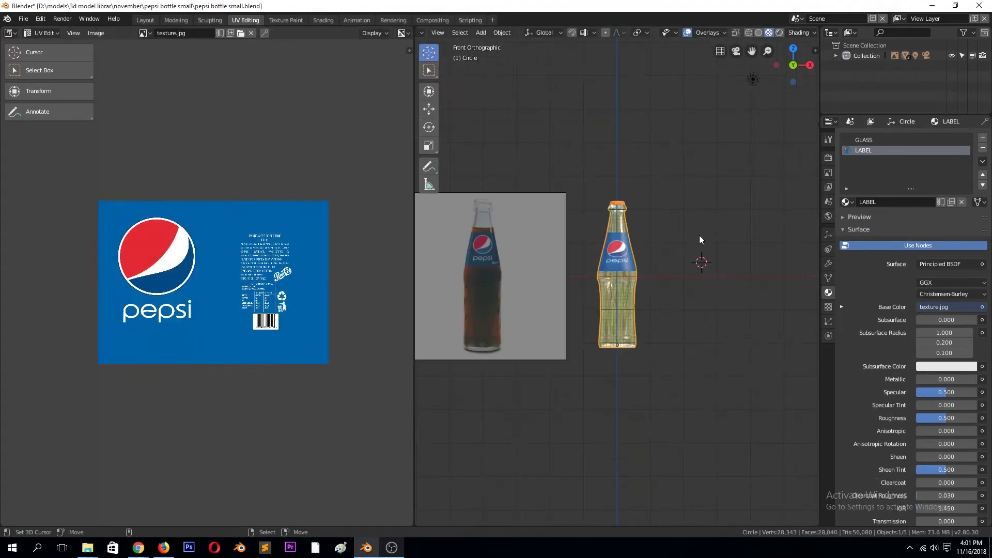
{"action": "scroll", "coordinate": [699, 234], "scroll_direction": "up", "scroll_amount": 2}
{"action": "key", "text": "s"}
{"action": "key", "text": "x"}
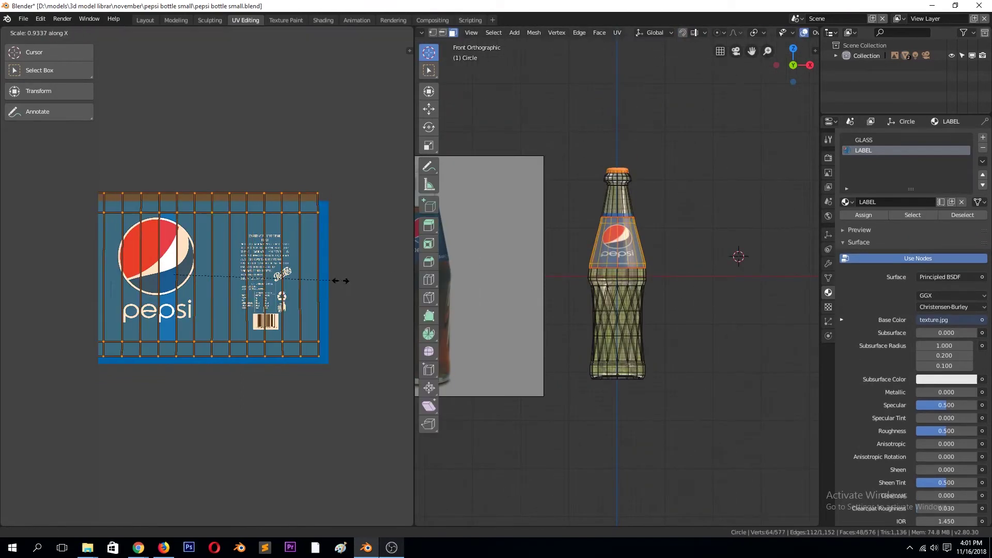
{"action": "left_click", "coordinate": [390, 283]}
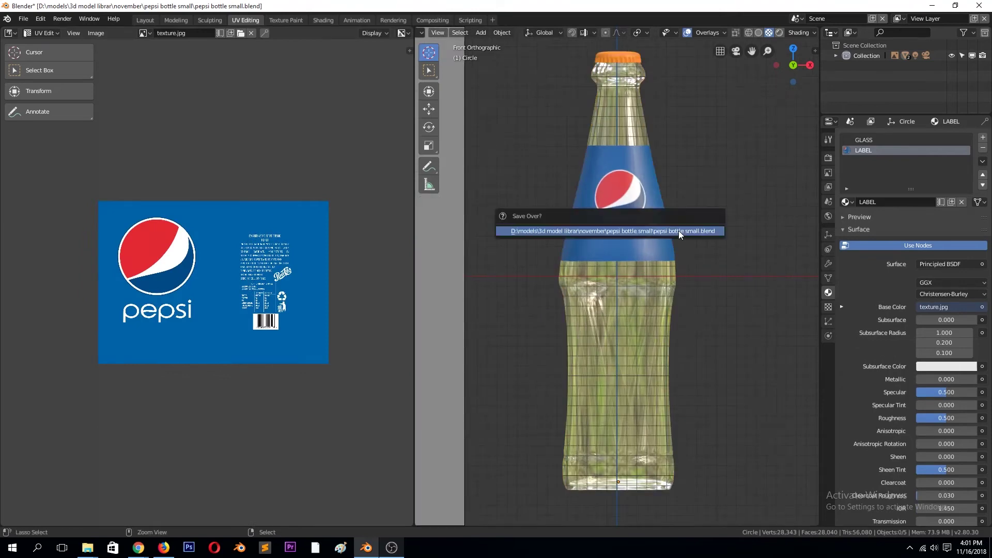
- Save over the bottle file, then unwrap the cap and scale and move its UVs
{"action": "left_click", "coordinate": [631, 89]}
{"action": "key", "text": "Tab"}
{"action": "key", "text": "u"}
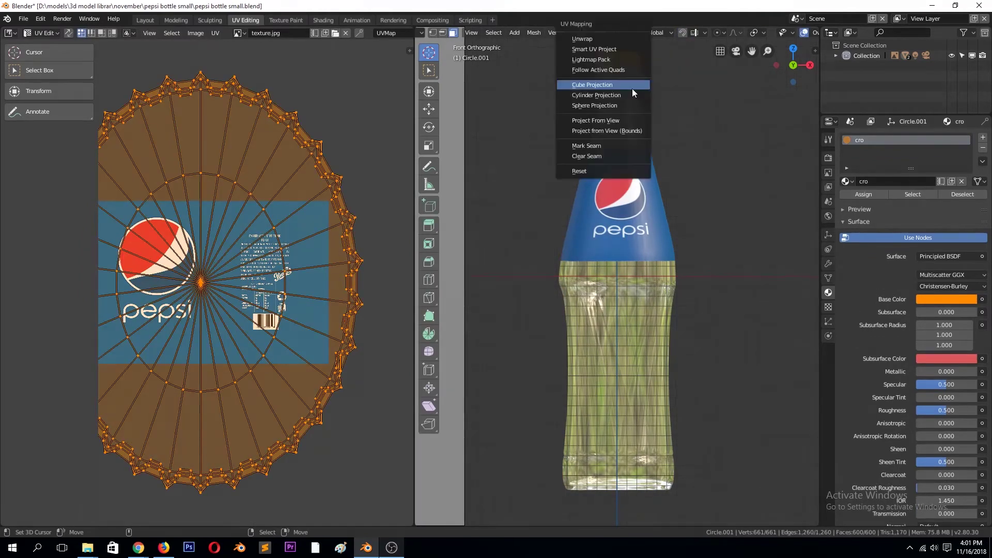
{"action": "left_click", "coordinate": [631, 81]}
{"action": "key", "text": "s"}
{"action": "key", "text": "x"}
{"action": "left_click", "coordinate": [292, 293]}
{"action": "key", "text": "g"}
{"action": "left_click", "coordinate": [230, 274]}
{"action": "key", "text": "s"}
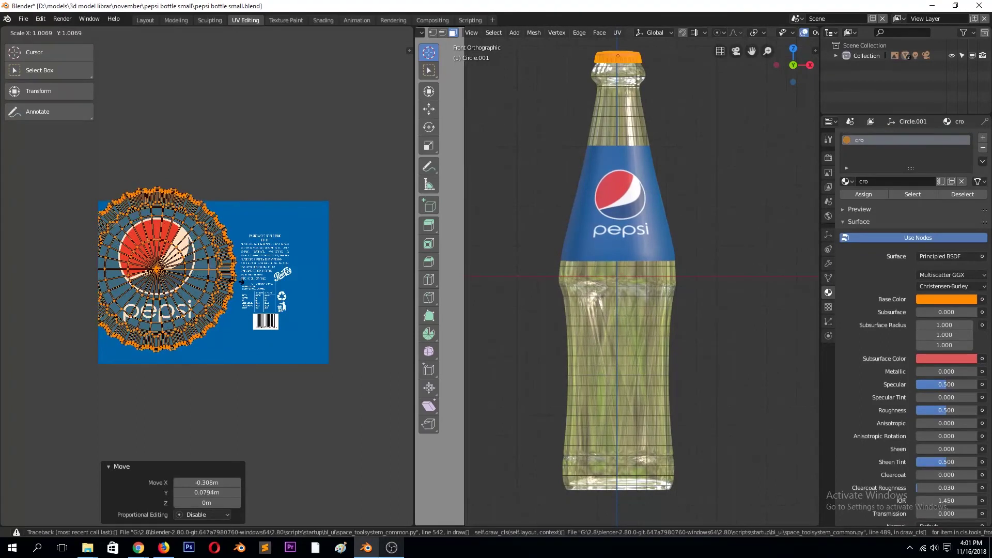
{"action": "left_click", "coordinate": [230, 274]}
- Give the cap the LABEL material and view its top
{"action": "key", "text": "Tab"}
{"action": "left_click", "coordinate": [846, 181]}
{"action": "left_click", "coordinate": [863, 217]}
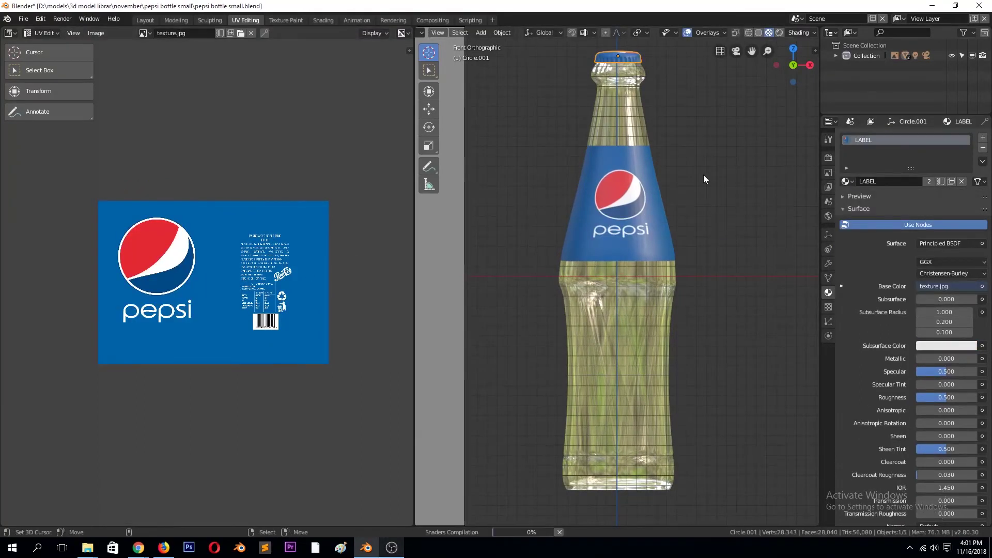
{"action": "middle_click_drag", "start_coordinate": [657, 124], "coordinate": [642, 250]}
- Enlarge the cap UVs to 1.573 and deselect all but the centre vertex
{"action": "key", "text": "Tab"}
{"action": "key", "text": "s"}
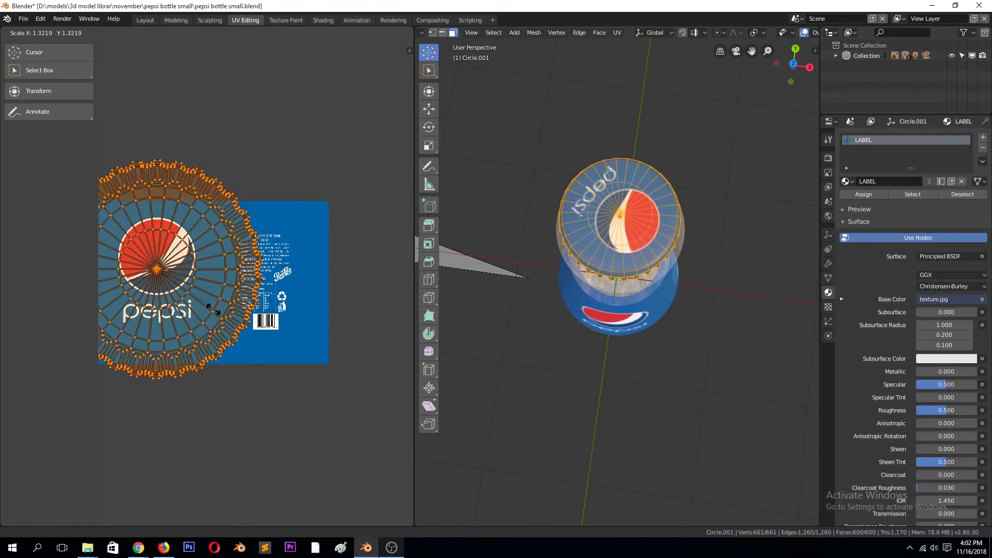
{"action": "left_click", "coordinate": [226, 313]}
{"action": "scroll", "coordinate": [226, 310], "scroll_direction": "down", "scroll_amount": 2}
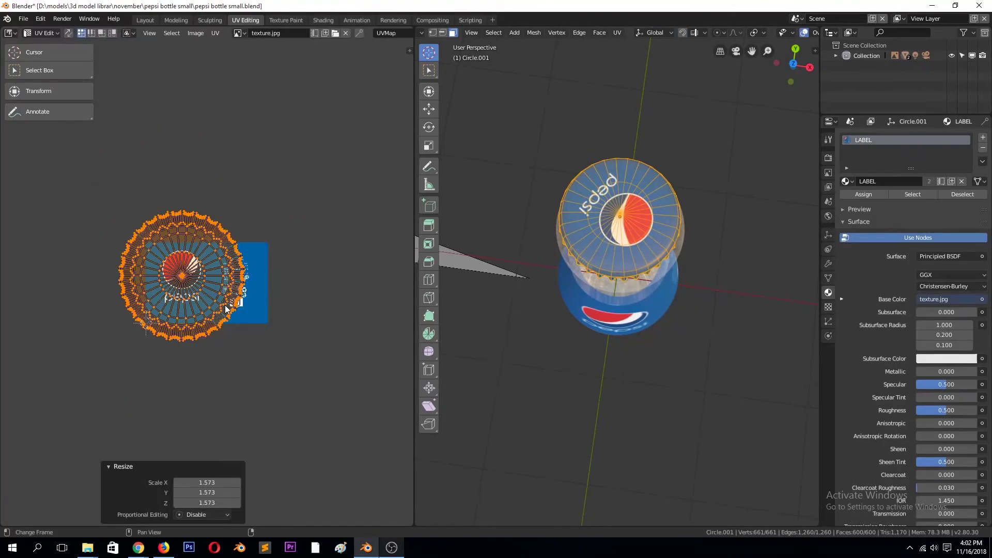
{"action": "scroll", "coordinate": [226, 310], "scroll_direction": "up", "scroll_amount": 1}
{"action": "left_click", "coordinate": [166, 272]}
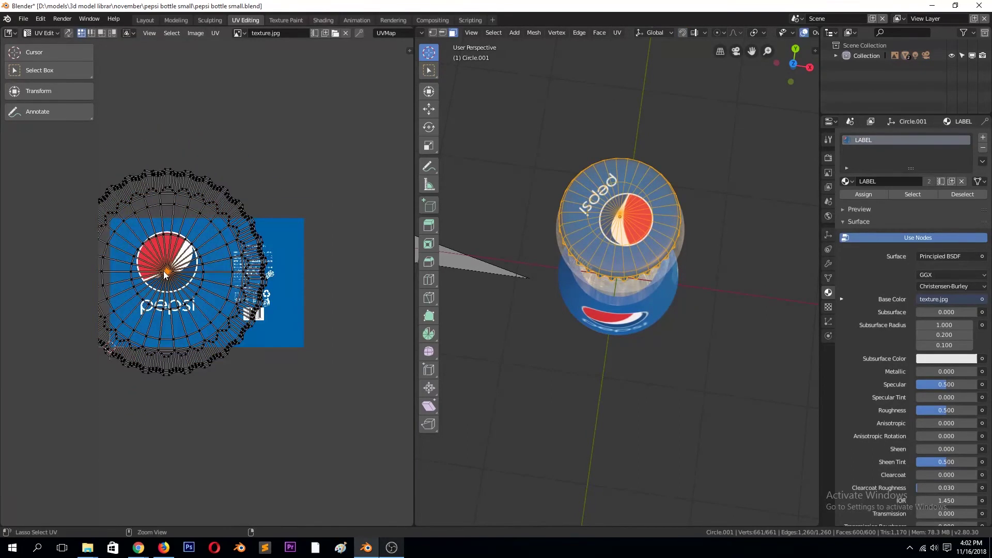
{"action": "scroll", "coordinate": [754, 223], "scroll_direction": "down", "scroll_amount": 1}
{"action": "scroll", "coordinate": [754, 224], "scroll_direction": "up", "scroll_amount": 3}
- Mark the cap's top rim edge loop as a seam and unwrap the cap top
{"action": "key", "text": "2"}
{"action": "left_click", "coordinate": [728, 186], "text": "alt"}
{"action": "right_click", "coordinate": [669, 259]}
{"action": "left_click", "coordinate": [668, 259]}
{"action": "key", "text": "a"}
{"action": "key", "text": "u"}
{"action": "left_click", "coordinate": [644, 190]}
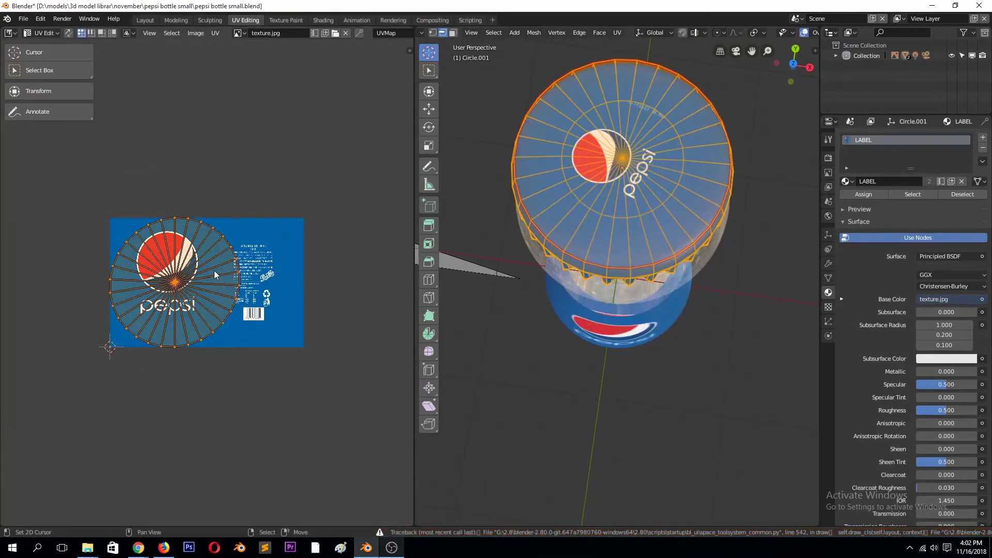
- View the whole texture and top view, then apply the cap's scale in object mode
{"action": "scroll", "coordinate": [214, 271], "scroll_direction": "up", "scroll_amount": 2}
{"action": "middle_click_drag", "start_coordinate": [216, 268], "coordinate": [259, 292]}
{"action": "scroll", "coordinate": [248, 289], "scroll_direction": "down", "scroll_amount": 3}
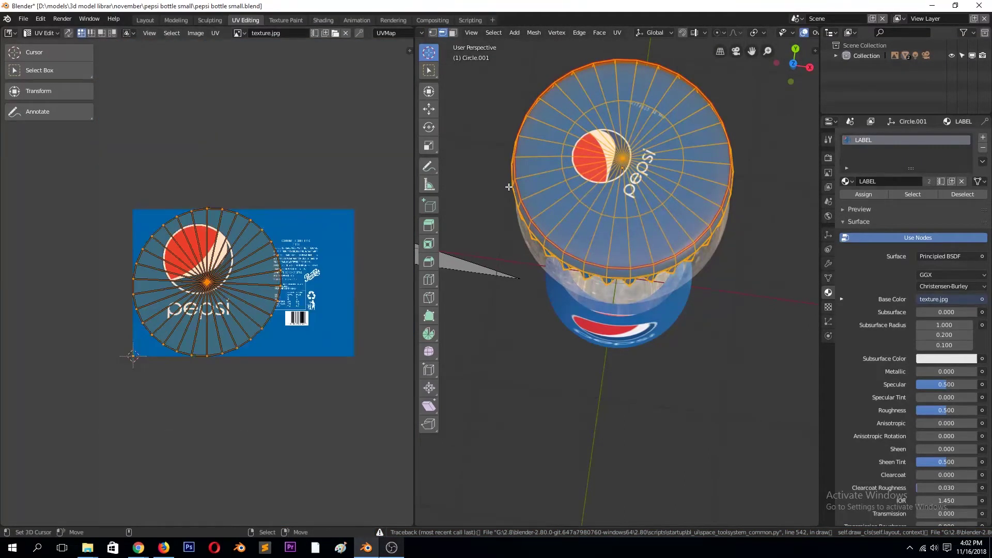
{"action": "key", "text": "KP_7"}
{"action": "scroll", "coordinate": [594, 305], "scroll_direction": "up", "scroll_amount": 2}
{"action": "right_click", "coordinate": [594, 305]}
{"action": "left_click", "coordinate": [595, 303]}
{"action": "key", "text": "ctrl+a"}
{"action": "left_click", "coordinate": [601, 324]}
- Re-unwrap the cap into ring and disc islands and move the enlarged disc onto the Pepsi logo
{"action": "key", "text": "Tab"}
{"action": "key", "text": "u"}
{"action": "left_click", "coordinate": [599, 310]}
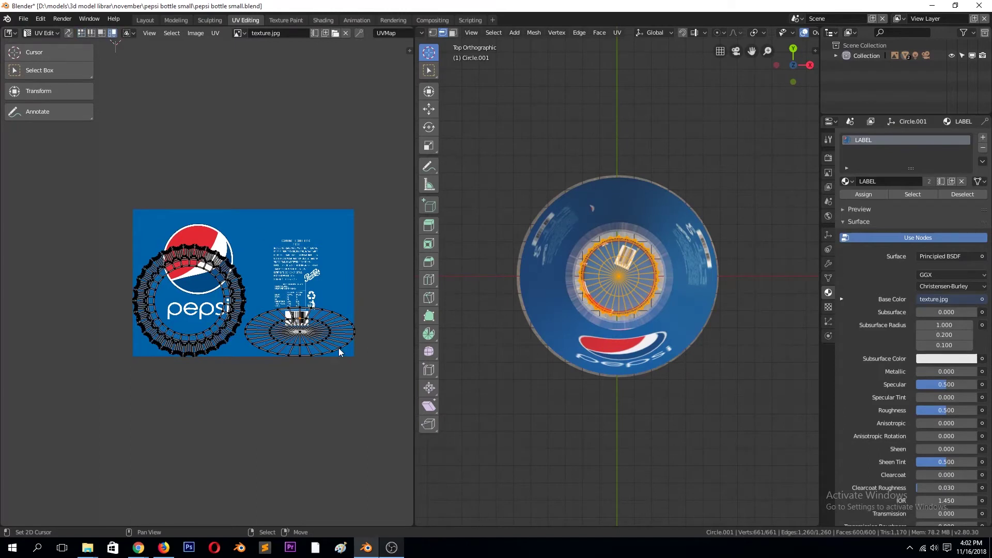
{"action": "key", "text": "s"}
{"action": "key", "text": "Return"}
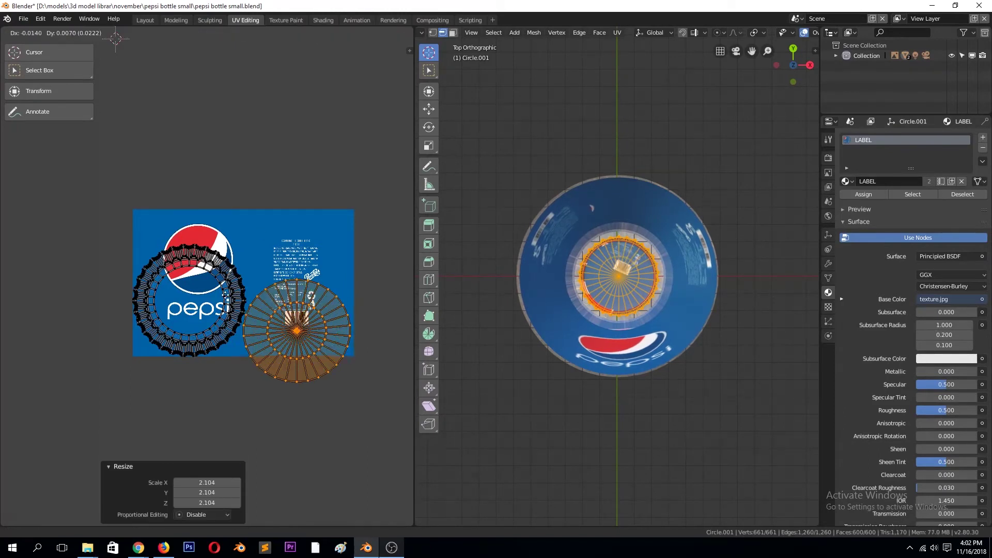
{"action": "key", "text": "g"}
{"action": "left_click", "coordinate": [179, 271]}
- Enlarge the disc further, shrink the ring island below the logo, and return to object mode
{"action": "key", "text": "s"}
{"action": "left_click", "coordinate": [214, 330]}
{"action": "key", "text": "l"}
{"action": "key", "text": "s"}
{"action": "left_click", "coordinate": [216, 335]}
{"action": "key", "text": "g"}
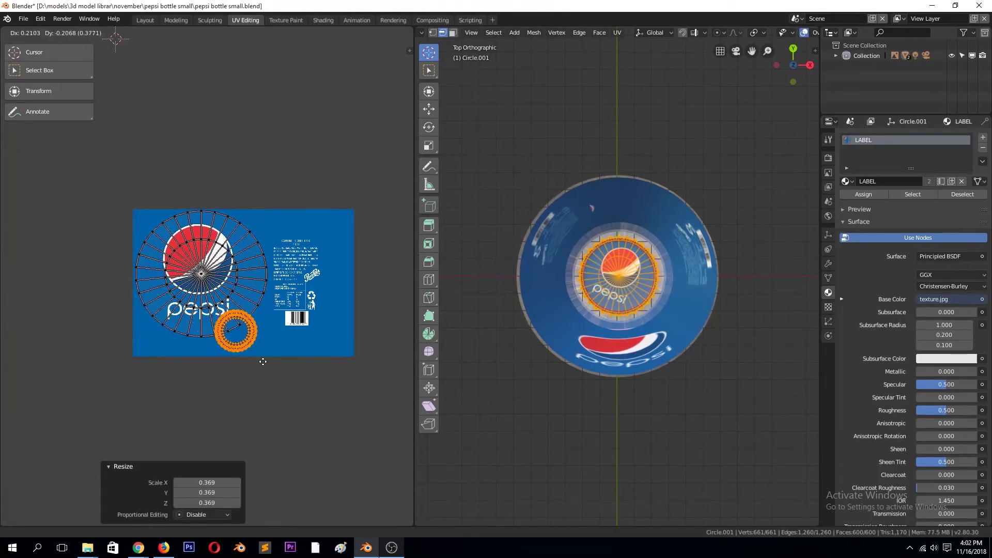
{"action": "left_click", "coordinate": [270, 363]}
{"action": "key", "text": "Tab"}
{"action": "mouse_move", "coordinate": [643, 234]}
{"action": "middle_mouse_down"}
{"action": "mouse_move", "coordinate": [588, 286]}
{"action": "mouse_move", "coordinate": [587, 234]}
{"action": "middle_mouse_up"}
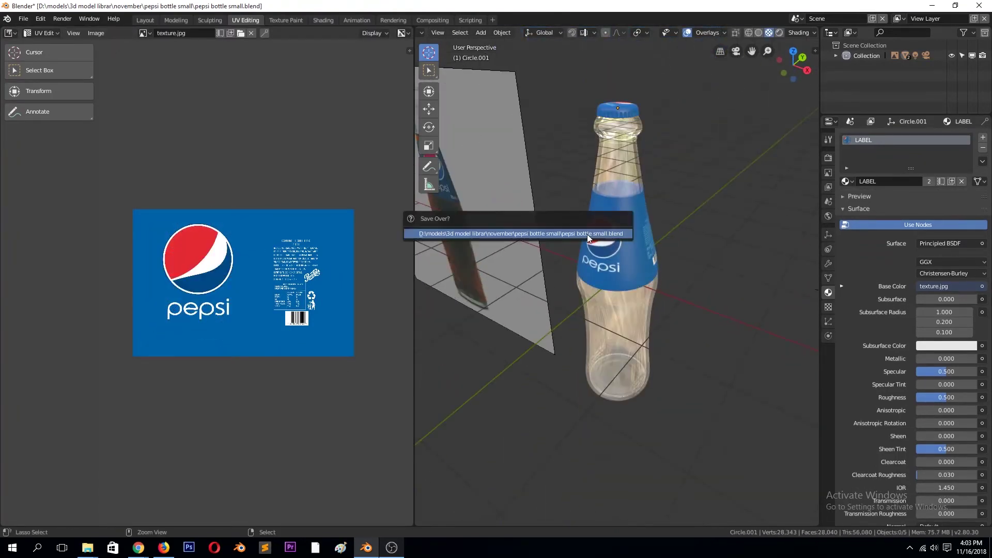
- In the Shading workspace, set the render engine to Cycles with a live rendered viewport
{"action": "key", "text": "KP_1"}
{"action": "scroll", "coordinate": [592, 262], "scroll_direction": "down", "scroll_amount": 4}
{"action": "left_click", "coordinate": [323, 20]}
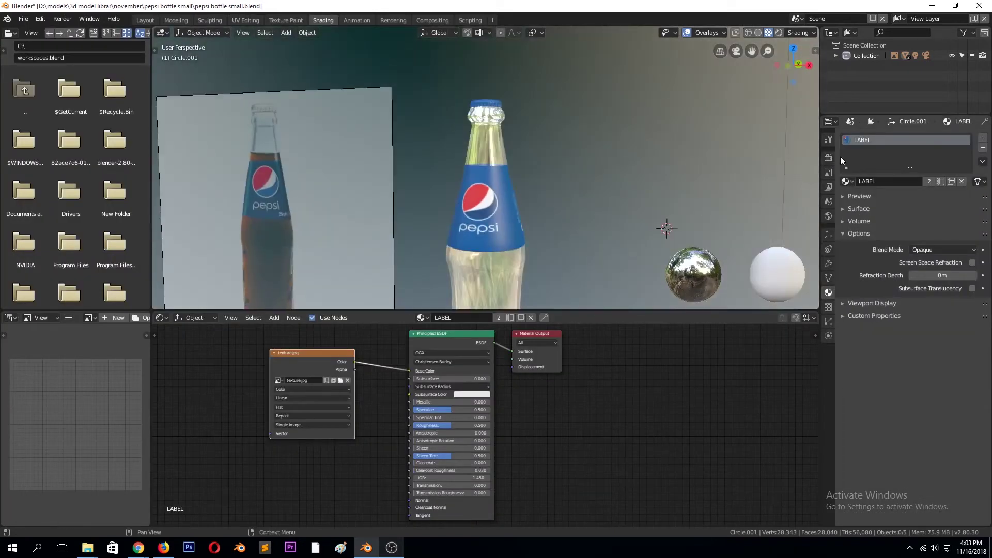
{"action": "left_click", "coordinate": [829, 157]}
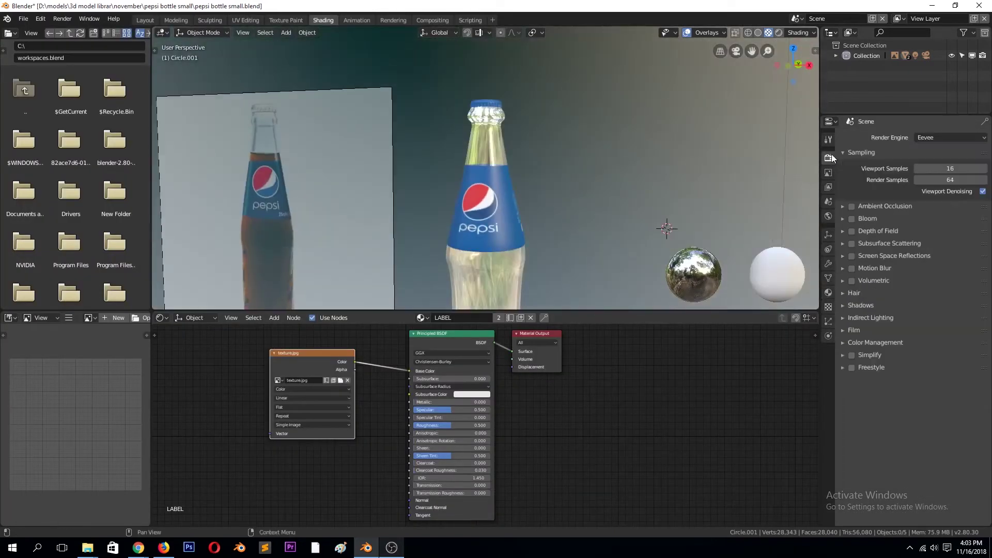
{"action": "key", "text": "Return"}
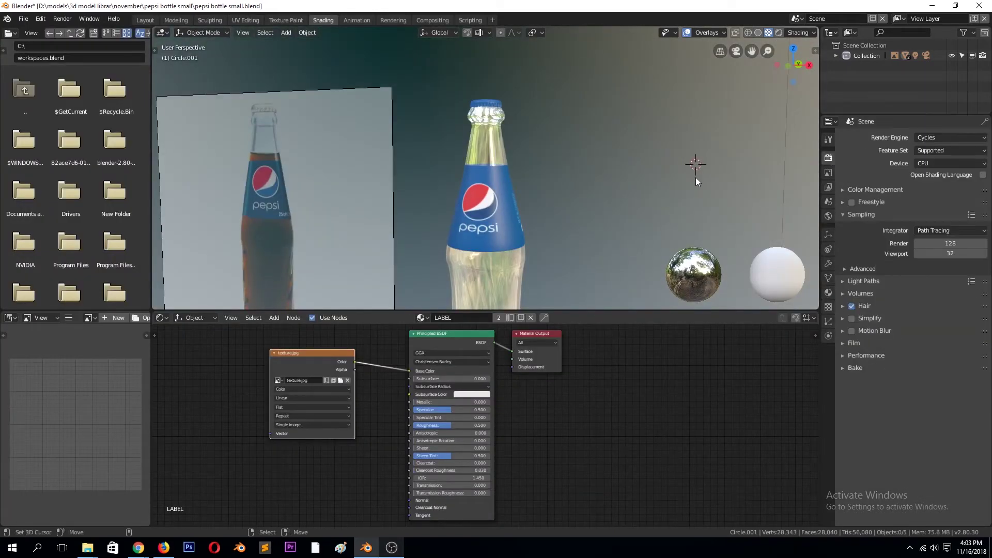
{"action": "left_click", "coordinate": [778, 32]}
{"action": "scroll", "coordinate": [626, 195], "scroll_direction": "down", "scroll_amount": 2}
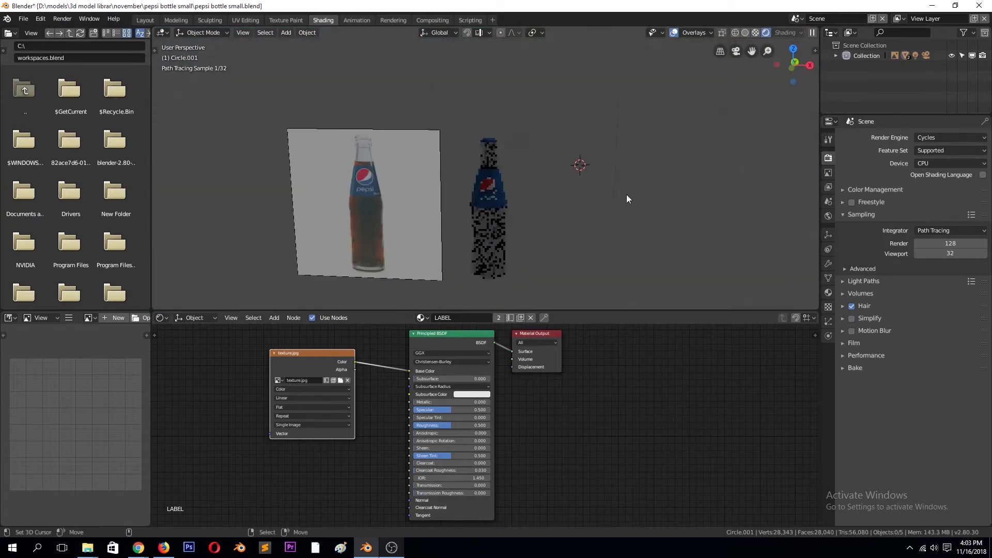
{"action": "scroll", "coordinate": [568, 207], "scroll_direction": "up", "scroll_amount": 2}
- Set the bottle's LABEL material to Roughness 0.324 and Anisotropic 0.110
{"action": "left_click", "coordinate": [503, 215]}
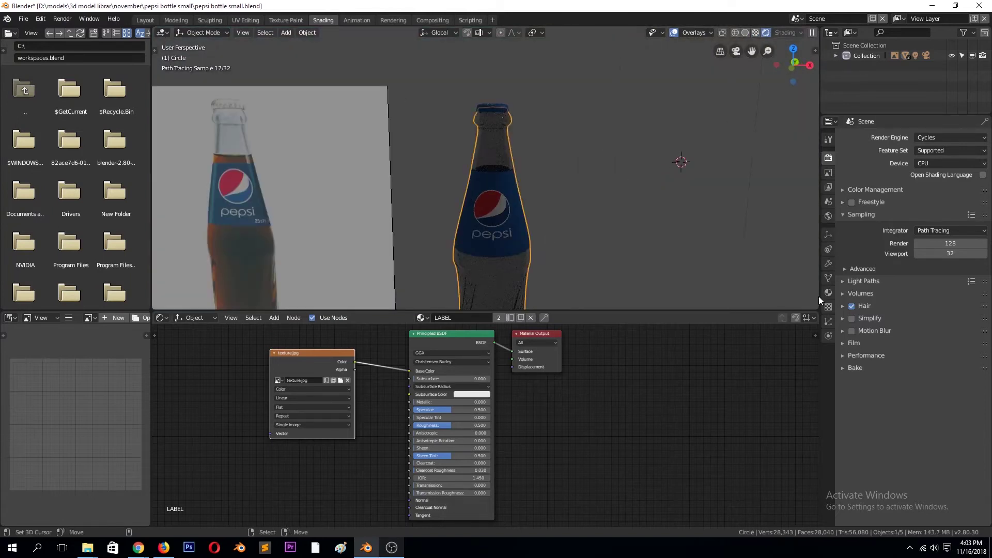
{"action": "left_click", "coordinate": [828, 292]}
{"action": "scroll", "coordinate": [465, 414], "scroll_direction": "up", "scroll_amount": 1}
{"action": "mouse_move", "coordinate": [465, 424]}
{"action": "left_mouse_down"}
{"action": "mouse_move", "coordinate": [444, 425]}
{"action": "mouse_move", "coordinate": [421, 476]}
{"action": "left_mouse_up"}
{"action": "left_click", "coordinate": [515, 260]}
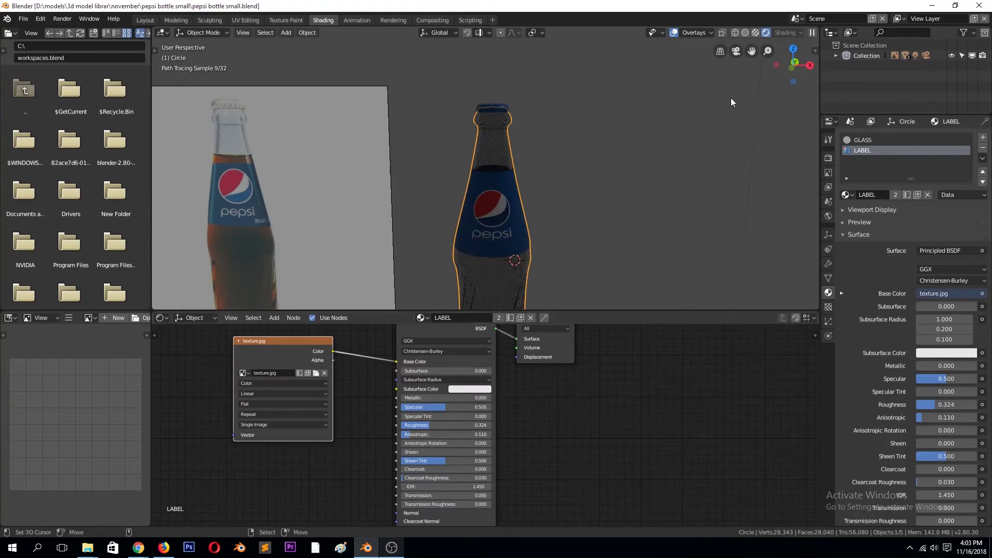
- Switch the node editor to World and enable Use Nodes
{"action": "left_click", "coordinate": [194, 318]}
{"action": "left_click", "coordinate": [195, 294]}
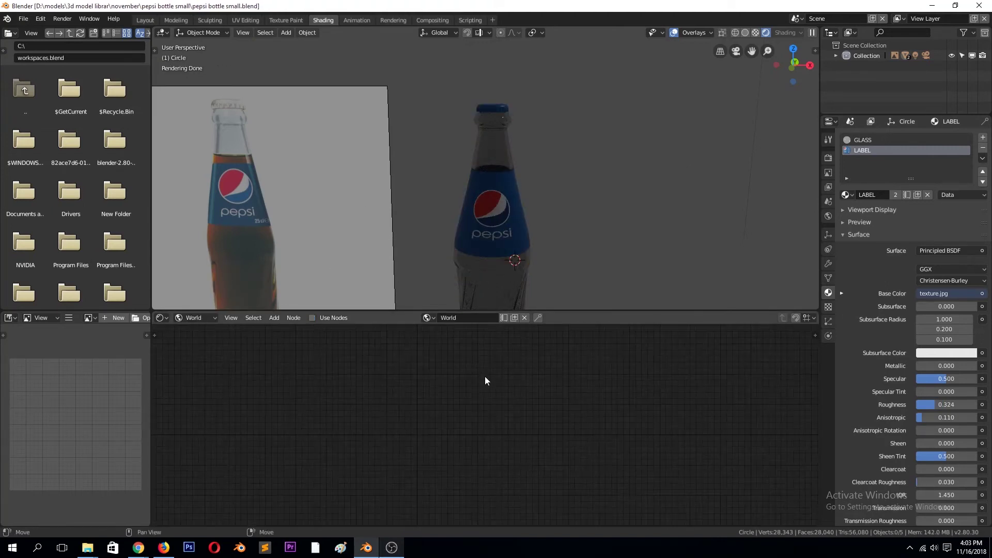
{"action": "left_click", "coordinate": [312, 317]}
- Plug an Environment Texture with Warehouse-with-lights.jpg into the World Color
{"action": "left_click", "coordinate": [981, 224]}
{"action": "left_click", "coordinate": [798, 119]}
{"action": "left_click", "coordinate": [955, 235]}
{"action": "left_click", "coordinate": [43, 289]}
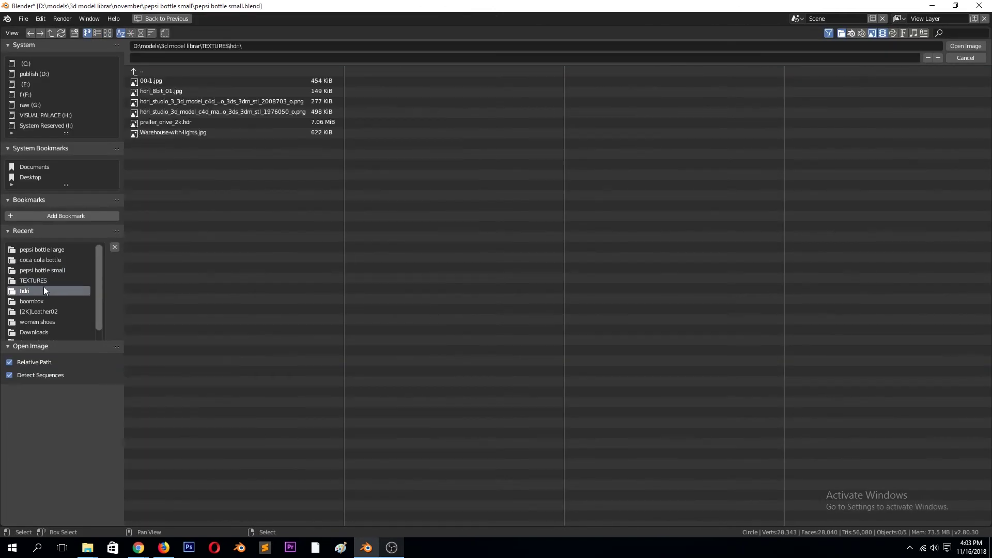
{"action": "left_click", "coordinate": [107, 32]}
{"action": "left_click", "coordinate": [637, 103]}
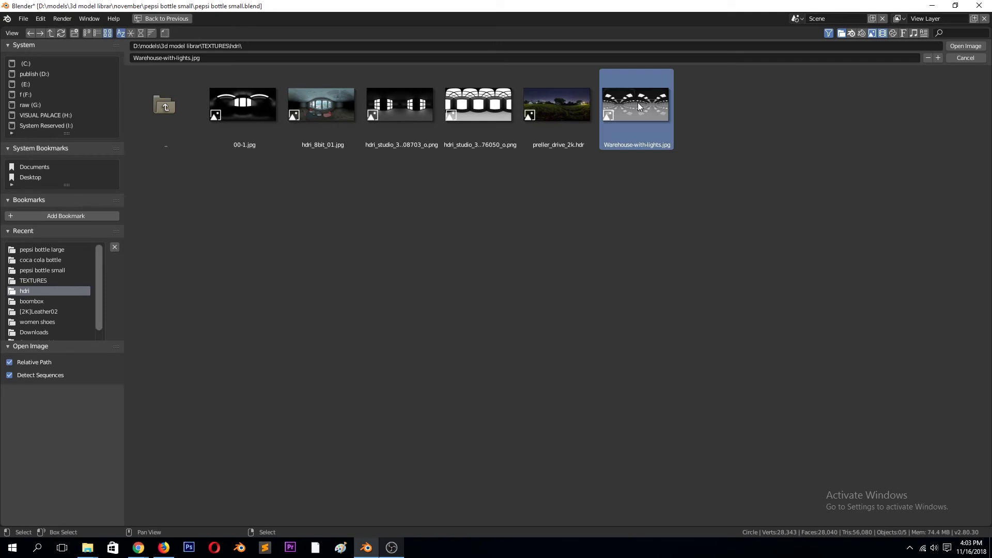
{"action": "double_click", "coordinate": [637, 102]}
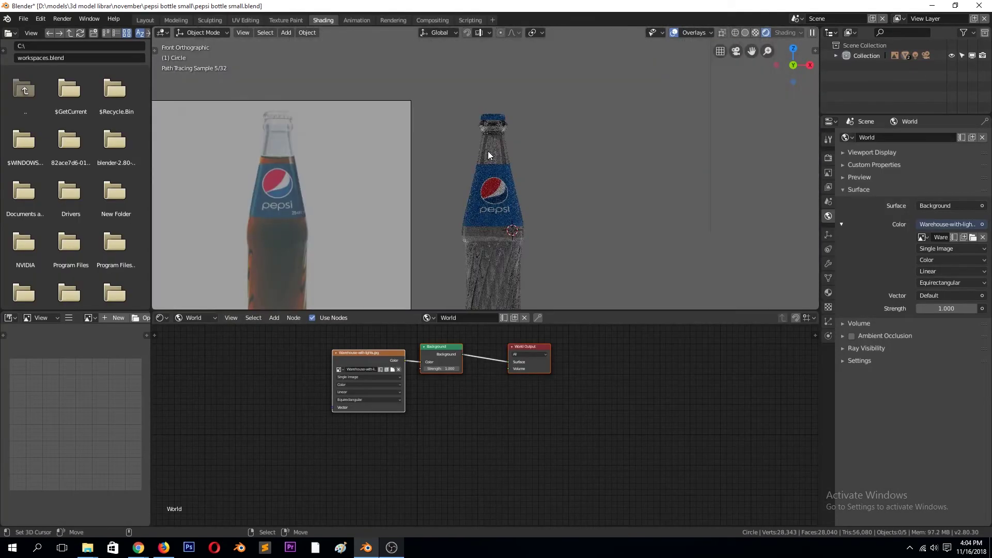
- Save the file, switch to solid top view and delete the active object
{"action": "middle_click_drag", "start_coordinate": [484, 174], "coordinate": [480, 188]}
{"action": "key", "text": "ctrl+s"}
{"action": "key", "text": "z"}
{"action": "left_click", "coordinate": [538, 201]}
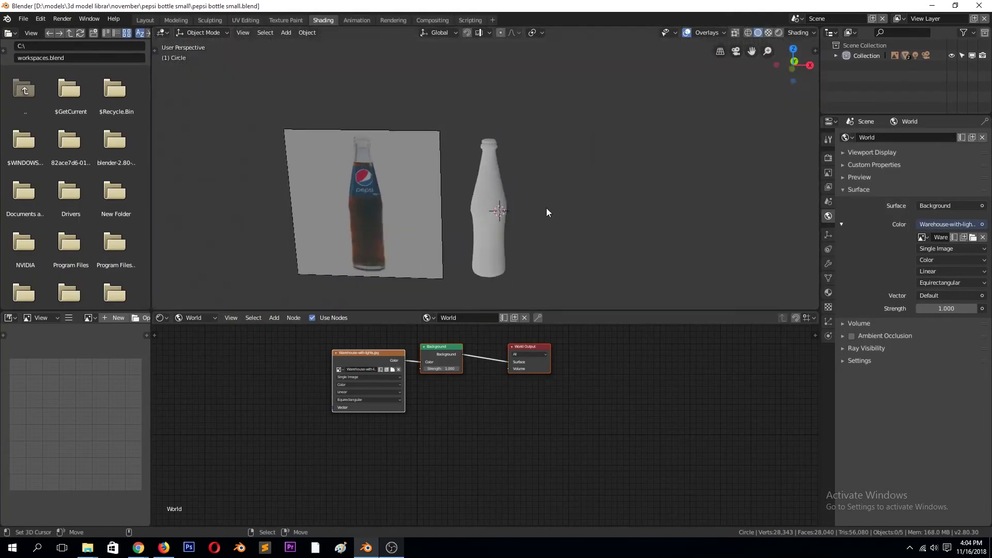
{"action": "key", "text": "KP_7"}
{"action": "key", "text": "Delete"}
- Add an area light above and right of the bottle and adjust its light settings
{"action": "key", "text": "shift+a"}
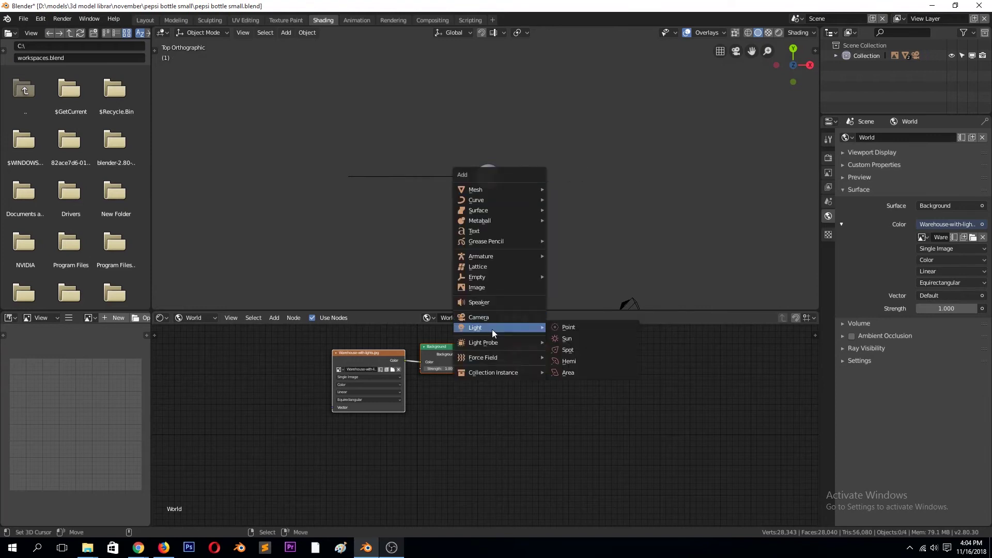
{"action": "left_click", "coordinate": [586, 372]}
{"action": "key", "text": "KP_1"}
{"action": "key", "text": "g"}
{"action": "left_click", "coordinate": [770, 161]}
{"action": "left_click", "coordinate": [828, 263]}
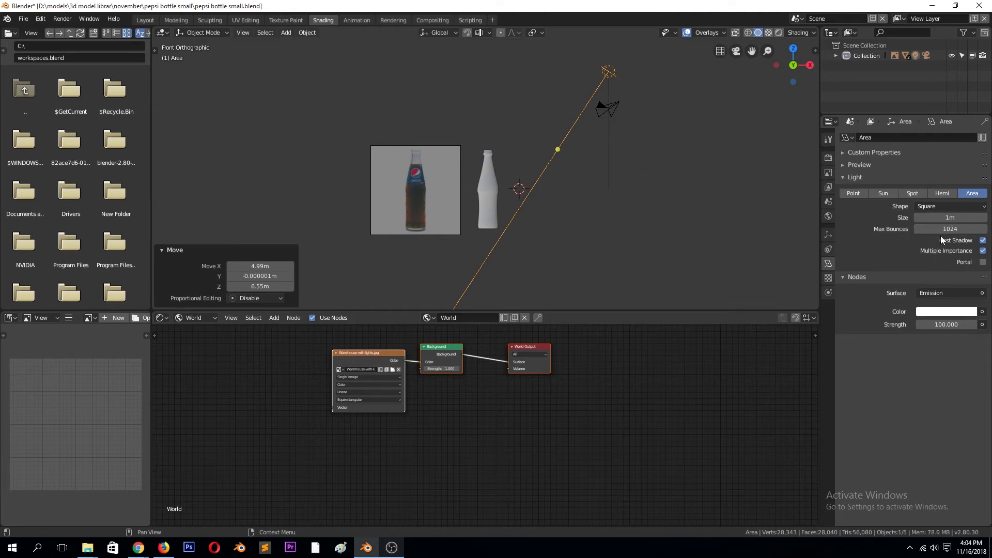
{"action": "left_click", "coordinate": [942, 229]}
{"action": "key", "text": "KP_7"}
- Duplicate the area light near the bottle, clear and re-rotate it on X, and reposition it
{"action": "key", "text": "shift+d"}
{"action": "left_click", "coordinate": [517, 186]}
{"action": "key", "text": "alt+r"}
{"action": "key", "text": "r"}
{"action": "key", "text": "x"}
{"action": "left_click", "coordinate": [502, 153]}
{"action": "key", "text": "KP_3"}
{"action": "key", "text": "g"}
{"action": "left_click", "coordinate": [631, 147]}
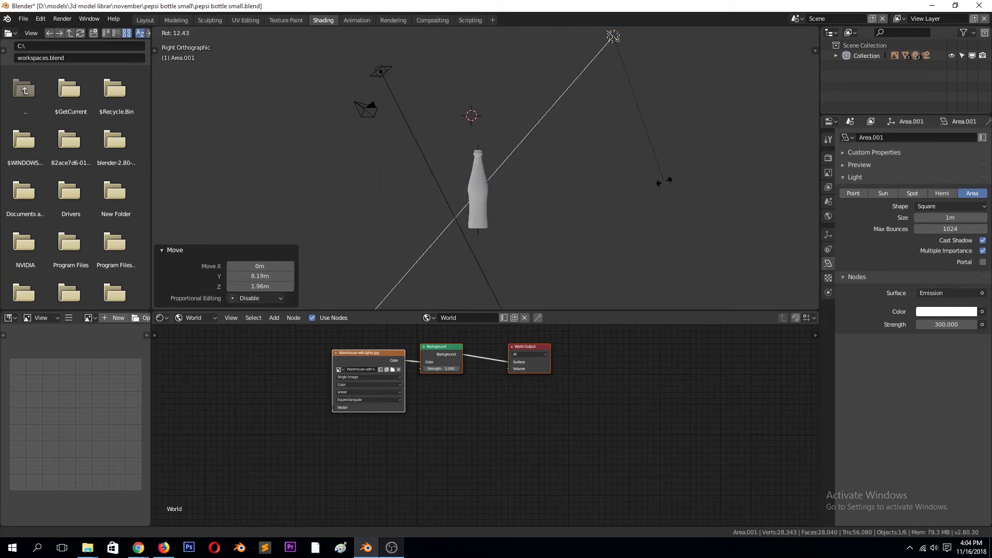
- Orbit to a perspective view and preview the bottle in Cycles rendered shading
{"action": "middle_click_drag", "start_coordinate": [522, 167], "coordinate": [621, 188]}
{"action": "scroll", "coordinate": [619, 146], "scroll_direction": "down", "scroll_amount": 2}
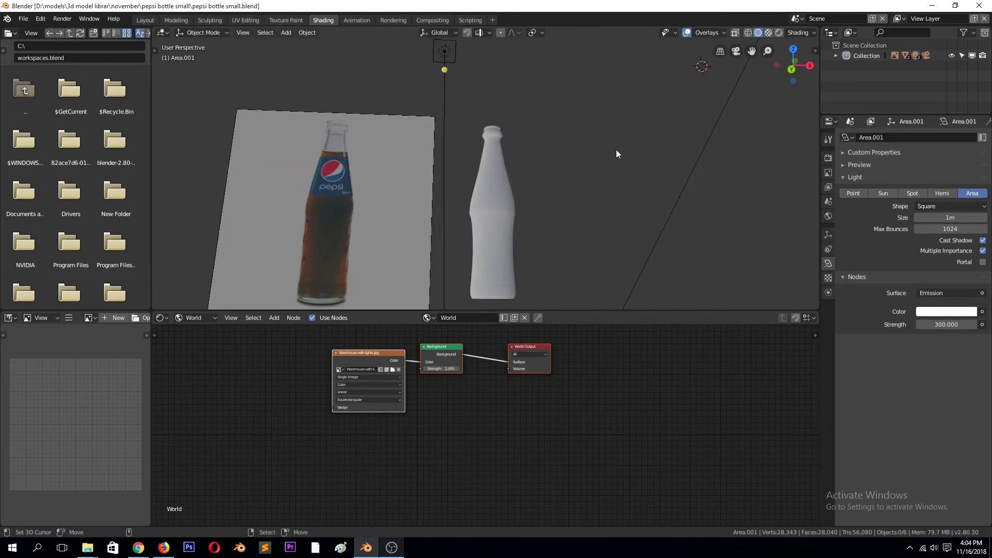
{"action": "left_click", "coordinate": [778, 33]}
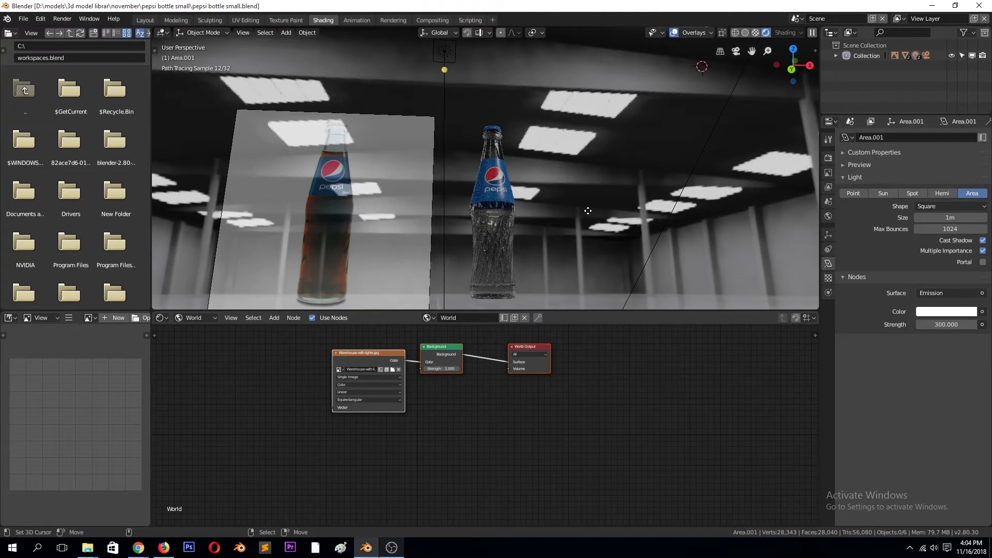
- Swap the environment image for the office-ceiling photo from the textures folder
{"action": "left_click", "coordinate": [393, 369]}
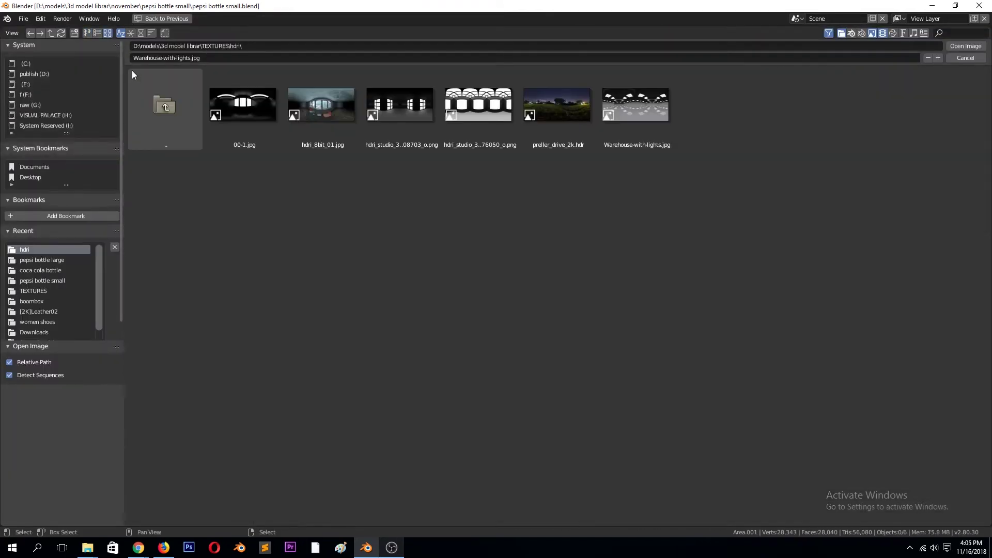
{"action": "left_click", "coordinate": [132, 71]}
{"action": "scroll", "coordinate": [512, 318], "scroll_direction": "down", "scroll_amount": 2}
{"action": "double_click", "coordinate": [491, 201]}
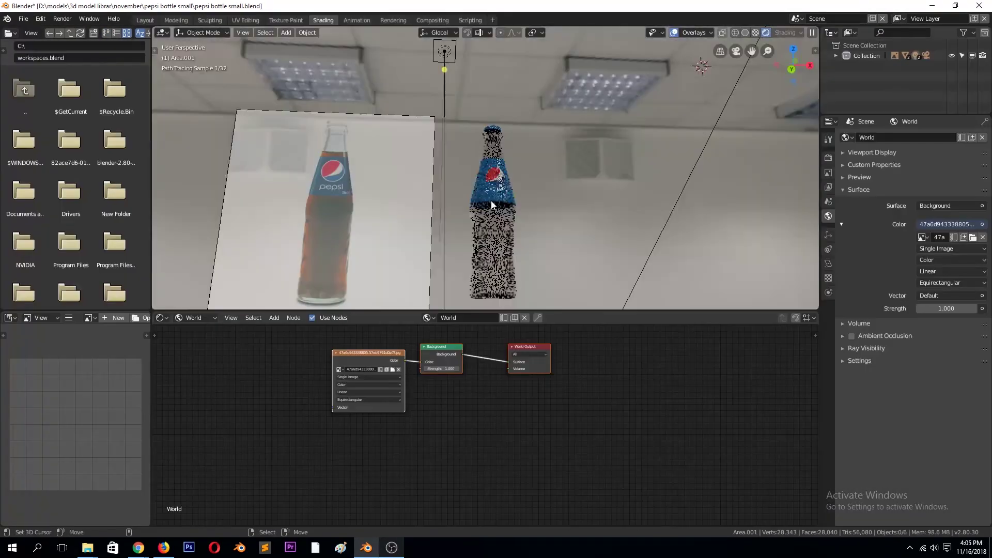
- Set the area lights' strengths to 600 and 1000
{"action": "left_click", "coordinate": [499, 249]}
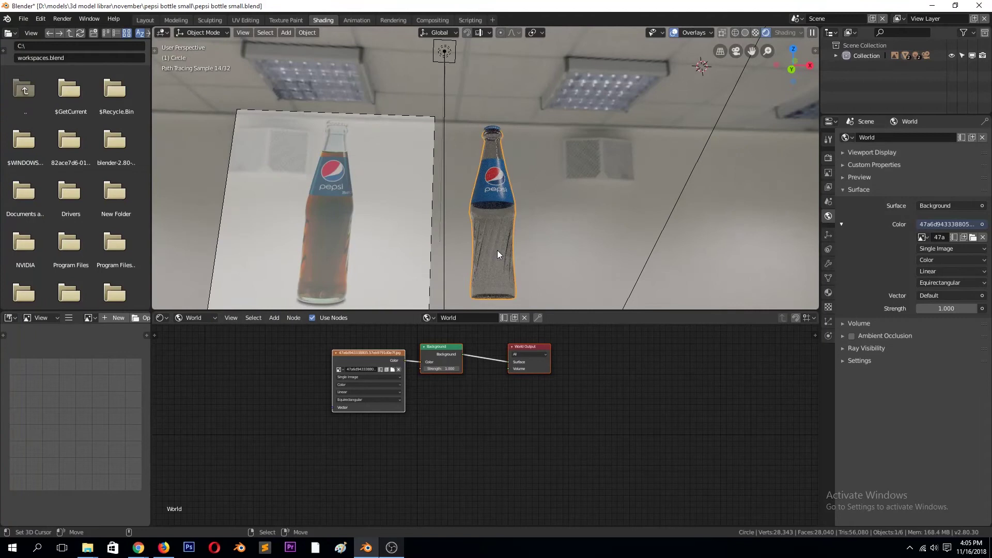
{"action": "left_click", "coordinate": [535, 244]}
{"action": "left_click", "coordinate": [828, 263]}
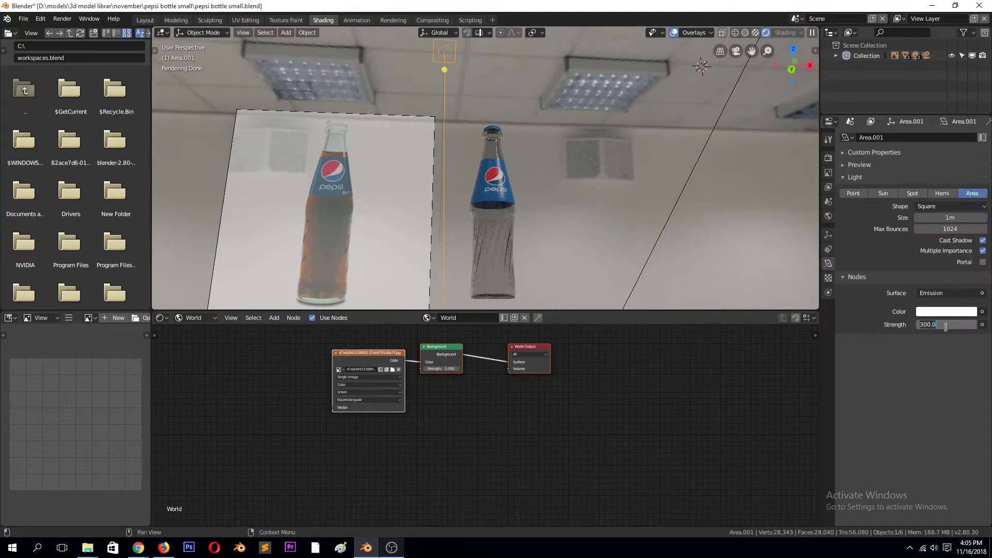
{"action": "type", "text": "600.000"}
{"action": "left_click", "coordinate": [720, 106]}
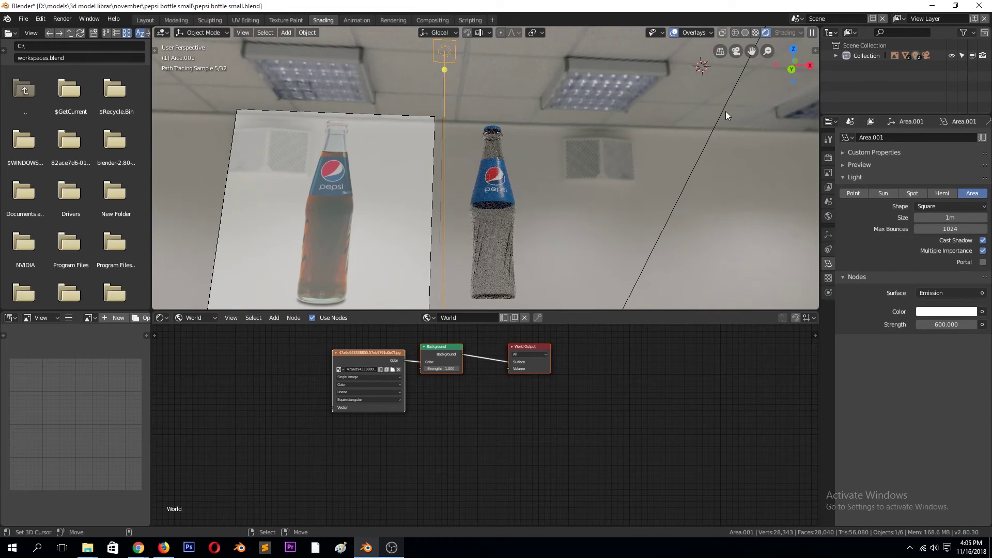
{"action": "left_click", "coordinate": [944, 325]}
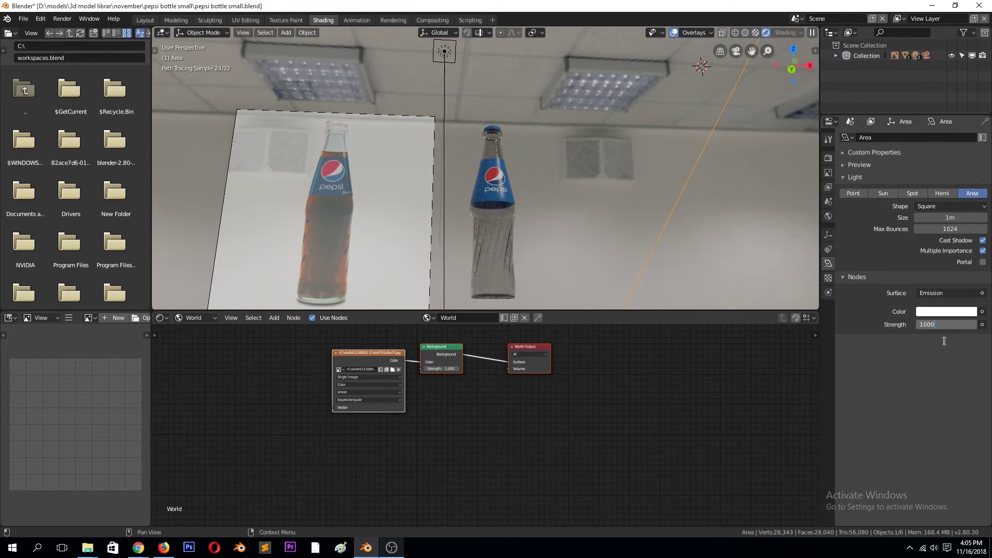
{"action": "key", "text": "Return"}
{"action": "left_click", "coordinate": [663, 225]}
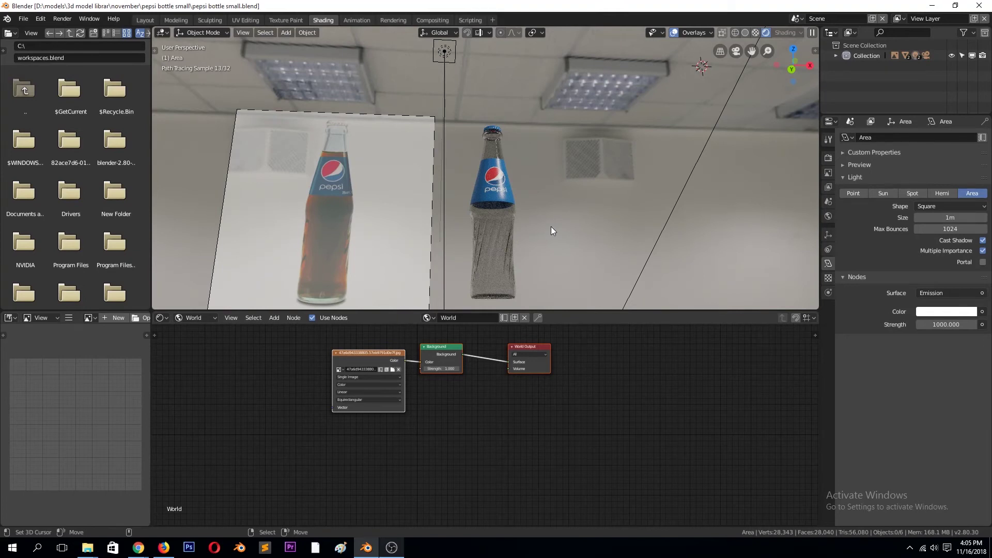
{"action": "key", "text": "ctrl+z"}
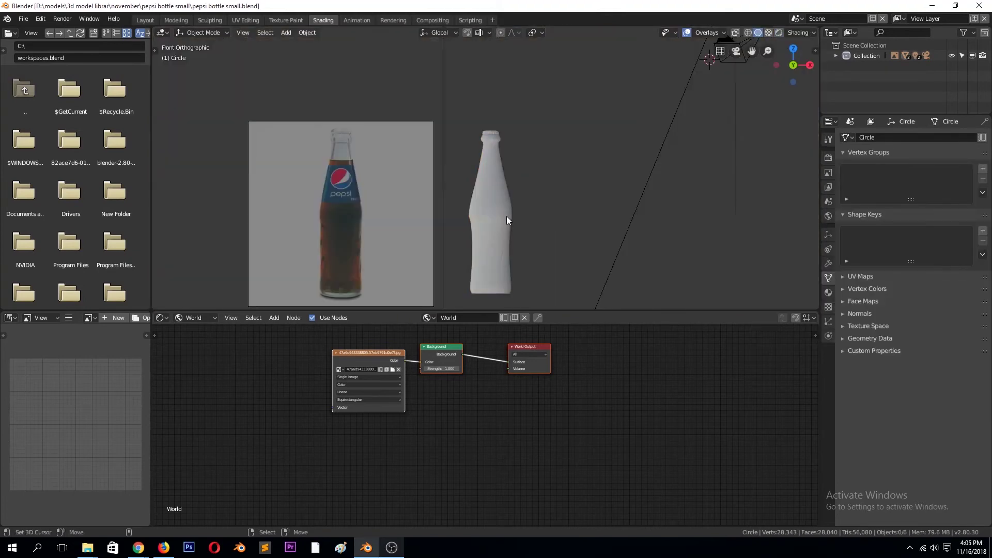
- Apply the bottle's Solidify modifier and select its bottom edge loop in edit mode
{"action": "key", "text": "ctrl+z"}
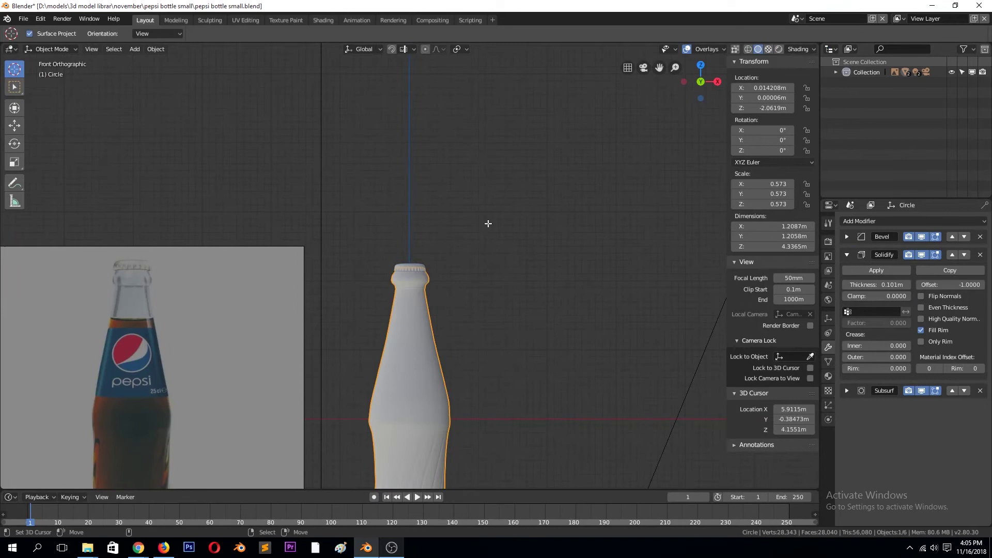
{"action": "scroll", "coordinate": [488, 223], "scroll_direction": "down", "scroll_amount": 5, "text": "shift"}
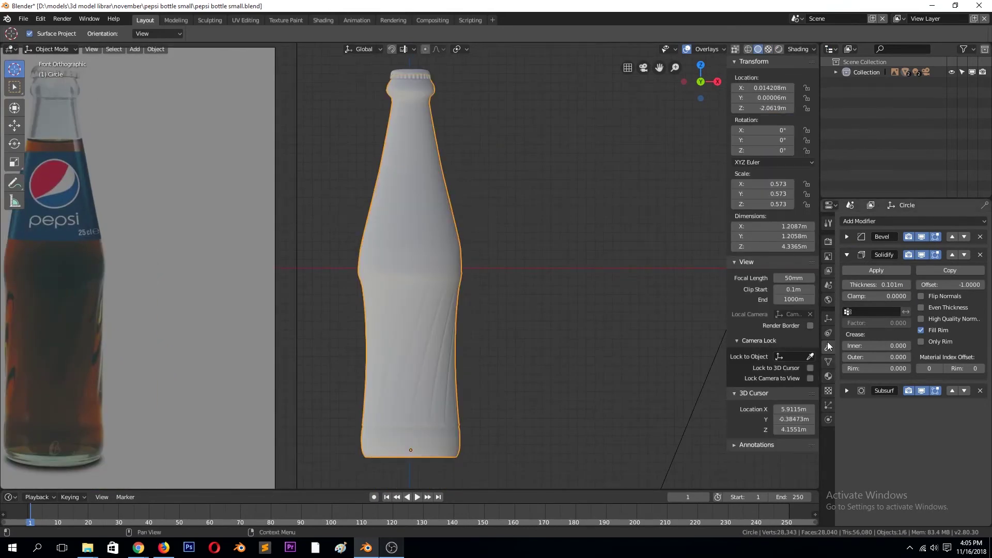
{"action": "left_click", "coordinate": [858, 274]}
{"action": "key", "text": "Tab"}
{"action": "scroll", "coordinate": [409, 310], "scroll_direction": "up", "scroll_amount": 5}
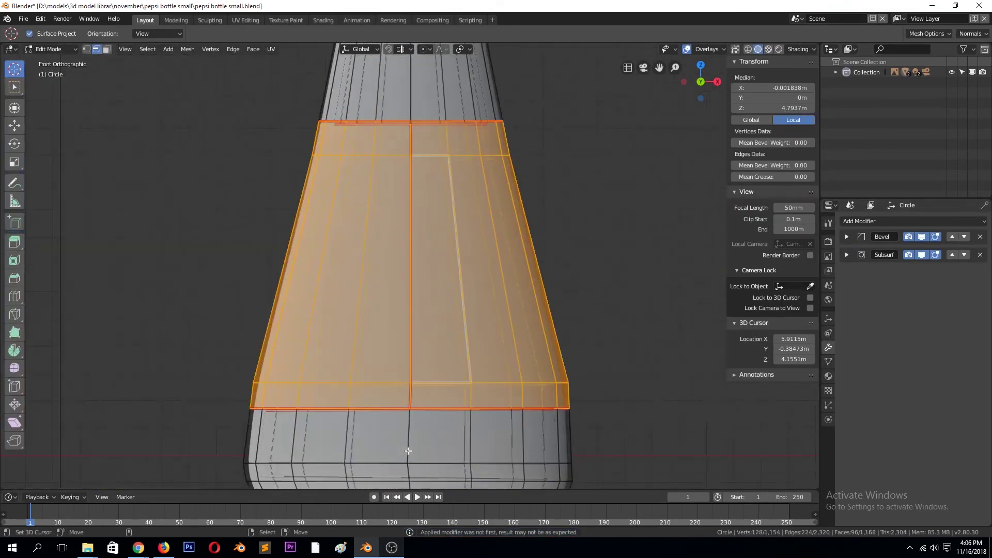
{"action": "scroll", "coordinate": [409, 434], "scroll_direction": "down", "scroll_amount": 8}
{"action": "left_click", "coordinate": [409, 416], "text": "alt"}
{"action": "key", "text": "KP_Decimal"}
{"action": "mouse_move", "coordinate": [421, 310]}
{"action": "middle_mouse_down"}
{"action": "mouse_move", "coordinate": [387, 355]}
{"action": "mouse_move", "coordinate": [389, 387]}
{"action": "mouse_move", "coordinate": [394, 327]}
{"action": "middle_mouse_up"}
- Select the base vertices and adjust the bottle's base in front wireframe view
{"action": "key", "text": "1"}
{"action": "left_click", "coordinate": [410, 262]}
{"action": "key", "text": "ctrl+KP_Add"}
{"action": "key", "text": "ctrl+KP_Add"}
{"action": "key", "text": "ctrl+KP_Add"}
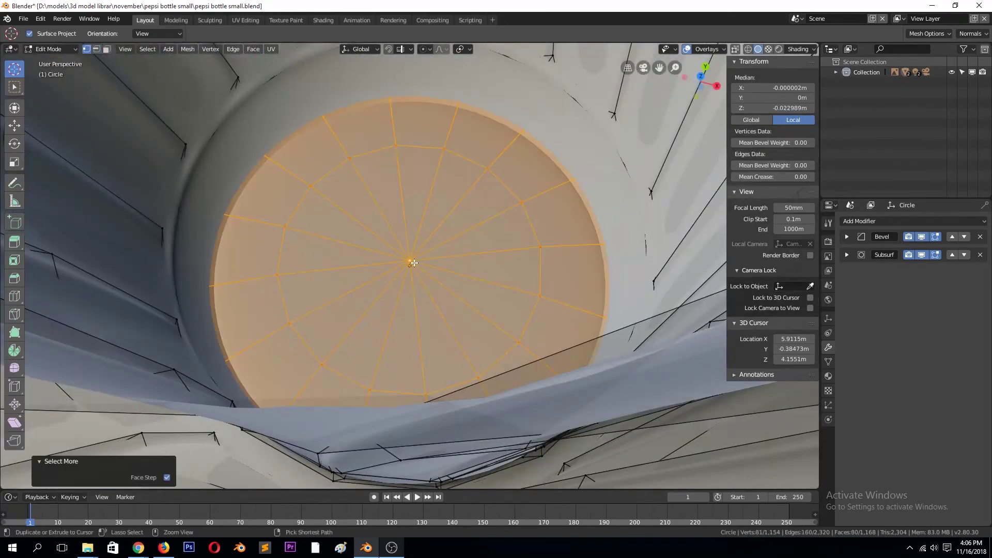
{"action": "key", "text": "ctrl+KP_Add"}
{"action": "key", "text": "ctrl+KP_Subtract"}
{"action": "key", "text": "KP_1"}
{"action": "key", "text": "shift+z"}
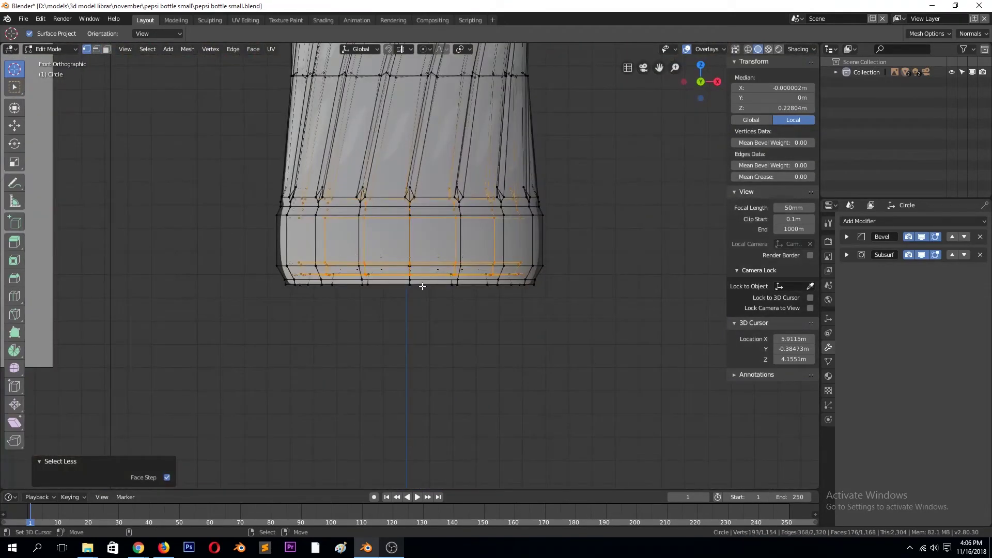
{"action": "key", "text": "ctrl+KP_Subtract"}
{"action": "key", "text": "g"}
{"action": "left_click", "coordinate": [408, 266]}
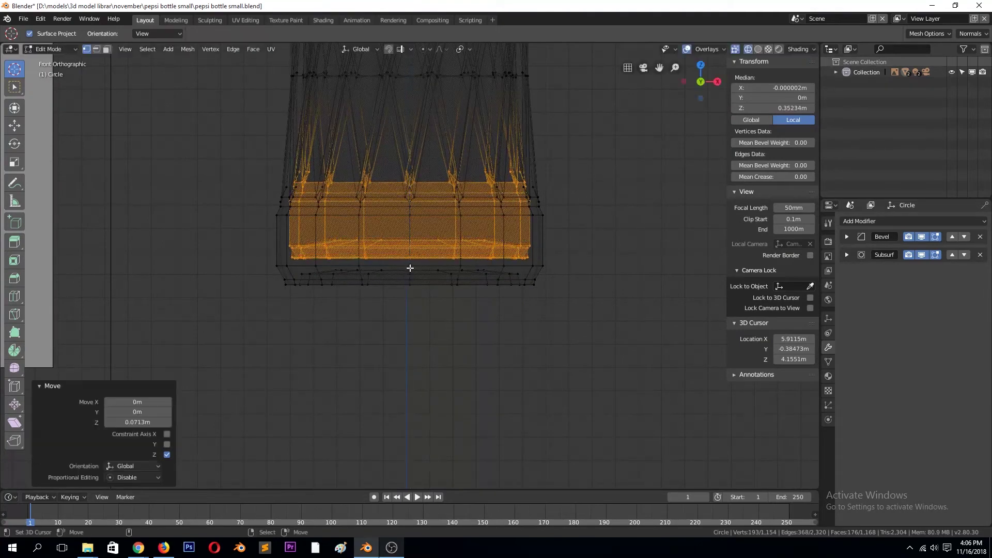
{"action": "key", "text": "ctrl+z"}
{"action": "key", "text": "ctrl+KP_Subtract"}
{"action": "key", "text": "ctrl+KP_Add"}
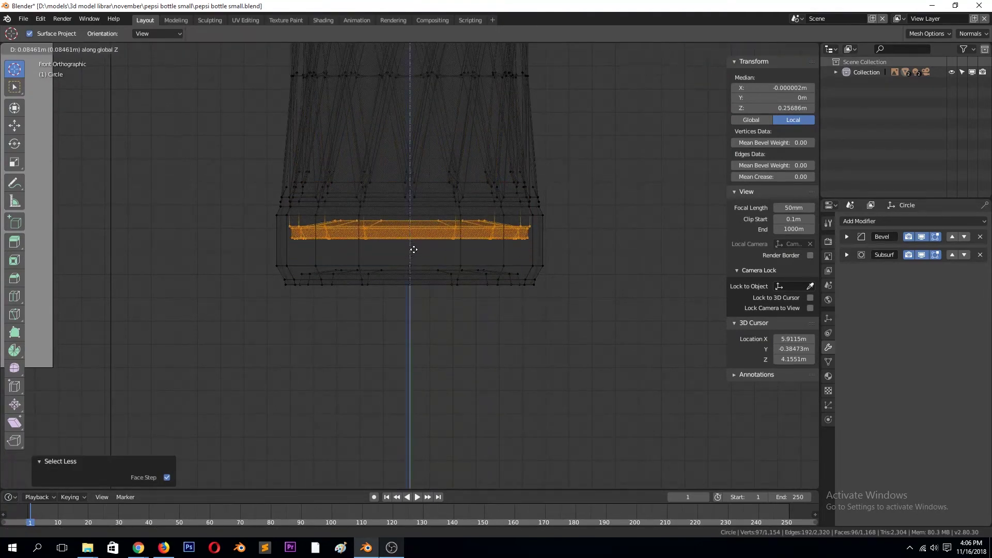
- Return to solid object view and save, overwriting the file
{"action": "key", "text": "Tab"}
{"action": "key", "text": "z"}
{"action": "left_click", "coordinate": [517, 279]}
{"action": "key", "text": "ctrl+s"}
{"action": "scroll", "coordinate": [470, 293], "scroll_direction": "down", "scroll_amount": 5}
{"action": "left_click", "coordinate": [470, 293]}
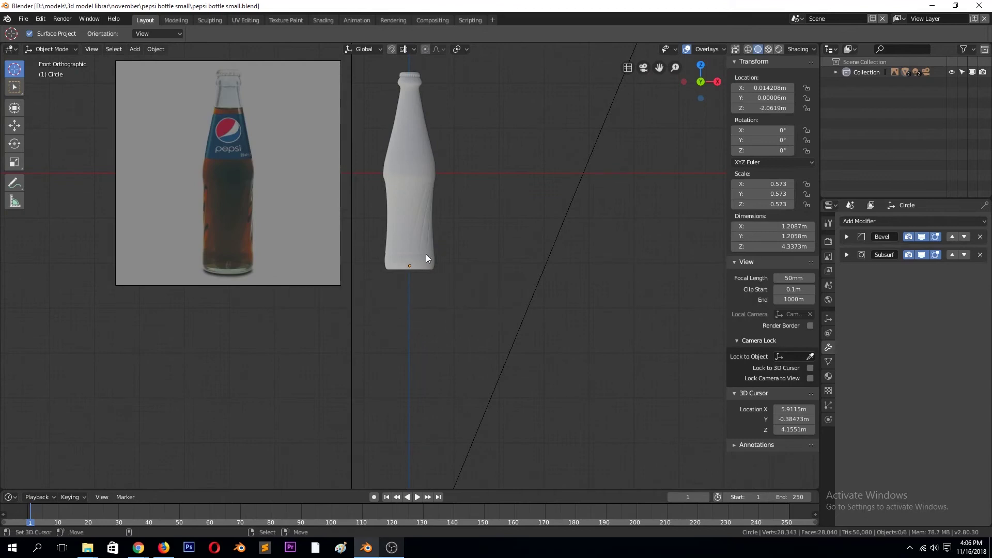
- Select the lower bottle body in wireframe edit mode and separate it as a liquid copy
{"action": "left_click", "coordinate": [412, 232]}
{"action": "key", "text": "Tab"}
{"action": "scroll", "coordinate": [412, 232], "scroll_direction": "up", "scroll_amount": 5}
{"action": "key", "text": "z"}
{"action": "left_click", "coordinate": [363, 254]}
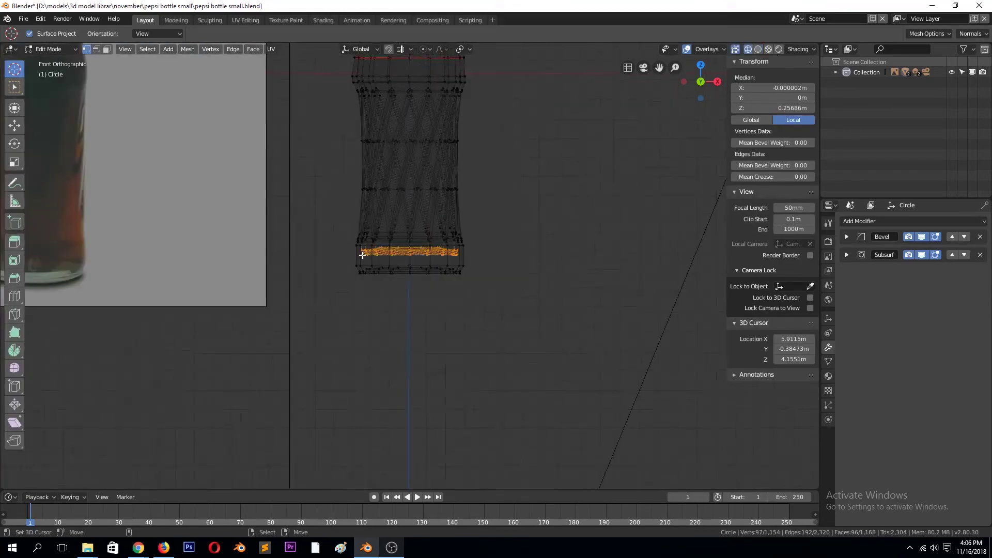
{"action": "key", "text": "ctrl+KP_Add"}
{"action": "key", "text": "ctrl+KP_Add"}
{"action": "key", "text": "ctrl+KP_Add"}
{"action": "scroll", "coordinate": [363, 264], "scroll_direction": "down", "scroll_amount": 3}
{"action": "scroll", "coordinate": [364, 271], "scroll_direction": "down", "scroll_amount": 2}
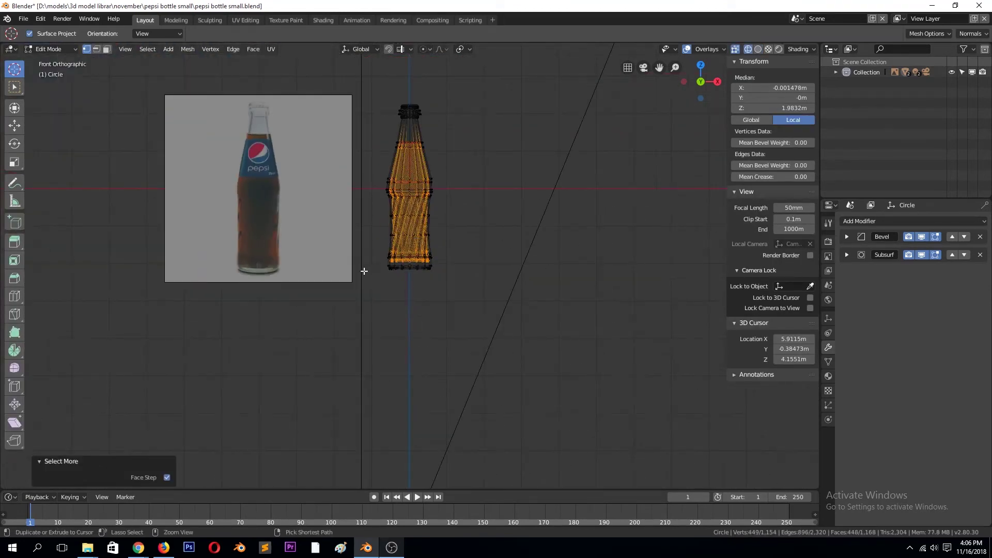
{"action": "key", "text": "Tab"}
{"action": "scroll", "coordinate": [414, 250], "scroll_direction": "up", "scroll_amount": 2}
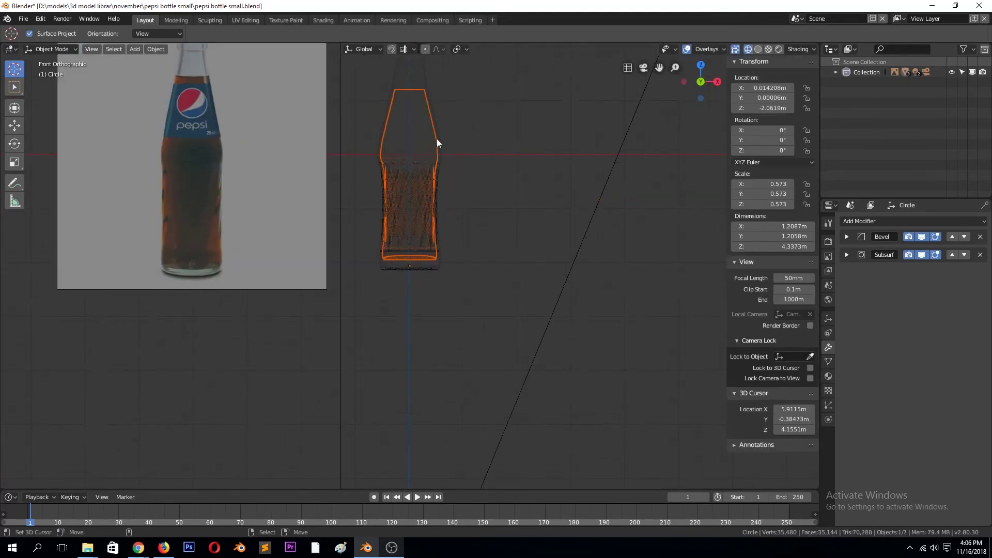
{"action": "scroll", "coordinate": [435, 140], "scroll_direction": "up", "scroll_amount": 3}
- Shrink the liquid copy slightly and bring its open top rim into view
{"action": "key", "text": "s"}
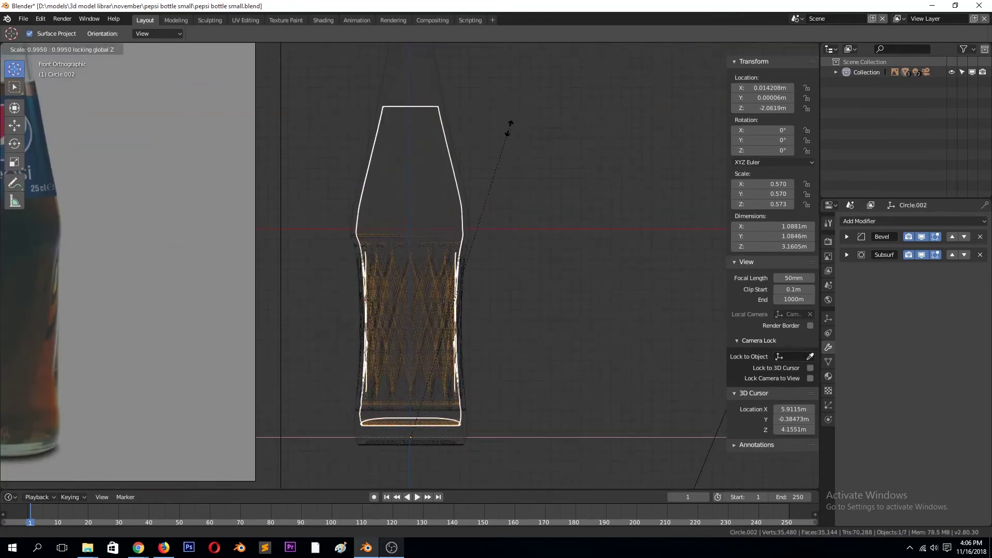
{"action": "key", "text": "Escape"}
{"action": "key", "text": "Tab"}
{"action": "scroll", "coordinate": [436, 198], "scroll_direction": "up", "scroll_amount": 4}
{"action": "middle_click_drag", "start_coordinate": [436, 198], "coordinate": [452, 155]}
- Extrude and scale the liquid's top rim inward, merging it to a centre point
{"action": "key", "text": "e"}
{"action": "key", "text": "Escape"}
{"action": "key", "text": "s"}
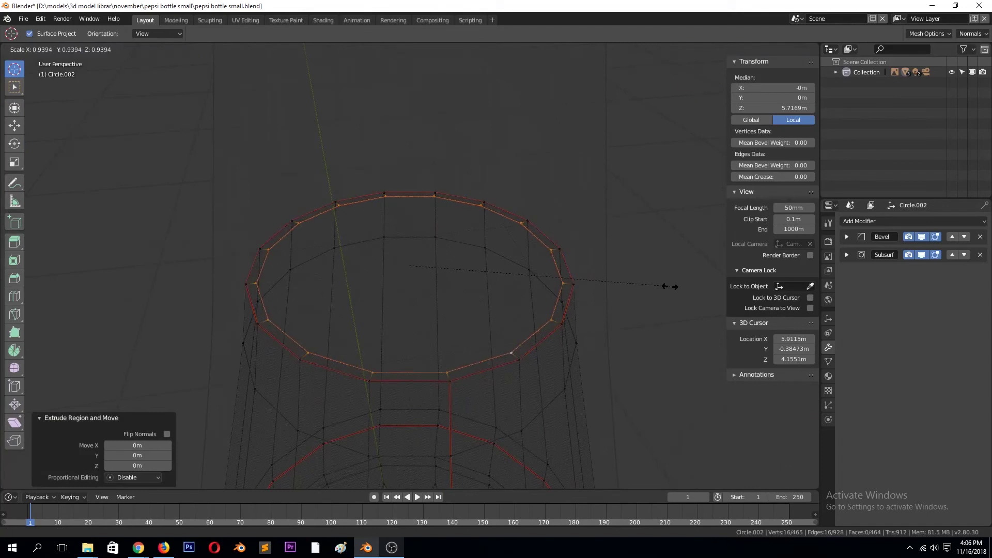
{"action": "left_click", "coordinate": [505, 275]}
{"action": "key", "text": "e"}
{"action": "key", "text": "Escape"}
{"action": "key", "text": "alt+m"}
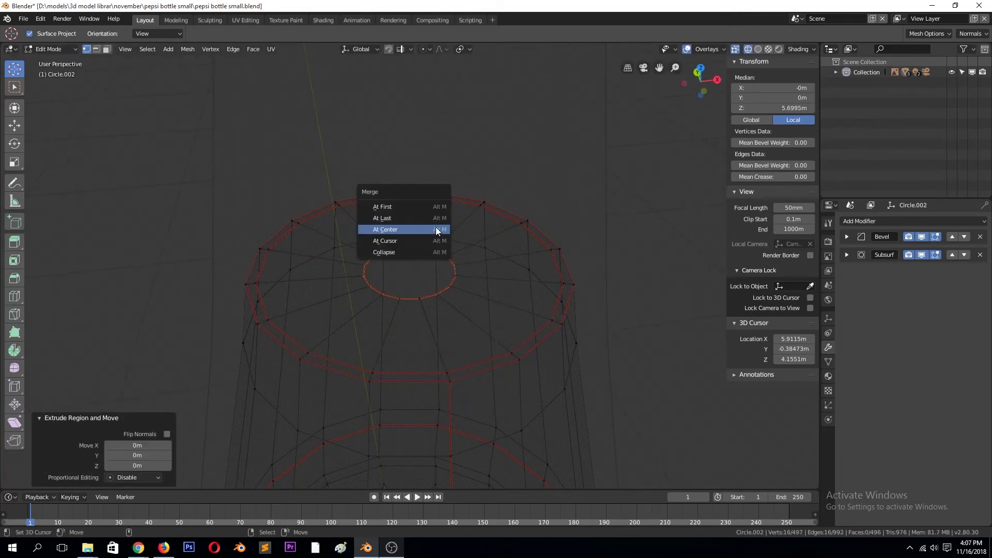
{"action": "left_click", "coordinate": [436, 231]}
{"action": "key", "text": "Tab"}
{"action": "scroll", "coordinate": [507, 299], "scroll_direction": "down", "scroll_amount": 3}
{"action": "key", "text": "shift+z"}
- Recalculate the liquid's normals and replace its materials with a new SODA material
{"action": "key", "text": "Tab"}
{"action": "key", "text": "shift+n"}
{"action": "key", "text": "Tab"}
{"action": "left_click", "coordinate": [828, 376]}
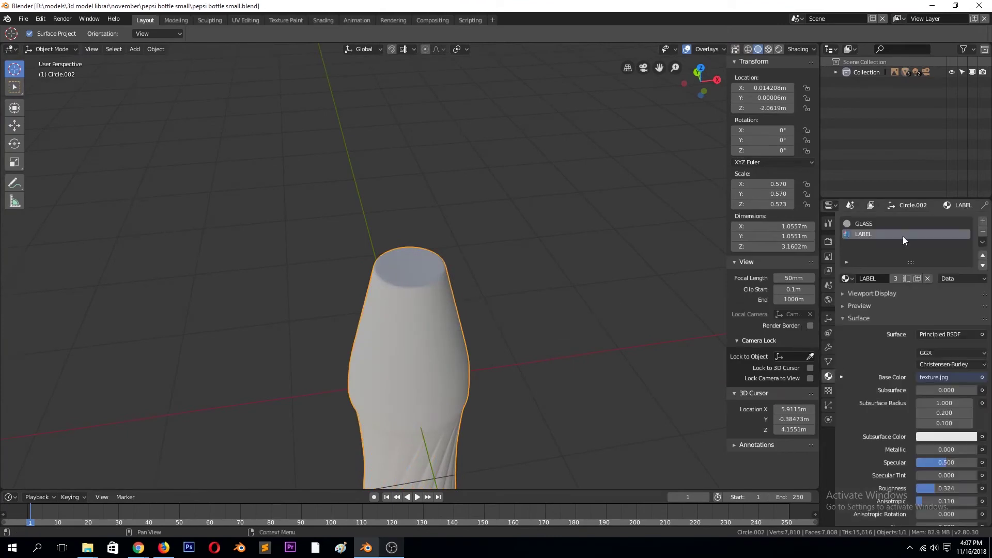
{"action": "left_click", "coordinate": [982, 231]}
{"action": "left_click", "coordinate": [982, 232]}
{"action": "left_click", "coordinate": [885, 255]}
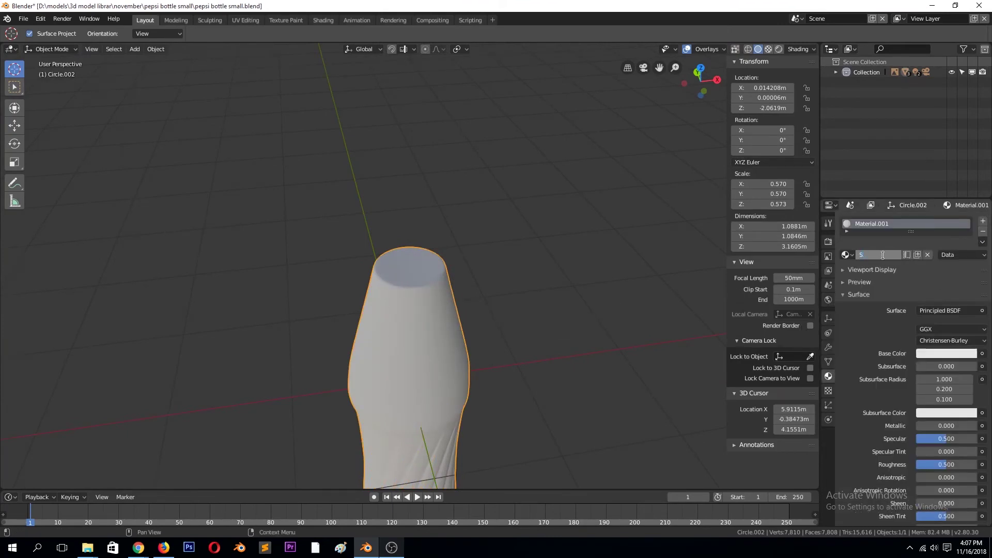
{"action": "key", "text": "Return"}
- Scale the liquid's bottom centre fan to 0.888 and dissolve its bottom rim edge loop
{"action": "key", "text": "Tab"}
{"action": "key", "text": "Tab"}
{"action": "scroll", "coordinate": [618, 286], "scroll_direction": "down", "scroll_amount": 5}
{"action": "mouse_move", "coordinate": [566, 281]}
{"action": "middle_mouse_down"}
{"action": "mouse_move", "coordinate": [469, 223]}
{"action": "mouse_move", "coordinate": [439, 333]}
{"action": "middle_mouse_up"}
{"action": "key", "text": "Tab"}
{"action": "scroll", "coordinate": [470, 223], "scroll_direction": "up", "scroll_amount": 5}
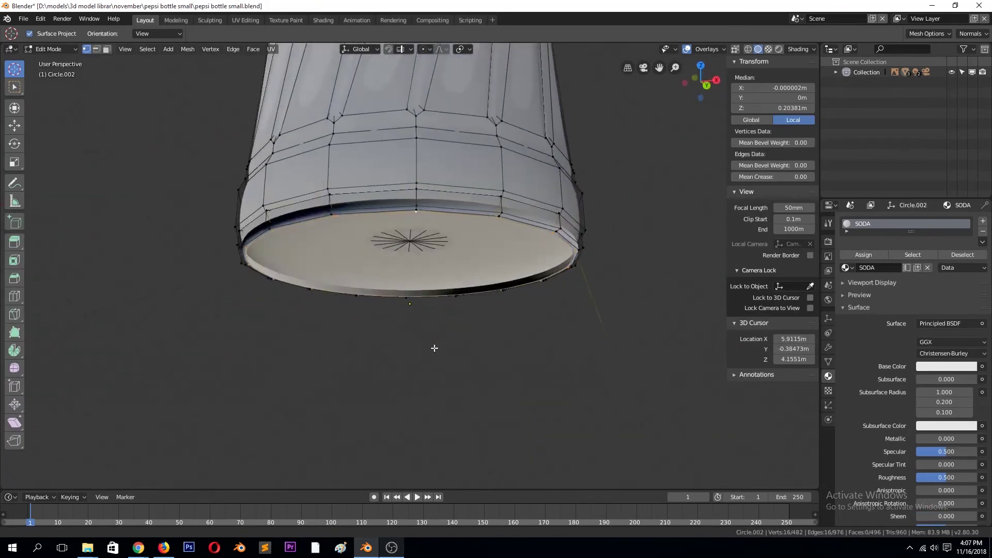
{"action": "left_click", "coordinate": [409, 243]}
{"action": "key", "text": "ctrl+KP_Add"}
{"action": "key", "text": "s"}
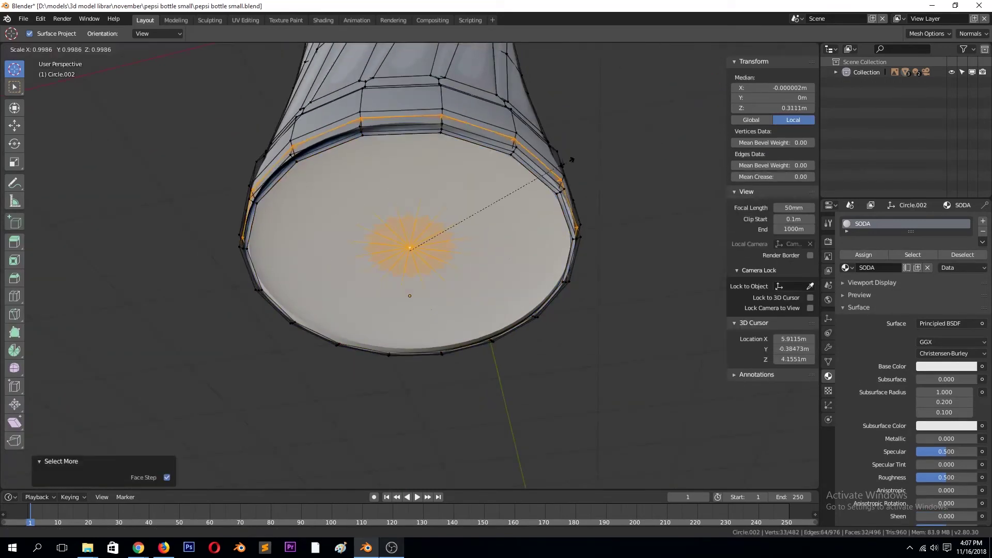
{"action": "left_click", "coordinate": [550, 172]}
{"action": "key", "text": "ctrl+KP_Add"}
{"action": "mouse_move", "coordinate": [550, 172]}
{"action": "middle_mouse_down"}
{"action": "mouse_move", "coordinate": [533, 221]}
{"action": "mouse_move", "coordinate": [464, 237]}
{"action": "mouse_move", "coordinate": [467, 250]}
{"action": "middle_mouse_up"}
{"action": "left_click", "coordinate": [464, 259], "text": "alt"}
{"action": "key", "text": "x"}
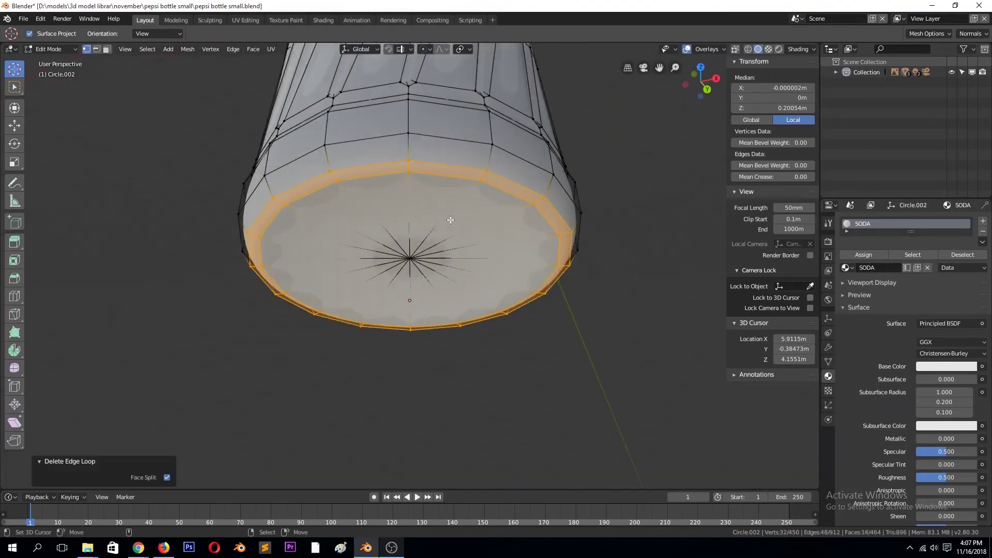
{"action": "key", "text": "Tab"}
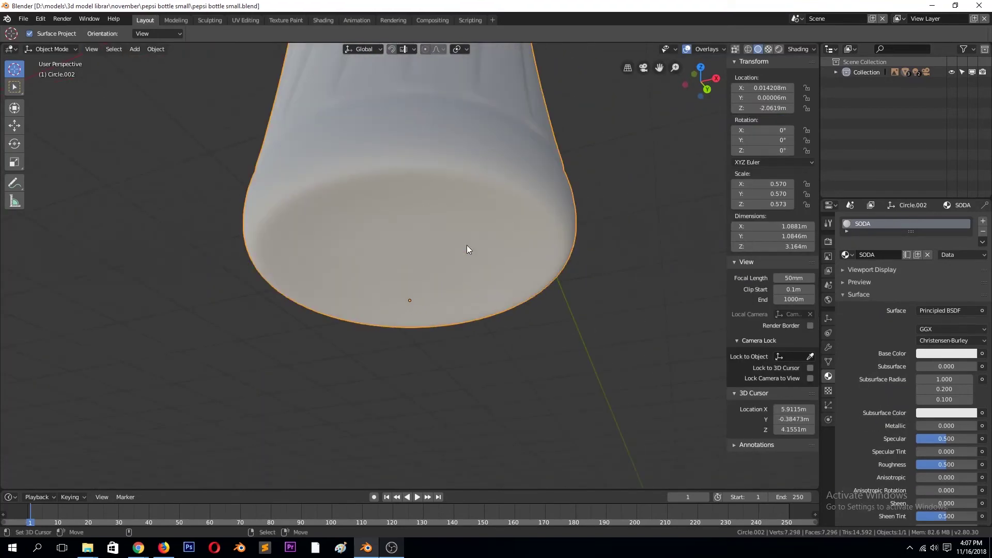
{"action": "key", "text": "Tab"}
{"action": "key", "text": "Tab"}
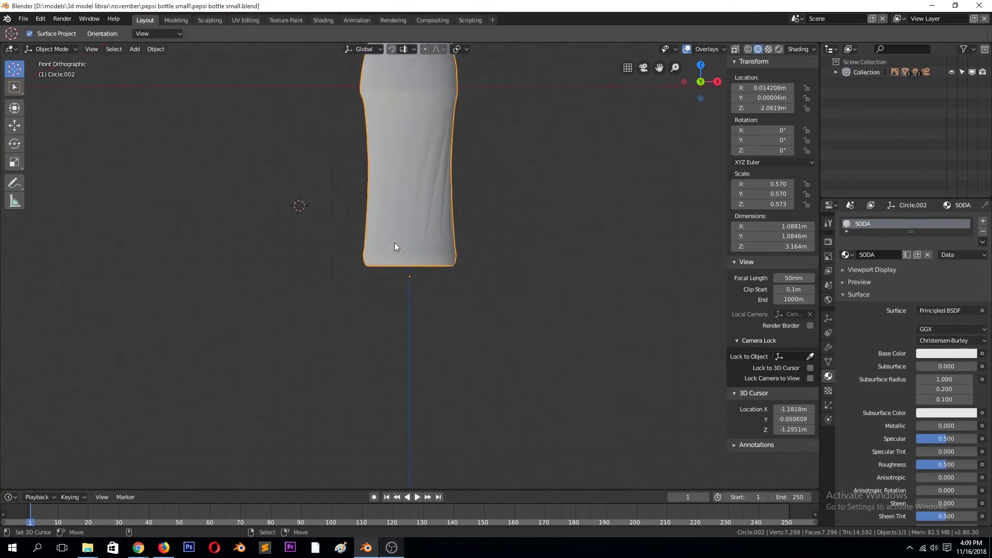
- Save the file, overwriting it, and move to the Shading workspace
{"action": "key", "text": "ctrl+s"}
{"action": "scroll", "coordinate": [429, 186], "scroll_direction": "up", "scroll_amount": 2}
{"action": "key", "text": "ctrl+s"}
{"action": "left_click", "coordinate": [444, 179]}
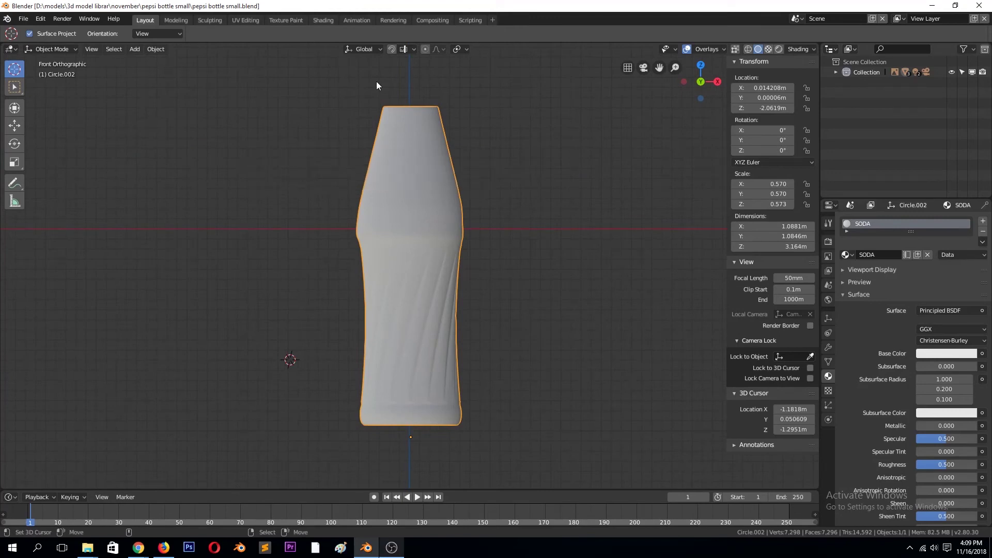
{"action": "left_click", "coordinate": [323, 20]}
- Save the file over the existing one and switch the viewport to Rendered shading
{"action": "key", "text": "ctrl+z"}
{"action": "key", "text": "ctrl+s"}
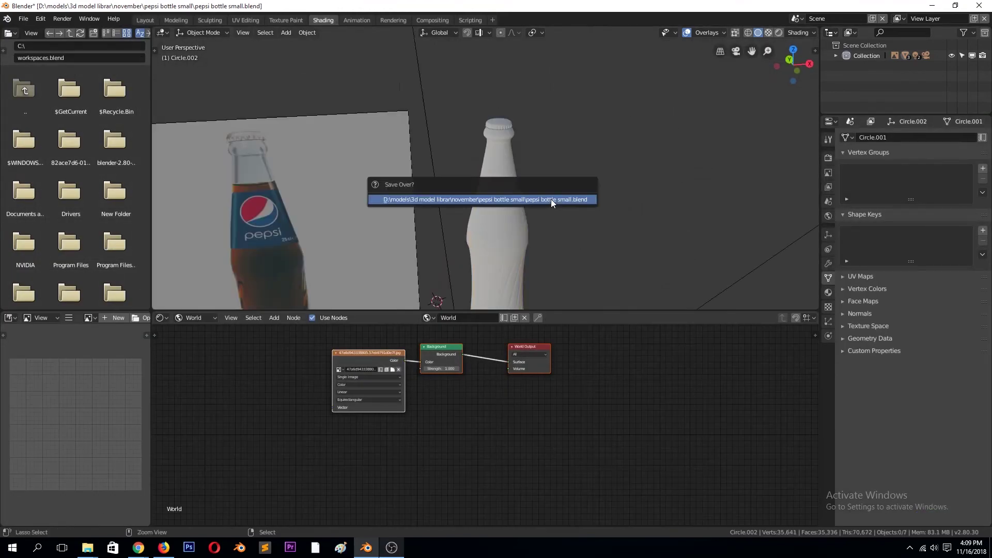
{"action": "scroll", "coordinate": [497, 226], "scroll_direction": "up", "scroll_amount": 2}
{"action": "left_click", "coordinate": [194, 317]}
{"action": "key", "text": "ctrl+s"}
{"action": "left_click", "coordinate": [475, 201]}
{"action": "key", "text": "z"}
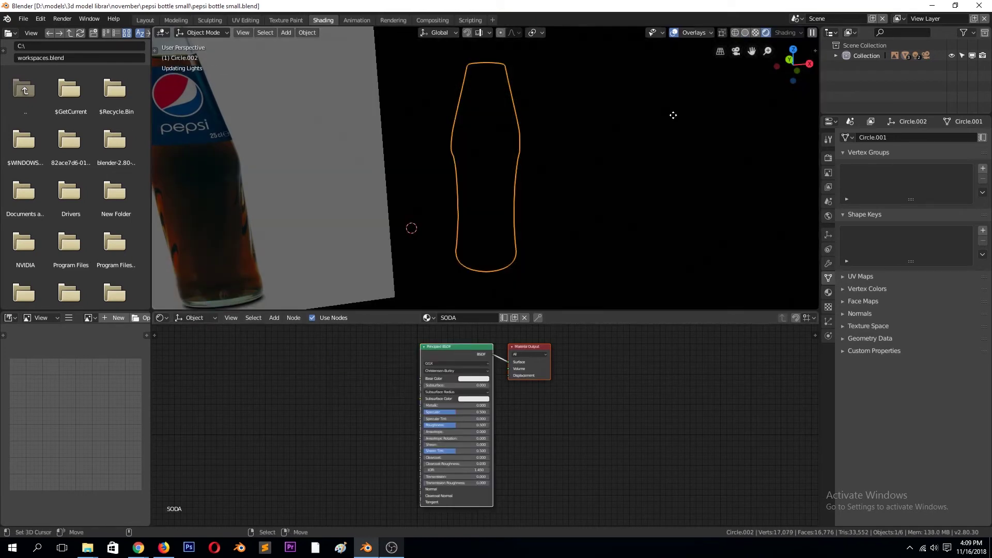
- Add a MixRGB node feeding the Principled BSDF's Base Color
{"action": "left_click_drag", "start_coordinate": [440, 344], "coordinate": [419, 341]}
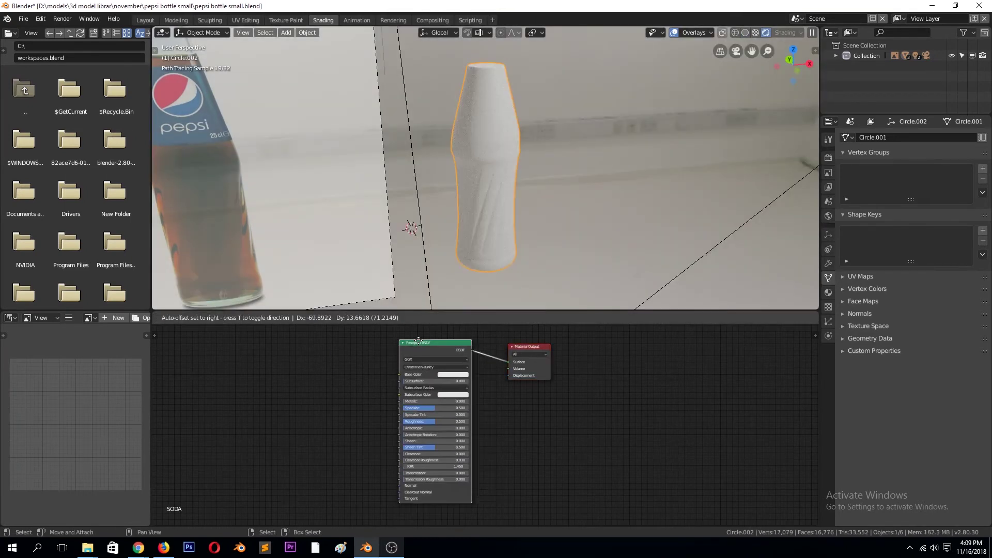
{"action": "scroll", "coordinate": [538, 364], "scroll_direction": "up", "scroll_amount": 1}
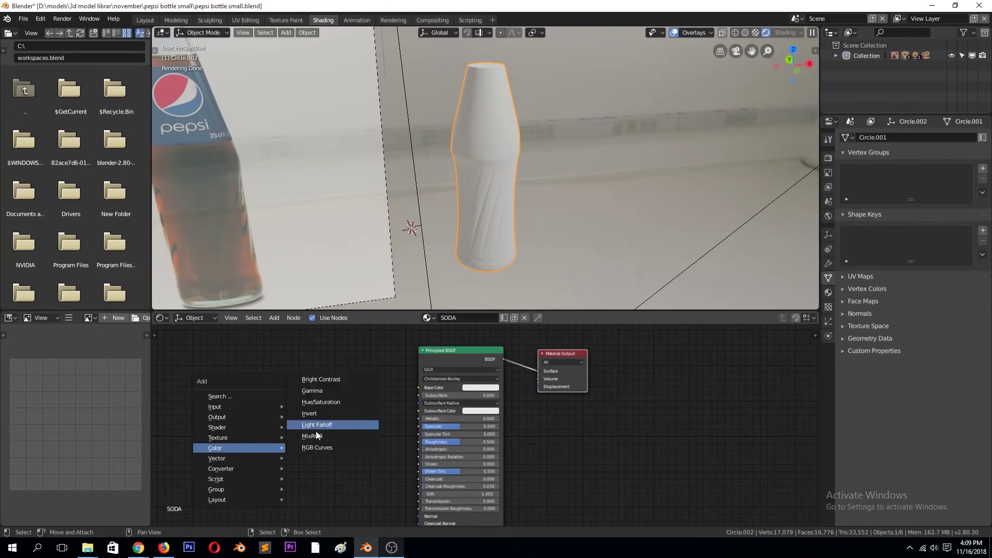
{"action": "left_click", "coordinate": [316, 435]}
{"action": "left_click", "coordinate": [346, 408]}
{"action": "left_click_drag", "start_coordinate": [371, 383], "coordinate": [418, 387]}
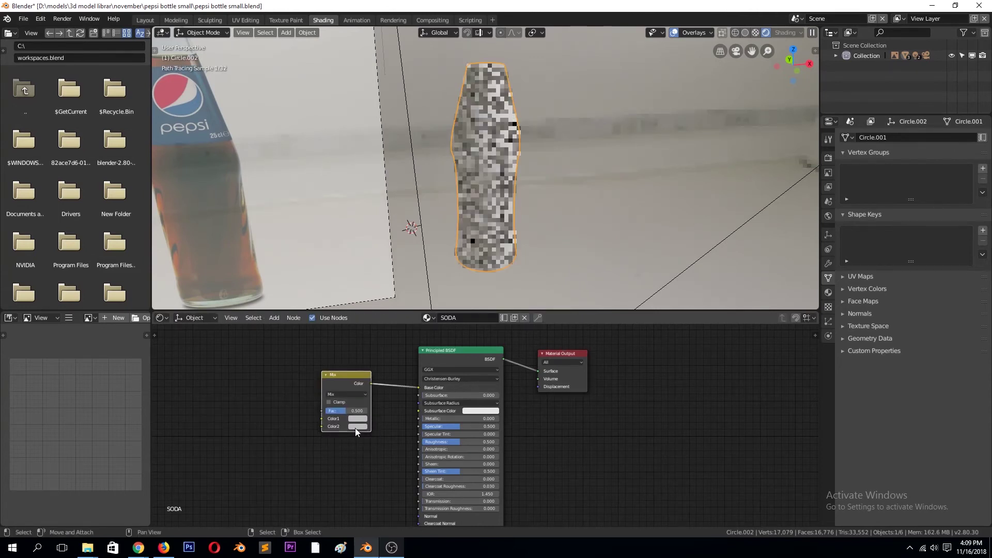
- Sample the soda colour from the photo and darken it. Drive the mix with a Layer Weight, blend 0.100
{"action": "key", "text": "e"}
{"action": "left_click", "coordinate": [210, 180]}
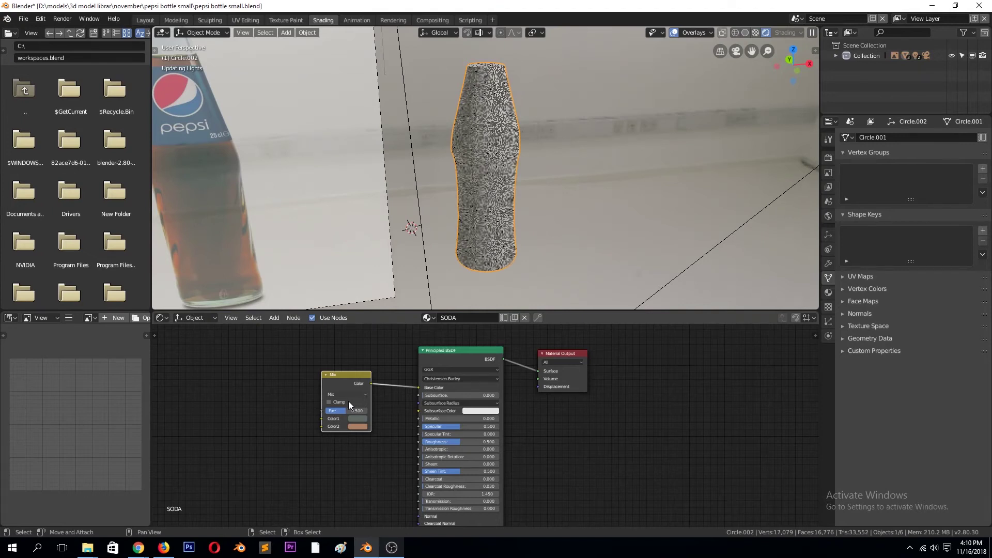
{"action": "left_click", "coordinate": [354, 425]}
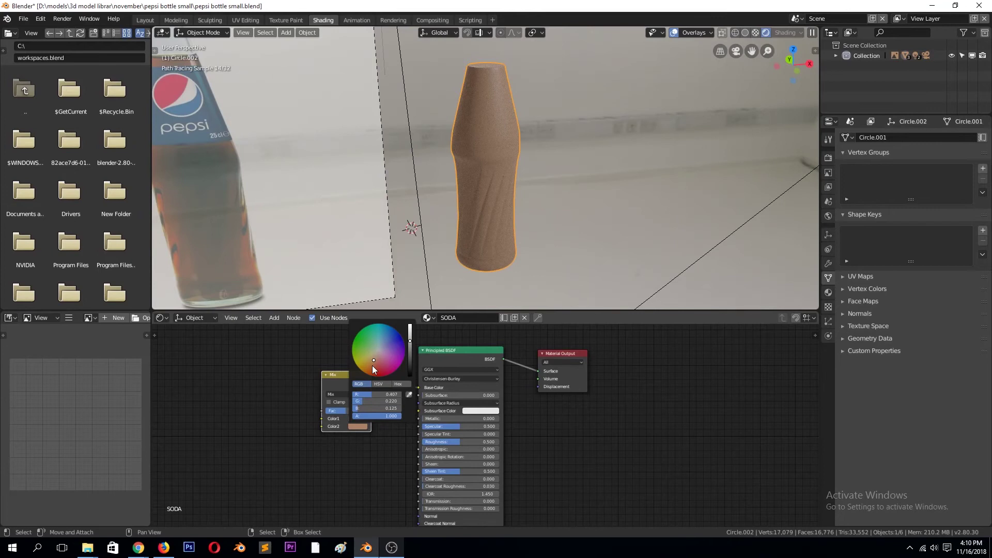
{"action": "left_click_drag", "start_coordinate": [410, 342], "coordinate": [409, 355]}
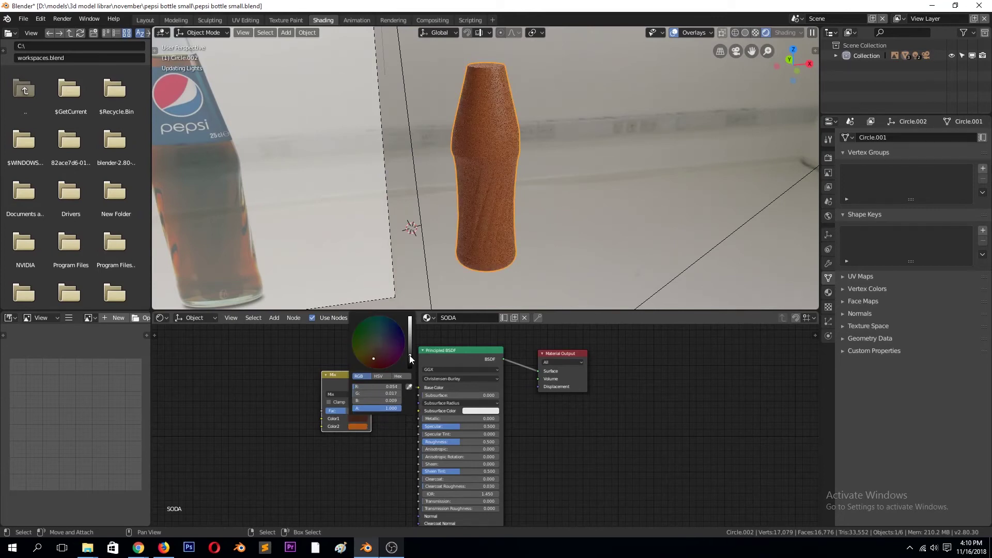
{"action": "key", "text": "shift+a"}
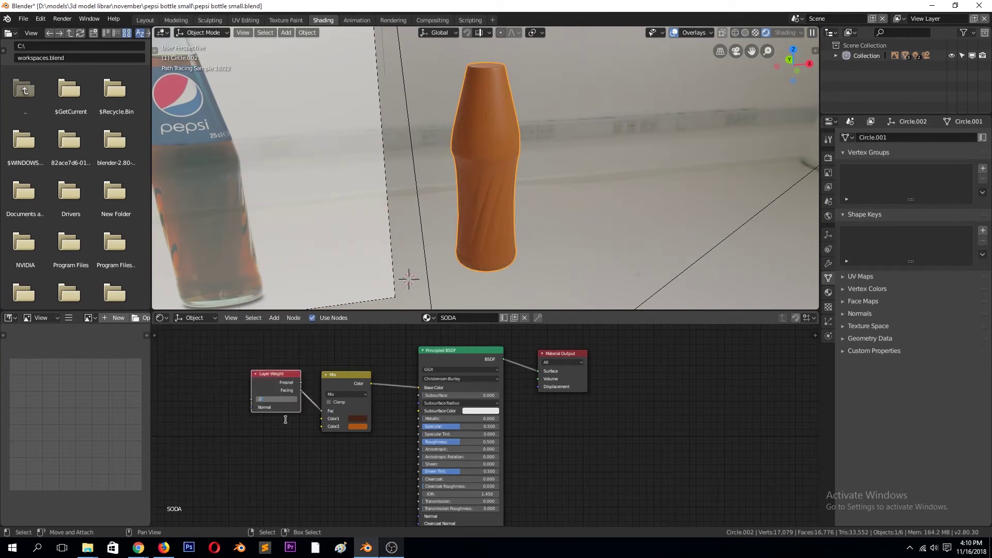
{"action": "key", "text": "Return"}
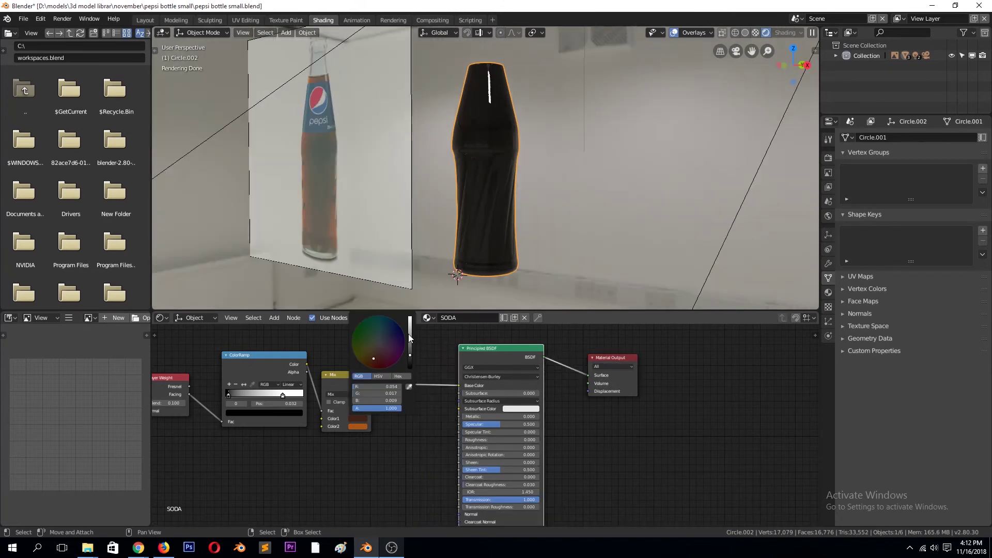
- Adjust the soda base colour and drop the Mix Shader so Glass BSDF drives the output
{"action": "left_click", "coordinate": [409, 339]}
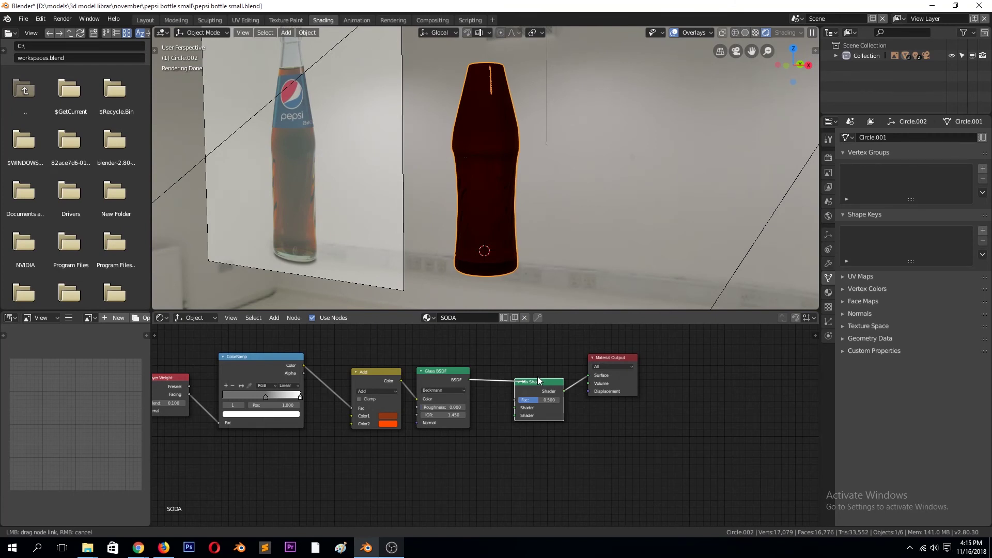
{"action": "key", "text": "ctrl+z"}
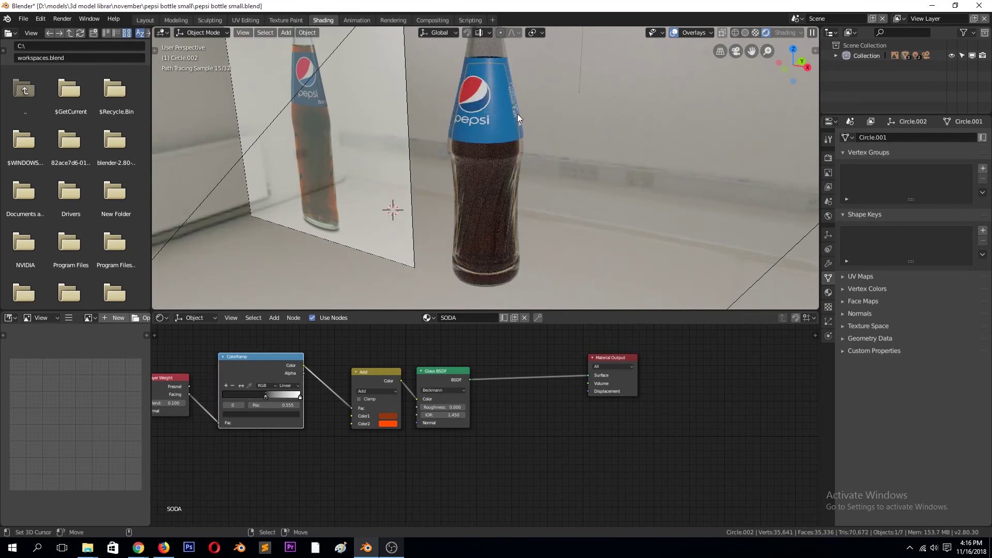
- Orbit to a front-on view of the bottle showing its blue Pepsi label
{"action": "middle_click_drag", "start_coordinate": [517, 114], "coordinate": [464, 139]}
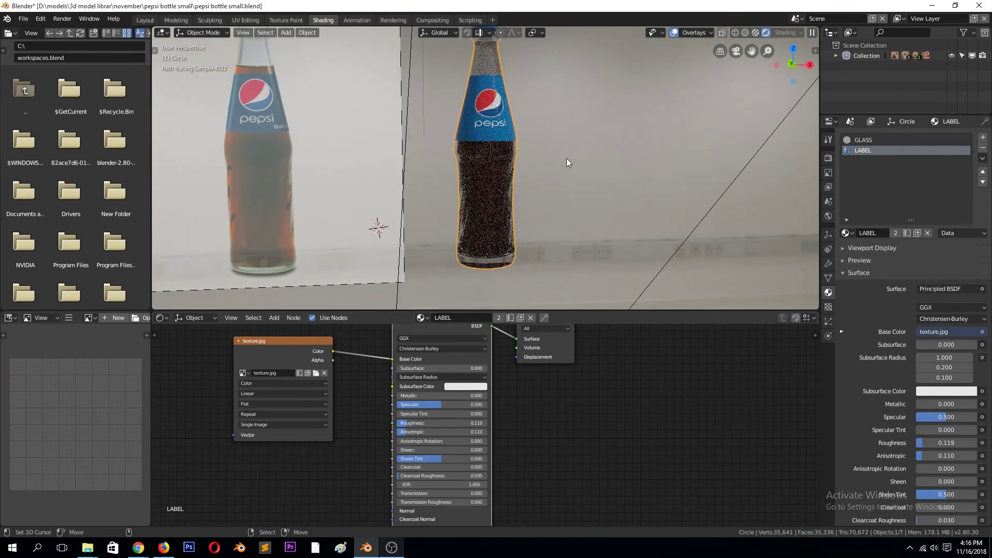
- In wireframe Edit Mode, select and zoom to the soda's top edge loop
{"action": "key", "text": "z"}
{"action": "key", "text": "z"}
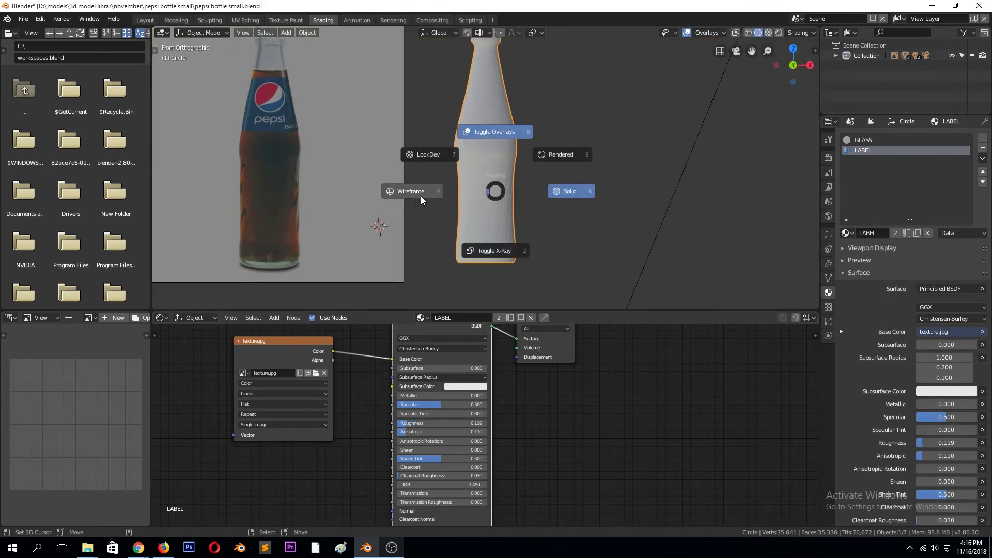
{"action": "left_click", "coordinate": [421, 197]}
{"action": "left_click", "coordinate": [490, 83]}
{"action": "key", "text": "Tab"}
{"action": "left_click", "coordinate": [498, 85], "text": "alt"}
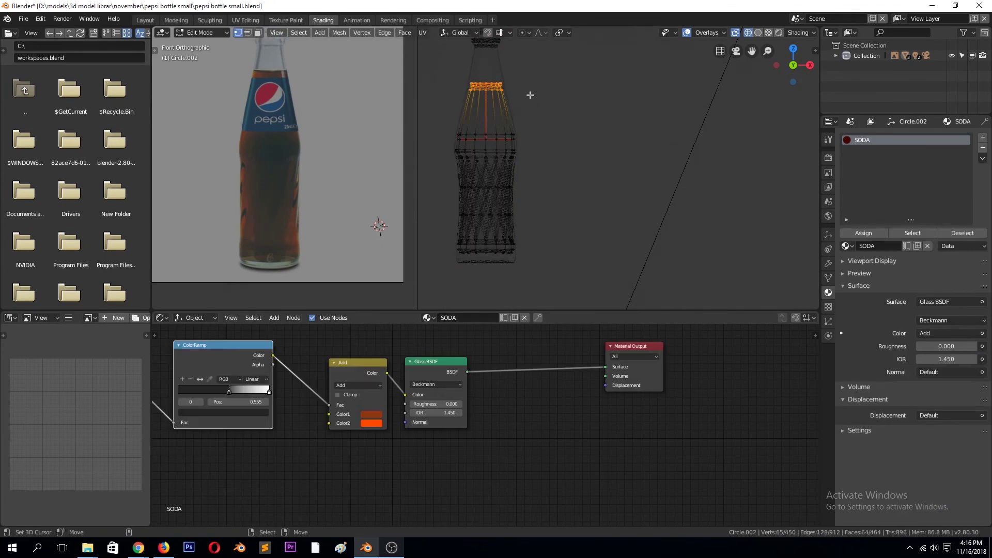
{"action": "key", "text": "KP_Decimal"}
{"action": "scroll", "coordinate": [507, 165], "scroll_direction": "up", "scroll_amount": 3}
- Move the top loop vertically and narrow it to fit the neck, then preview rendered
{"action": "key", "text": "g"}
{"action": "key", "text": "z"}
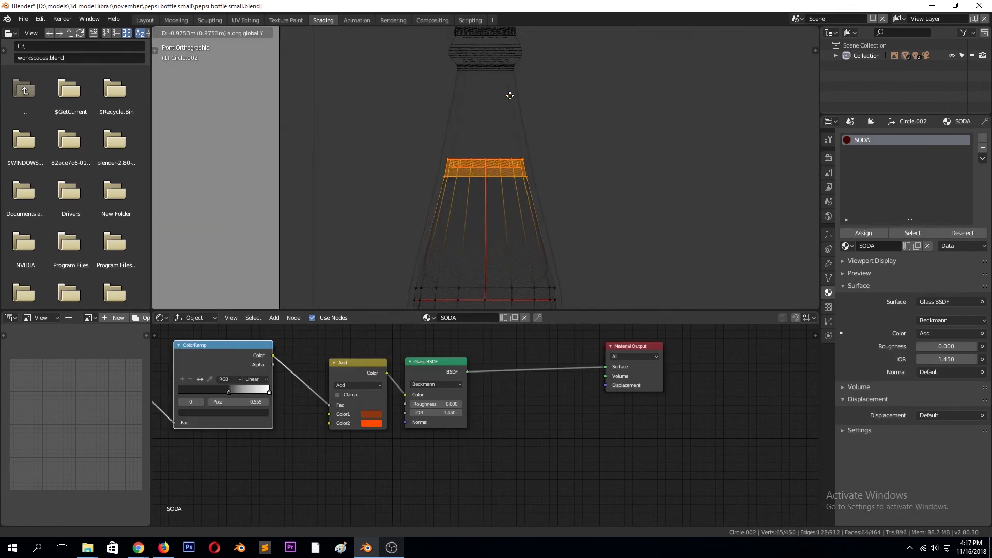
{"action": "left_click", "coordinate": [515, 17]}
{"action": "key", "text": "s"}
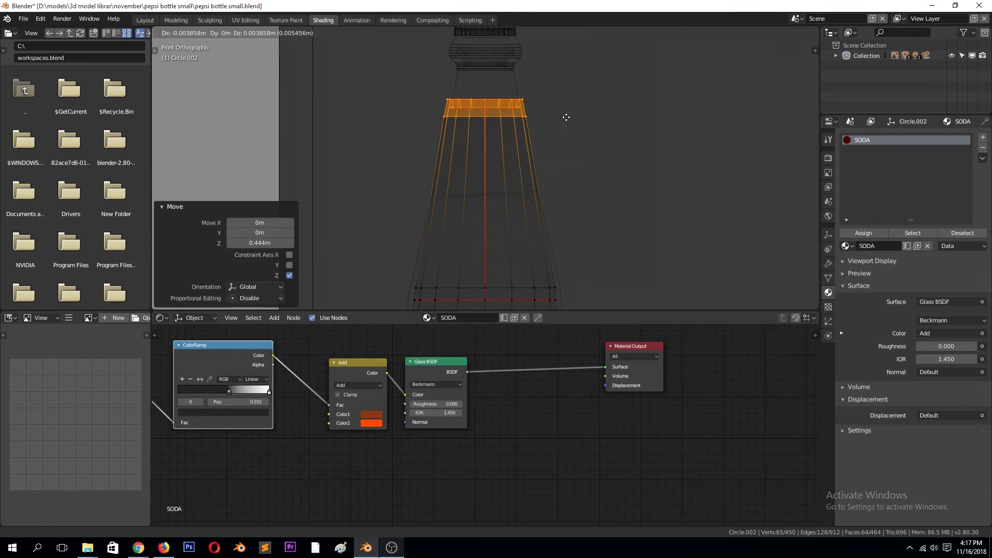
{"action": "key", "text": "g"}
{"action": "key", "text": "z"}
{"action": "left_click", "coordinate": [542, 140]}
{"action": "key", "text": "s"}
{"action": "key", "text": "shift+z"}
{"action": "key", "text": "Tab"}
{"action": "key", "text": "shift+z"}
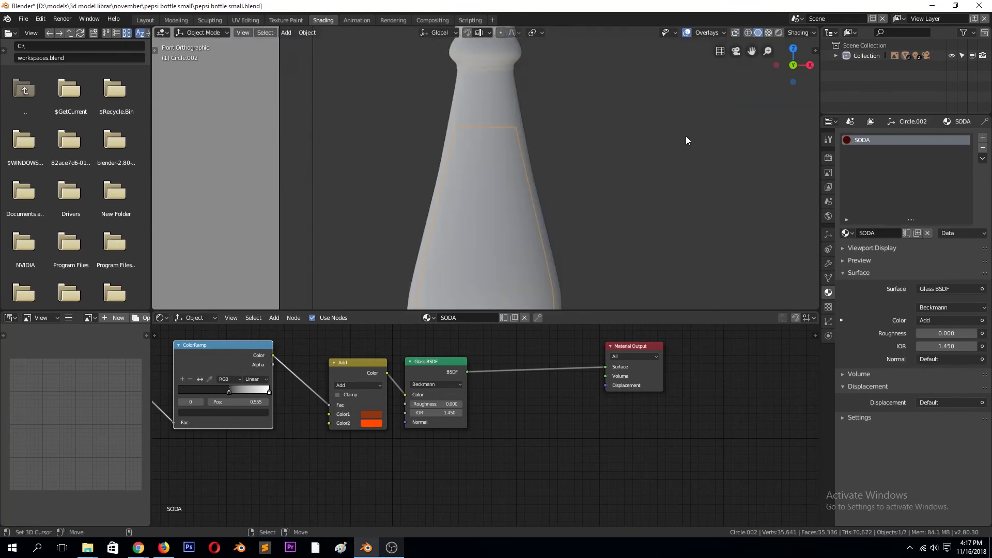
{"action": "key", "text": "z"}
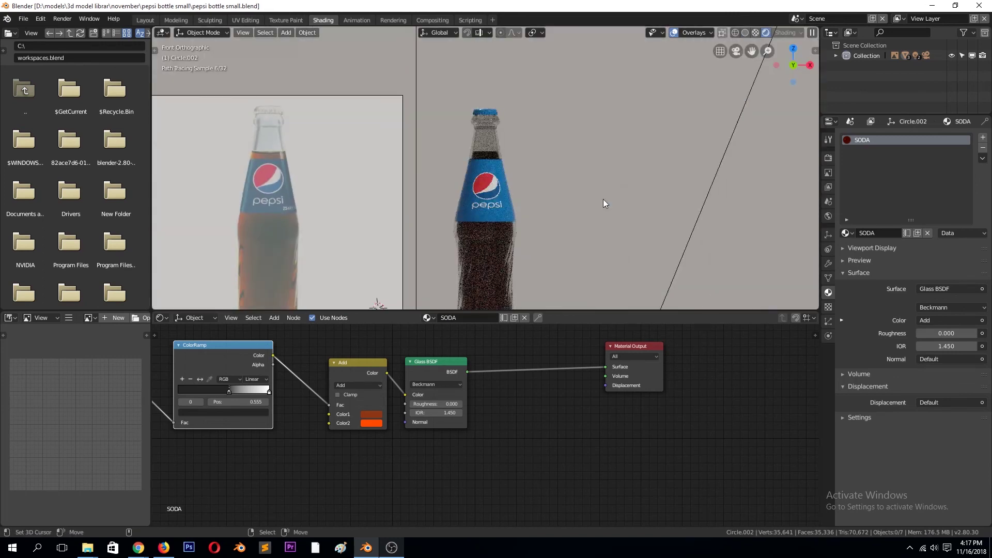
{"action": "scroll", "coordinate": [603, 203], "scroll_direction": "down", "scroll_amount": 3}
- Select and reposition the existing area light in solid view
{"action": "key", "text": "z"}
{"action": "left_click", "coordinate": [681, 222]}
{"action": "left_click", "coordinate": [405, 84]}
{"action": "key", "text": "g"}
{"action": "left_click", "coordinate": [549, 122]}
{"action": "key", "text": "KP_3"}
- Duplicate the area light, rotate the copy 90° and slide it along X
{"action": "key", "text": "shift+d"}
{"action": "key", "text": "Escape"}
{"action": "key", "text": "alt+r"}
{"action": "key", "text": "r"}
{"action": "key", "text": "9"}
{"action": "key", "text": "0"}
{"action": "key", "text": "Return"}
{"action": "left_click", "coordinate": [718, 207]}
{"action": "key", "text": "KP_1"}
{"action": "key", "text": "g"}
{"action": "key", "text": "x"}
{"action": "left_click", "coordinate": [490, 196]}
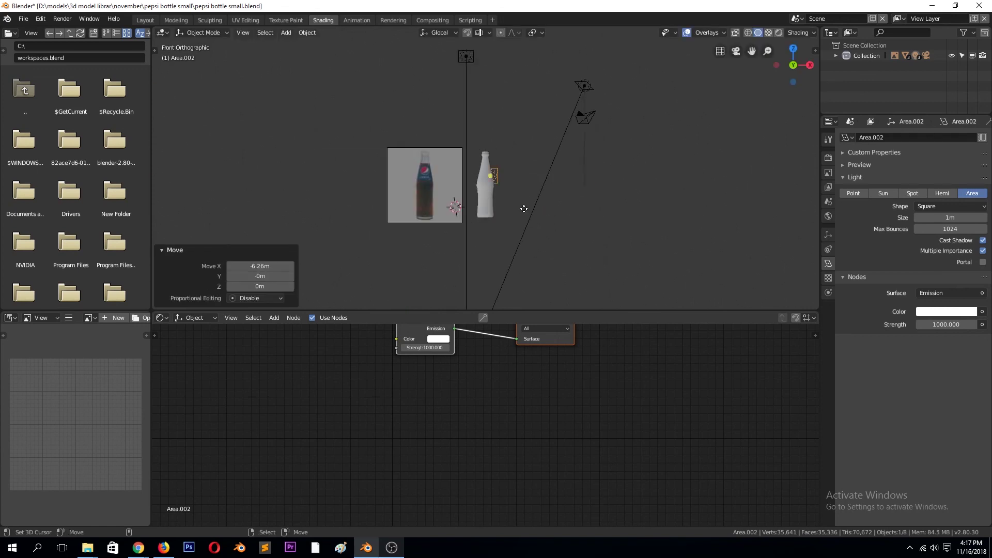
- Pull the camera back along its local Z to frame the scene, previewing rendered
{"action": "key", "text": "KP_0"}
{"action": "left_click", "coordinate": [537, 72]}
{"action": "key", "text": "g"}
{"action": "key", "text": "z"}
{"action": "key", "text": "z"}
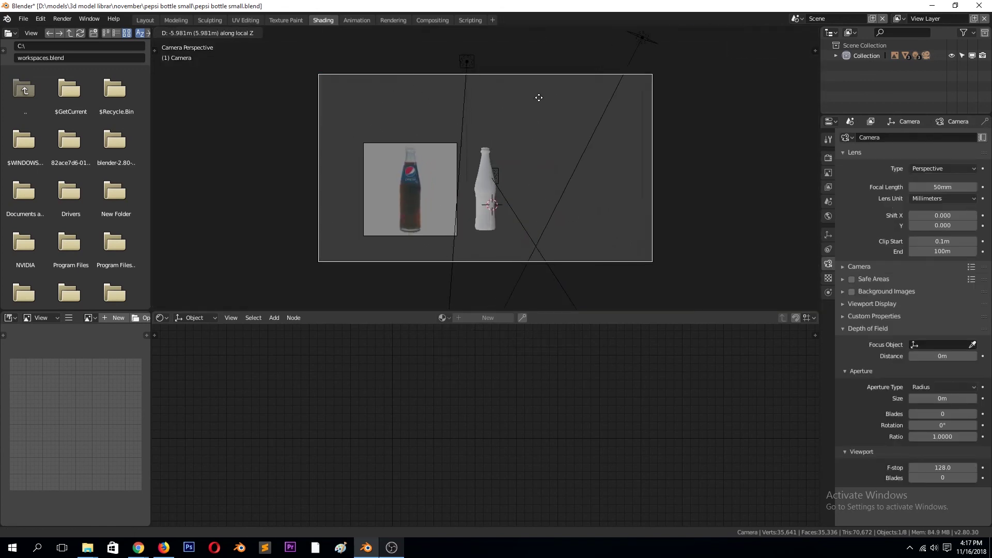
{"action": "left_click", "coordinate": [544, 73]}
{"action": "left_click", "coordinate": [548, 99]}
{"action": "left_click", "coordinate": [778, 33]}
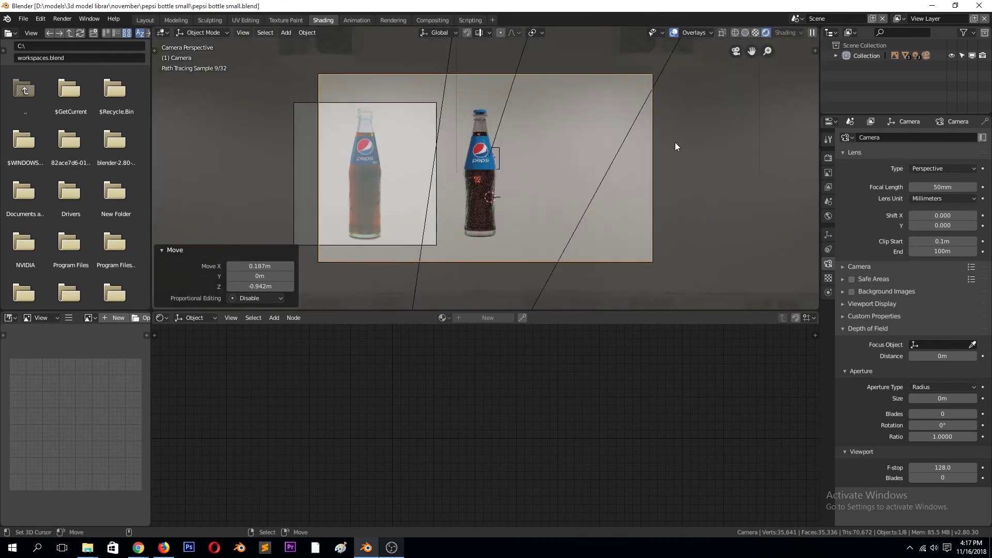
- Set the new area light's strength to 100 and place it close beside the bottle
{"action": "key", "text": "ctrl+z"}
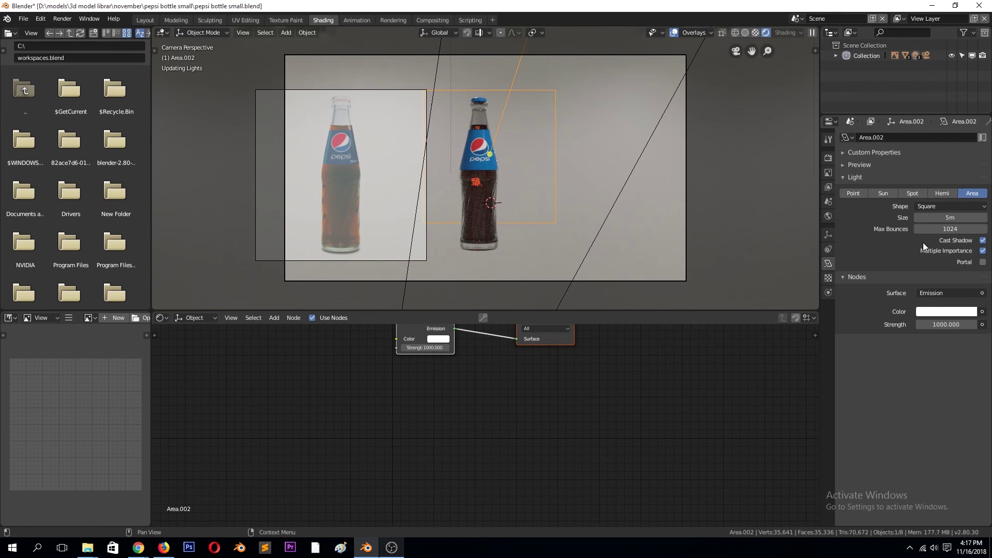
{"action": "left_click", "coordinate": [948, 325]}
{"action": "type", "text": "10"}
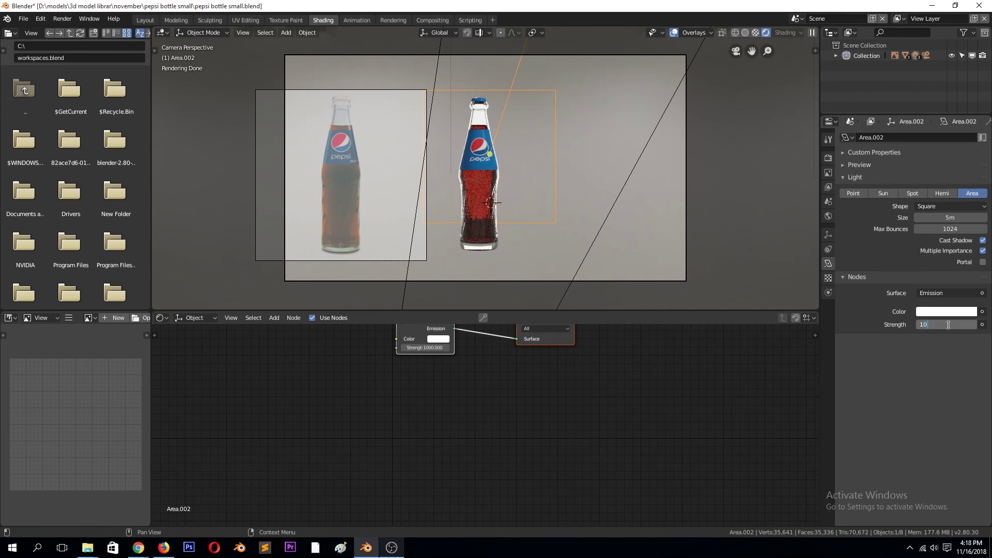
{"action": "type", "text": "0.000"}
{"action": "key", "text": "Return"}
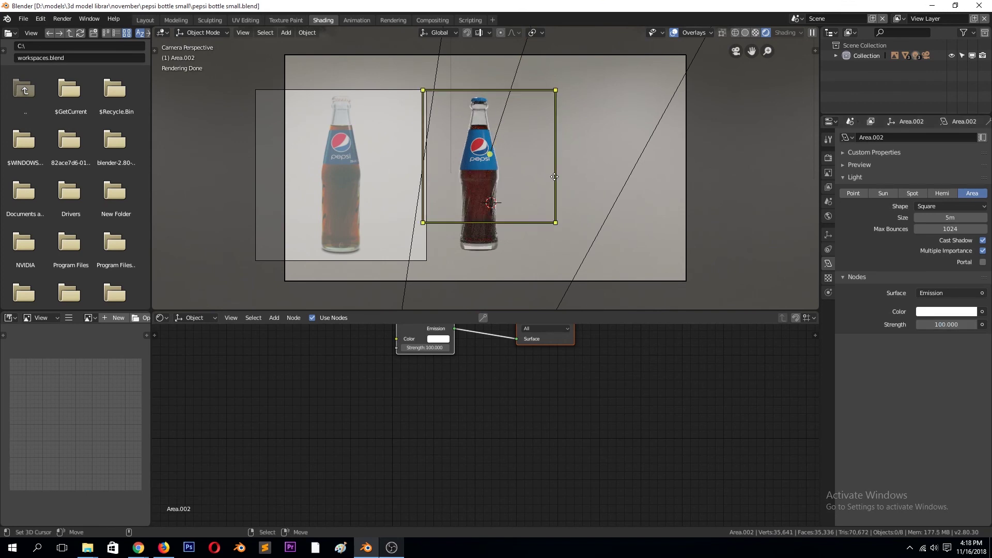
{"action": "key", "text": "r"}
{"action": "key", "text": "z"}
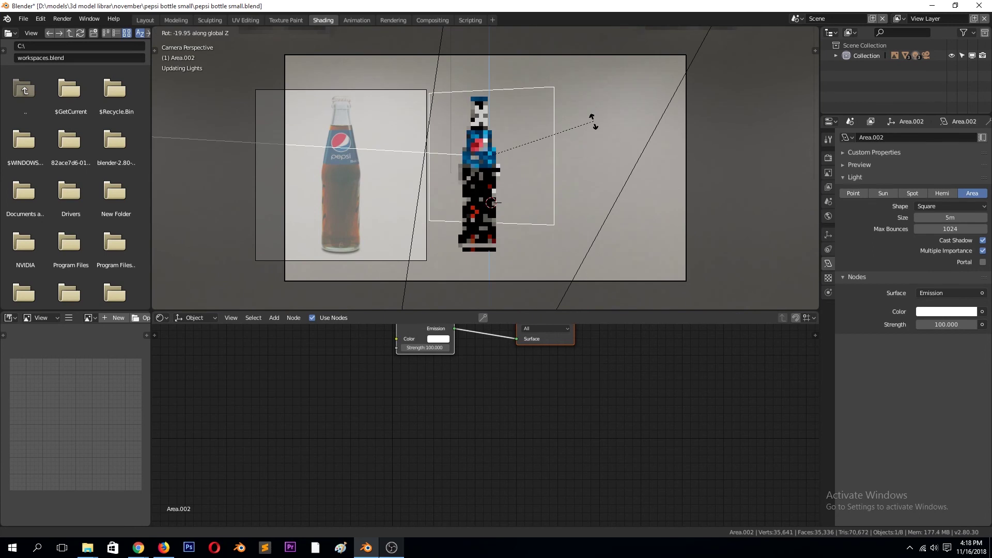
{"action": "key", "text": "g"}
{"action": "left_click", "coordinate": [663, 153]}
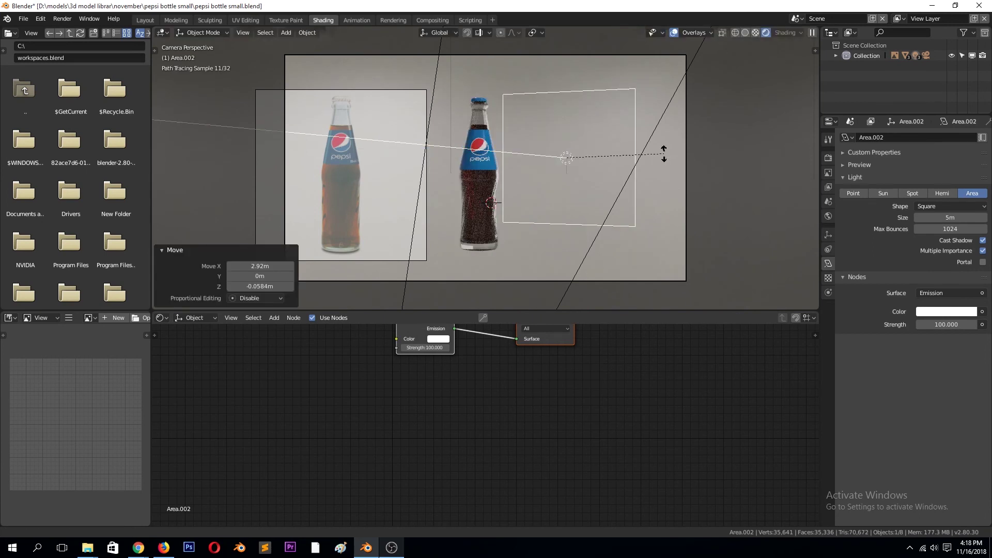
{"action": "left_click", "coordinate": [616, 163]}
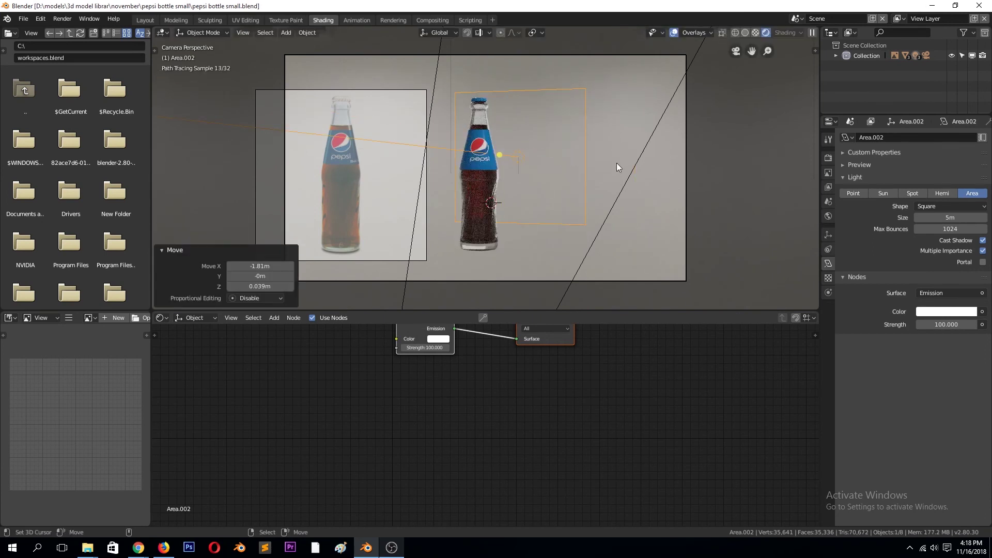
- Add an enlarged plane under the bottle as the floor
{"action": "key", "text": "shift+a"}
{"action": "left_click", "coordinate": [518, 251]}
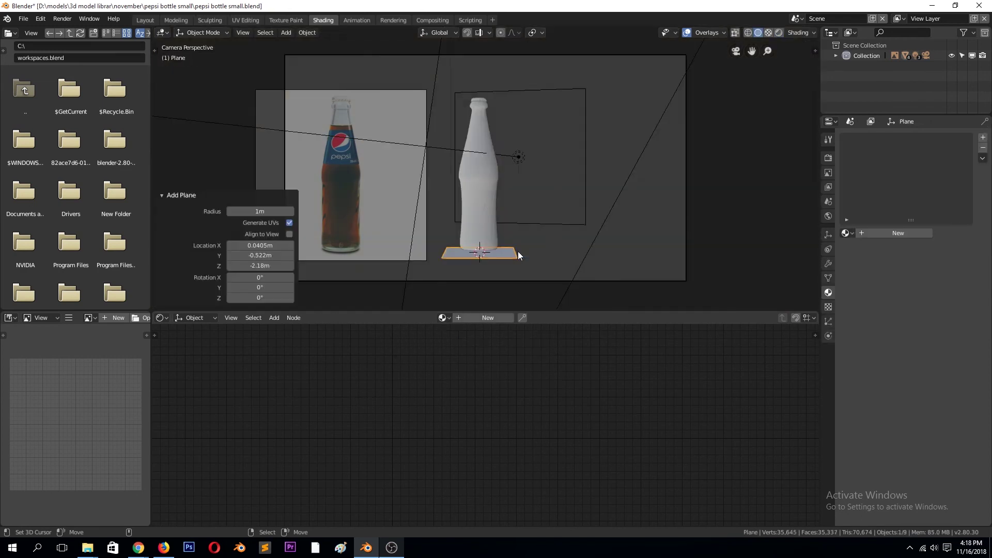
{"action": "key", "text": "s"}
{"action": "left_click", "coordinate": [547, 232]}
{"action": "mouse_move", "coordinate": [548, 232]}
{"action": "middle_mouse_down"}
{"action": "mouse_move", "coordinate": [581, 207]}
{"action": "mouse_move", "coordinate": [600, 161]}
{"action": "middle_mouse_up"}
- Extrude the plane's back edge into a wall and bevel the corner into a curve
{"action": "key", "text": "Tab"}
{"action": "left_click", "coordinate": [602, 165]}
{"action": "key", "text": "e"}
{"action": "left_click", "coordinate": [571, 126]}
{"action": "key", "text": "ctrl+b"}
{"action": "scroll", "coordinate": [756, 183], "scroll_direction": "up", "scroll_amount": 4}
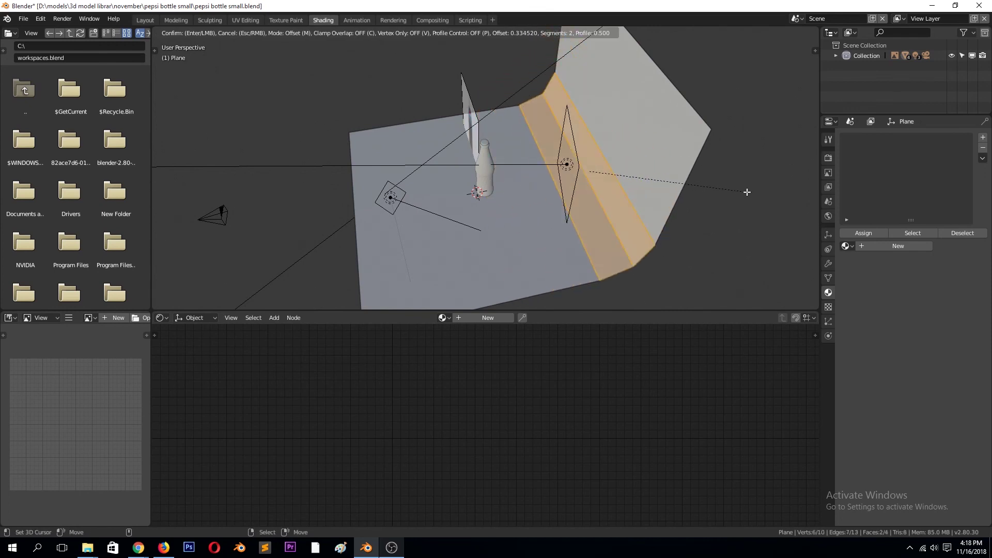
{"action": "left_click", "coordinate": [742, 193]}
{"action": "key", "text": "Tab"}
- Subdivide the backdrop at level 2, sharpen its outer edges and shade it smooth
{"action": "key", "text": "ctrl+2"}
{"action": "key", "text": "Tab"}
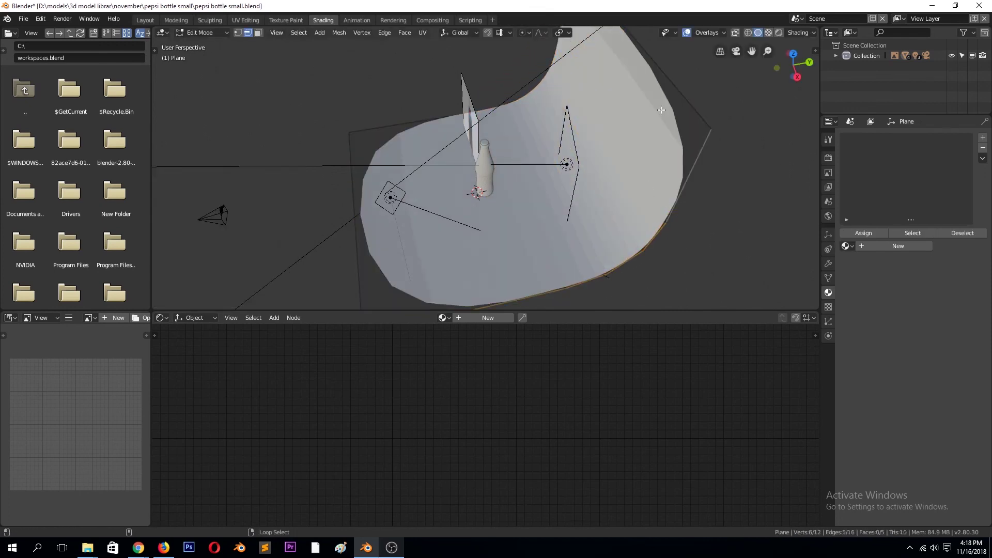
{"action": "left_click", "coordinate": [706, 159], "text": "alt"}
{"action": "key", "text": "shift+e"}
{"action": "left_click", "coordinate": [361, 201]}
{"action": "key", "text": "Tab"}
{"action": "left_click", "coordinate": [309, 32]}
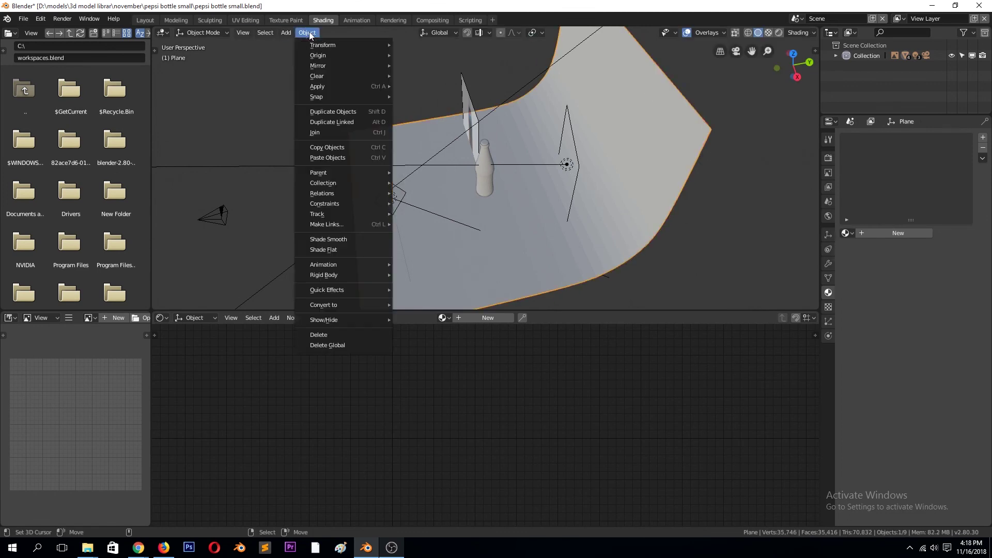
{"action": "left_click", "coordinate": [342, 236]}
- Set the output resolution to a square 1080 × 1080
{"action": "key", "text": "KP_0"}
{"action": "scroll", "coordinate": [537, 111], "scroll_direction": "up", "scroll_amount": 3}
{"action": "left_click", "coordinate": [548, 122], "text": "alt"}
{"action": "left_click", "coordinate": [828, 173]}
{"action": "double_click", "coordinate": [950, 149]}
{"action": "type", "text": "1080"}
{"action": "key", "text": "Return"}
- Reframe the camera, delete the Pepsi reference image and preview the rendered scene
{"action": "key", "text": "g"}
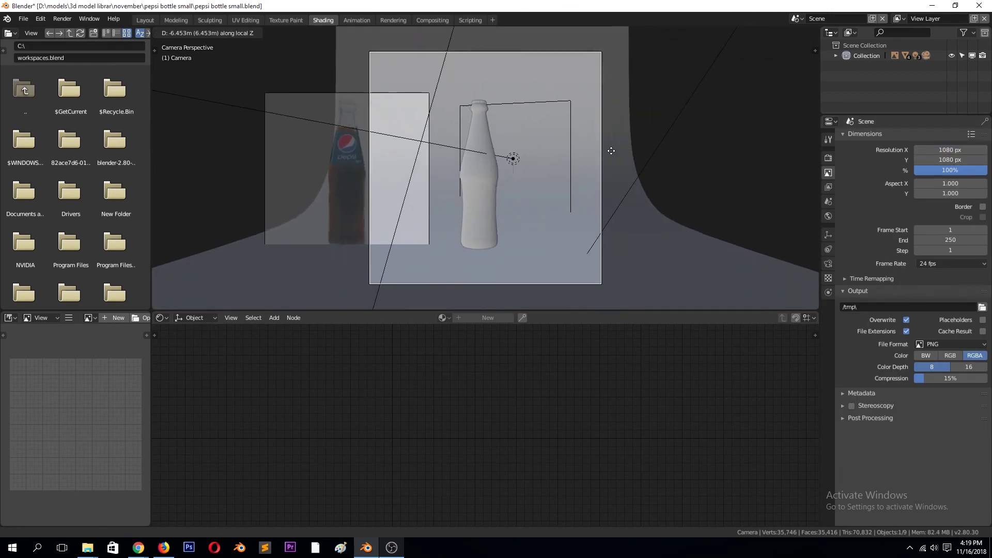
{"action": "left_click", "coordinate": [610, 144]}
{"action": "left_click", "coordinate": [314, 134]}
{"action": "key", "text": "Delete"}
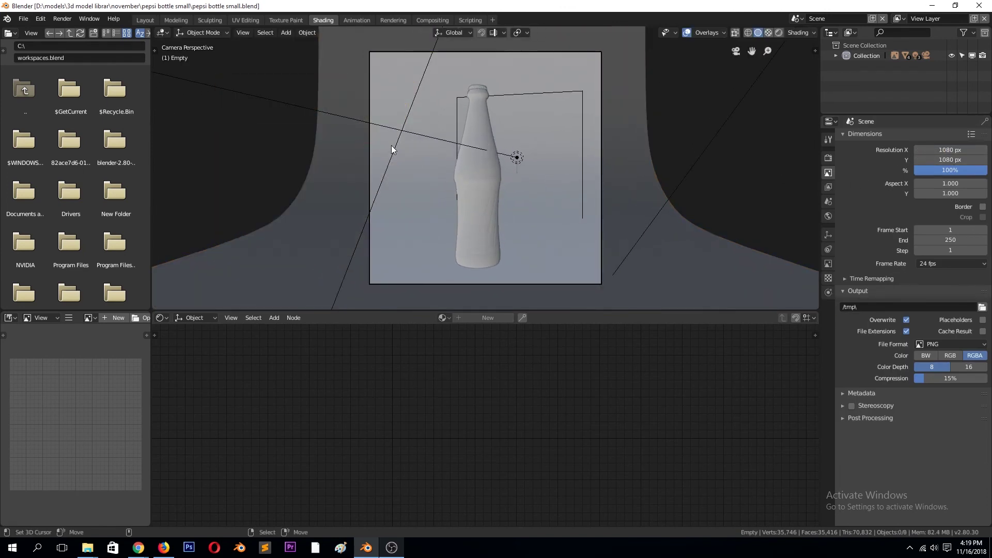
{"action": "left_click", "coordinate": [778, 33]}
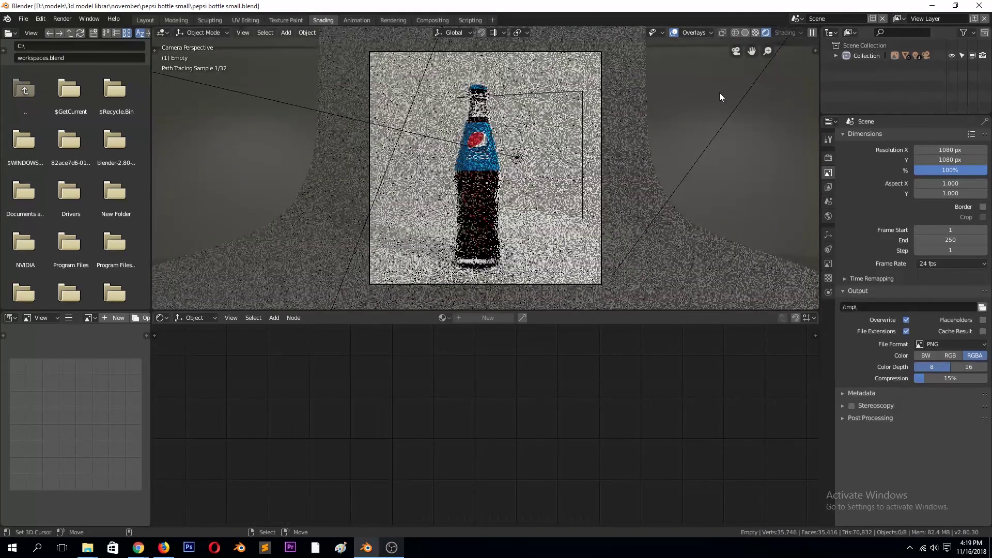